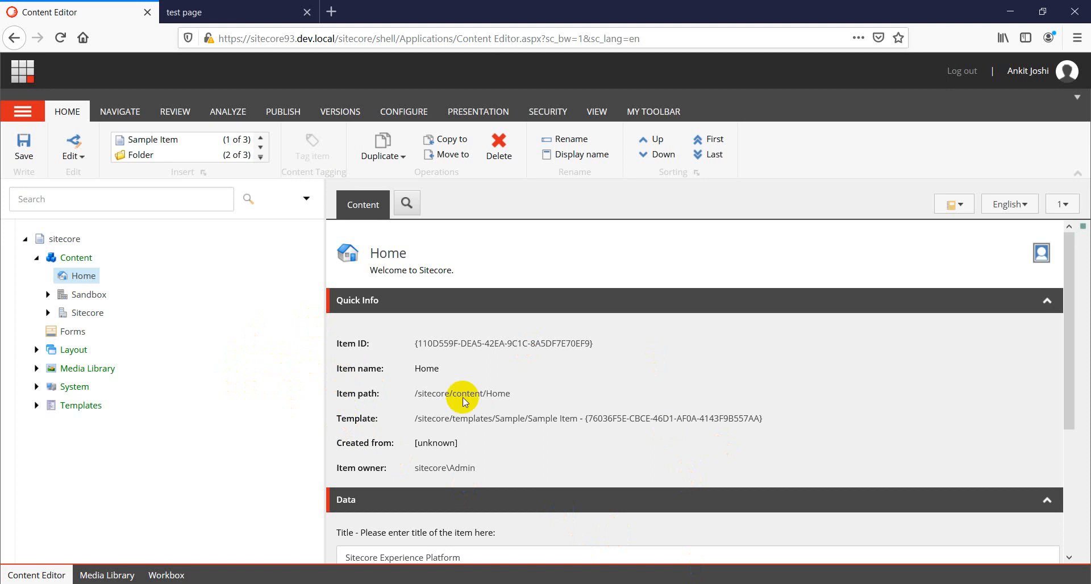
# Reload the published test page in the incognito browser to view its current content.
pyautogui.click(215, 13)
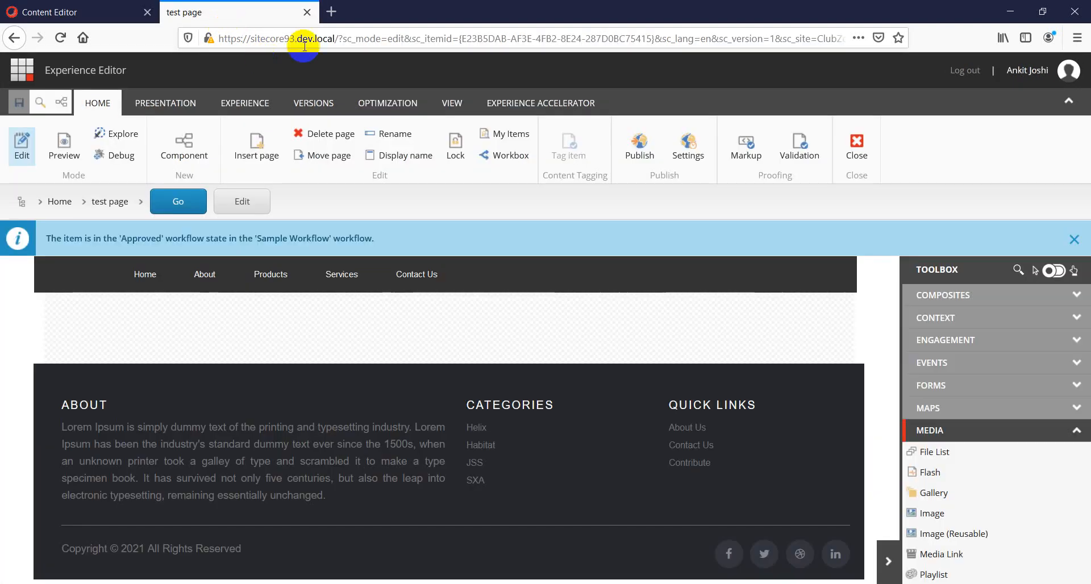
pyautogui.click(299, 35)
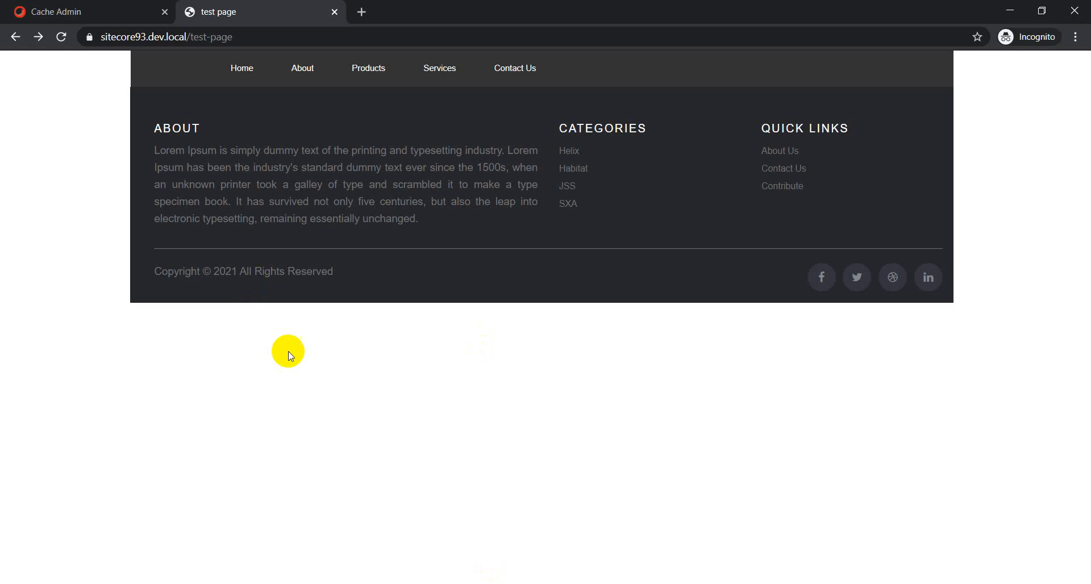
pyautogui.rightClick(299, 408)
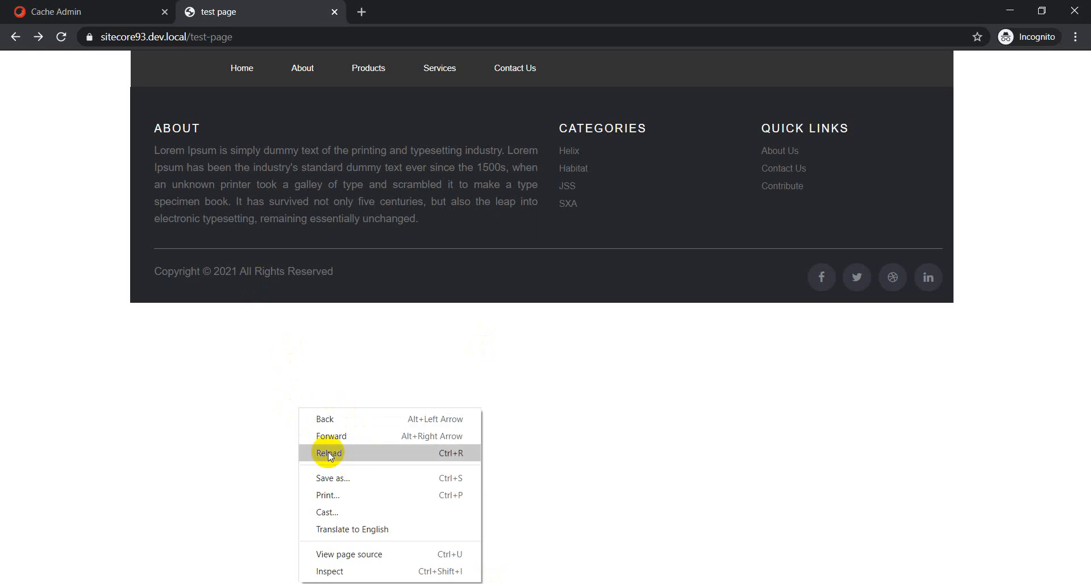
pyautogui.click(328, 453)
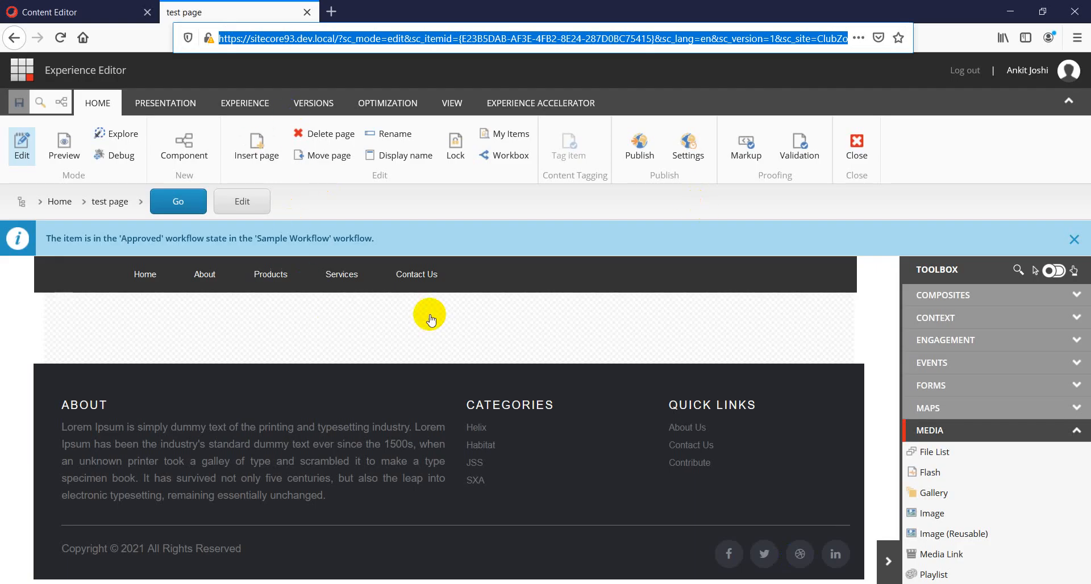
# Reload the test page in the Experience Editor and add an Image (Reusable) component to the main placeholder, using Image 1 as its data source.
pyautogui.click(294, 41)
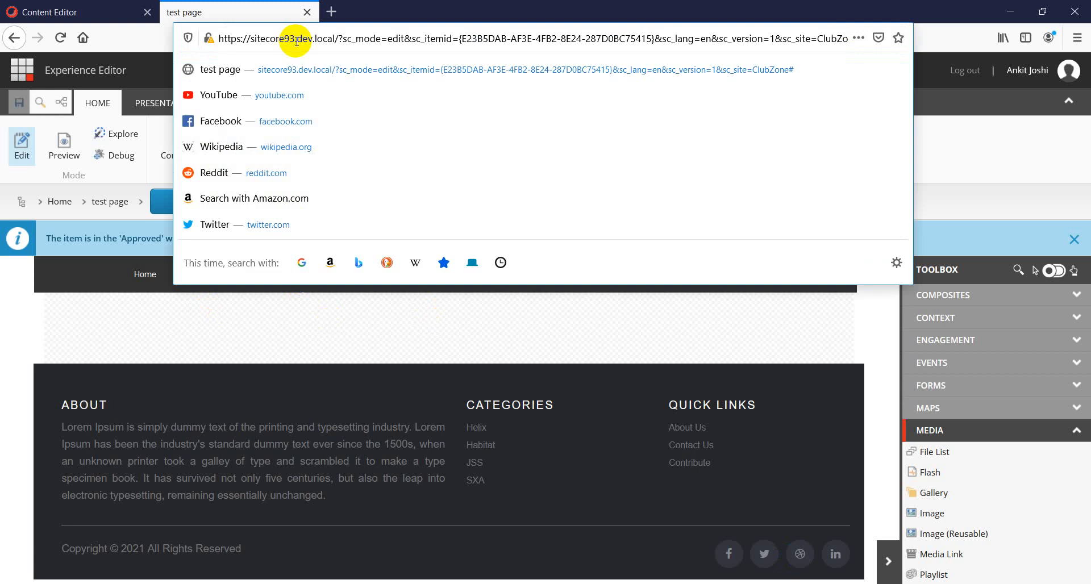
pyautogui.click(321, 81)
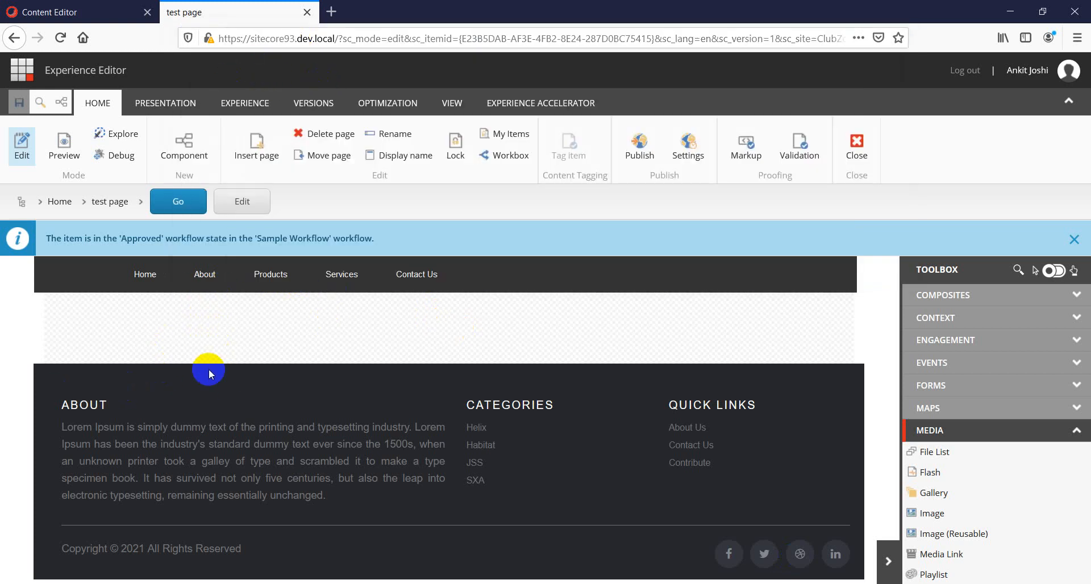
pyautogui.click(174, 337)
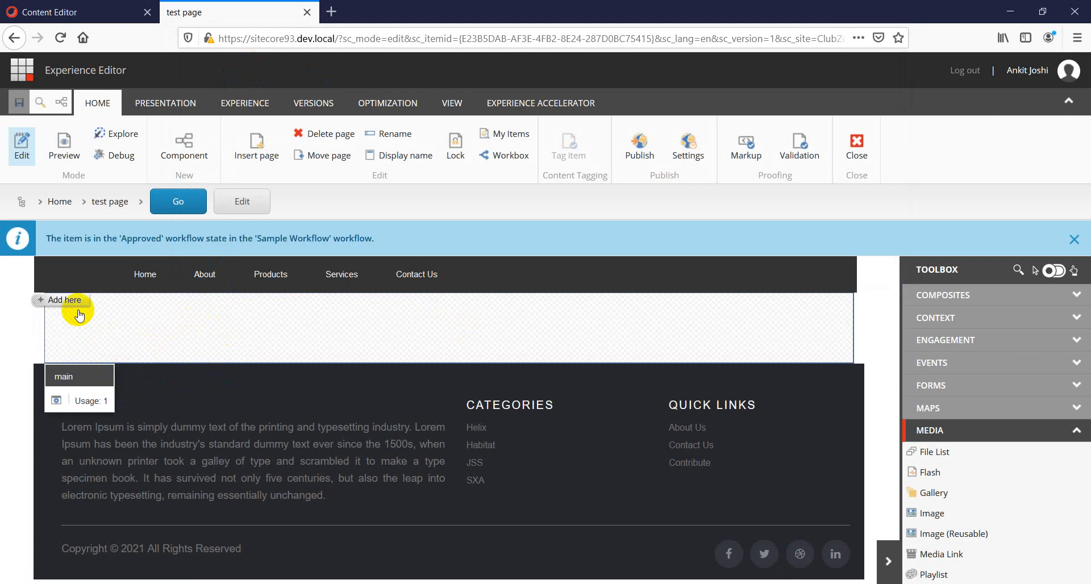
pyautogui.scroll(-2, 998, 518)
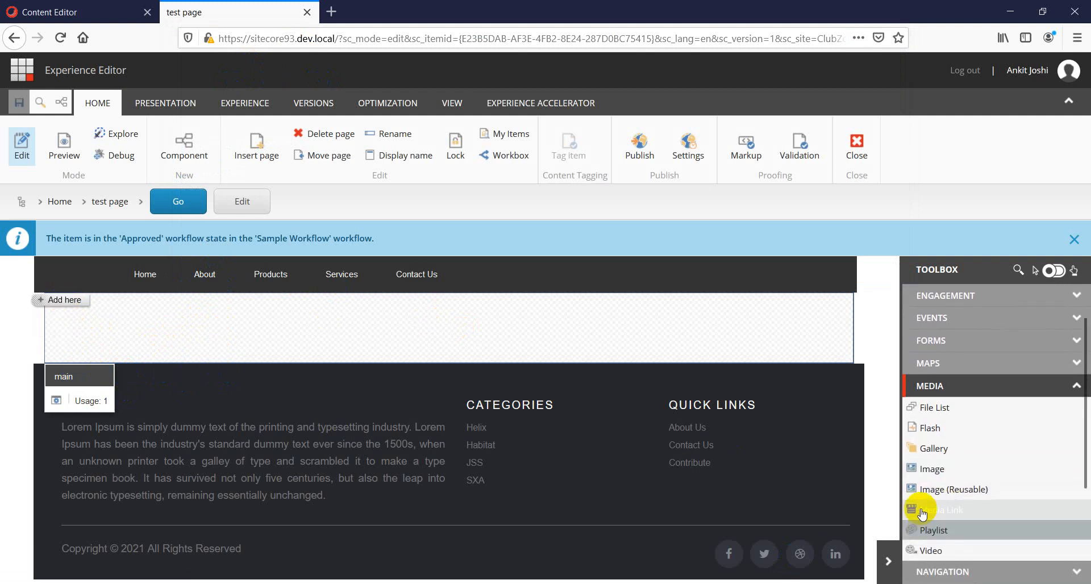
pyautogui.moveTo(941, 496); pyautogui.dragTo(364, 357)
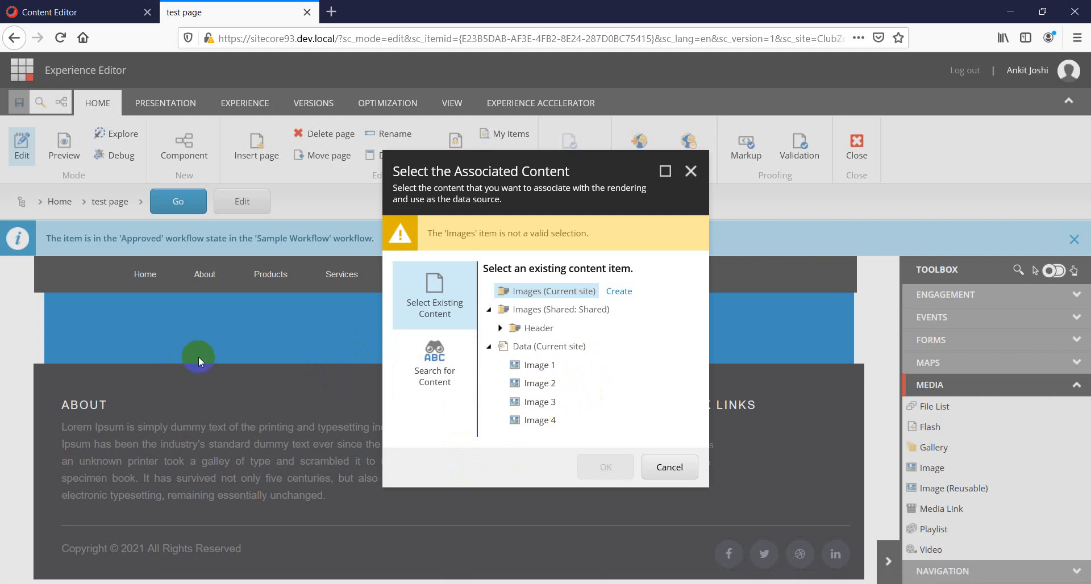
pyautogui.click(540, 366)
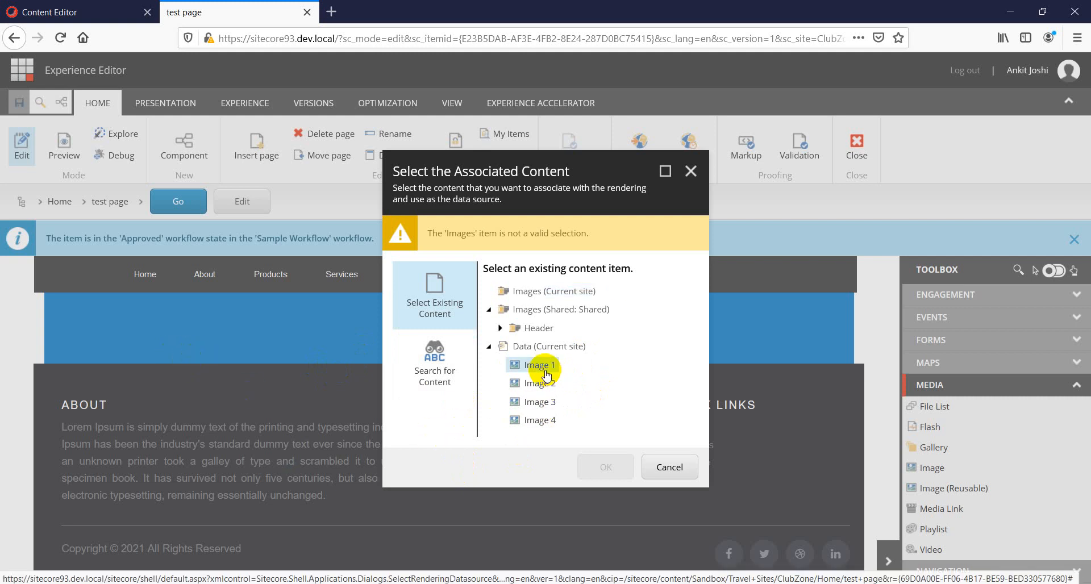
pyautogui.click(604, 468)
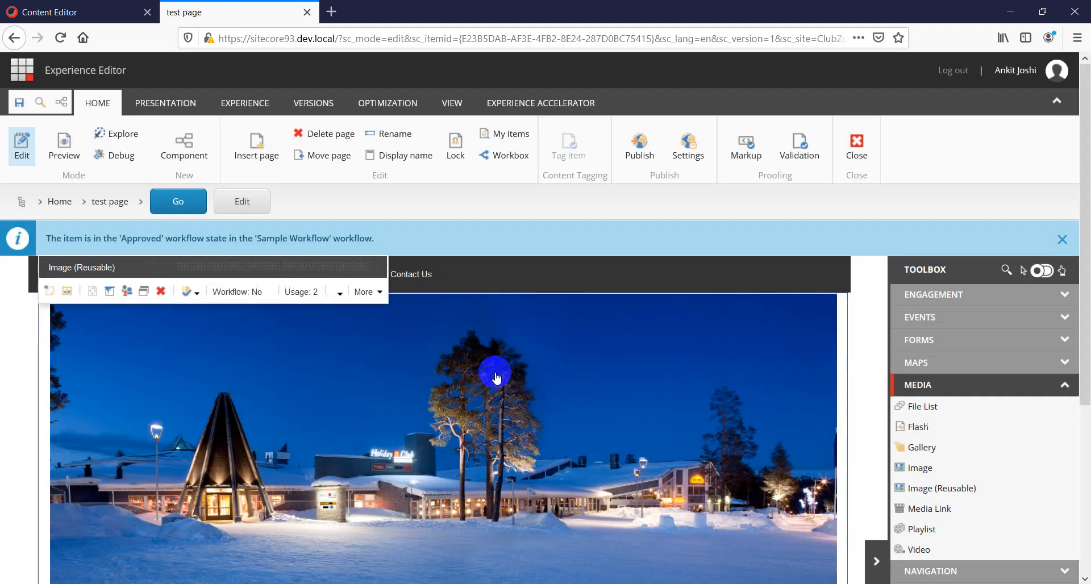
# Reload the published test page in the incognito browser to view the added image.
pyautogui.scroll(-3, 407, 435)
pyautogui.scroll(3, 419, 446)
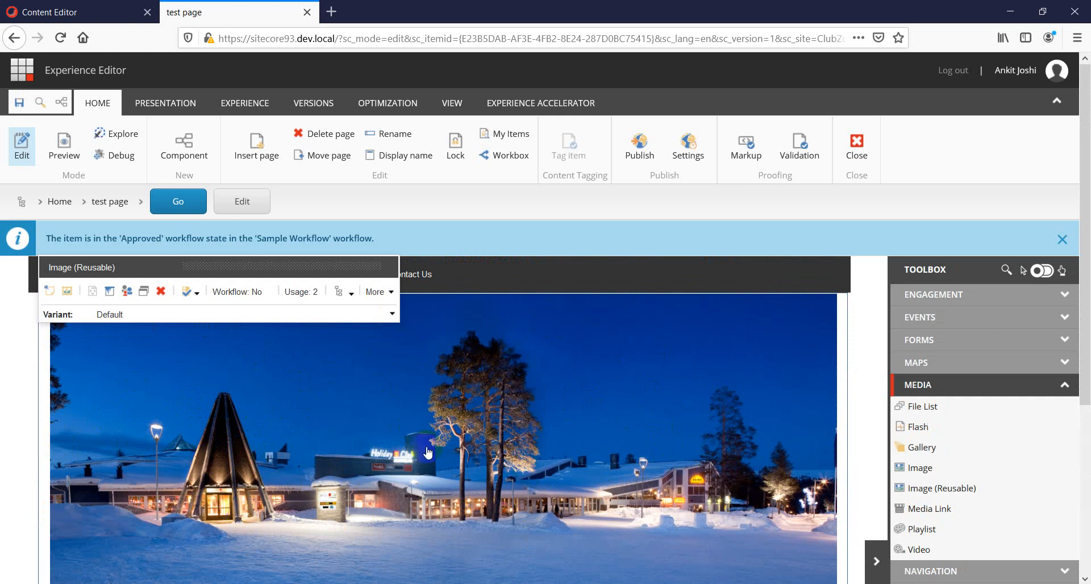
pyautogui.click(63, 162)
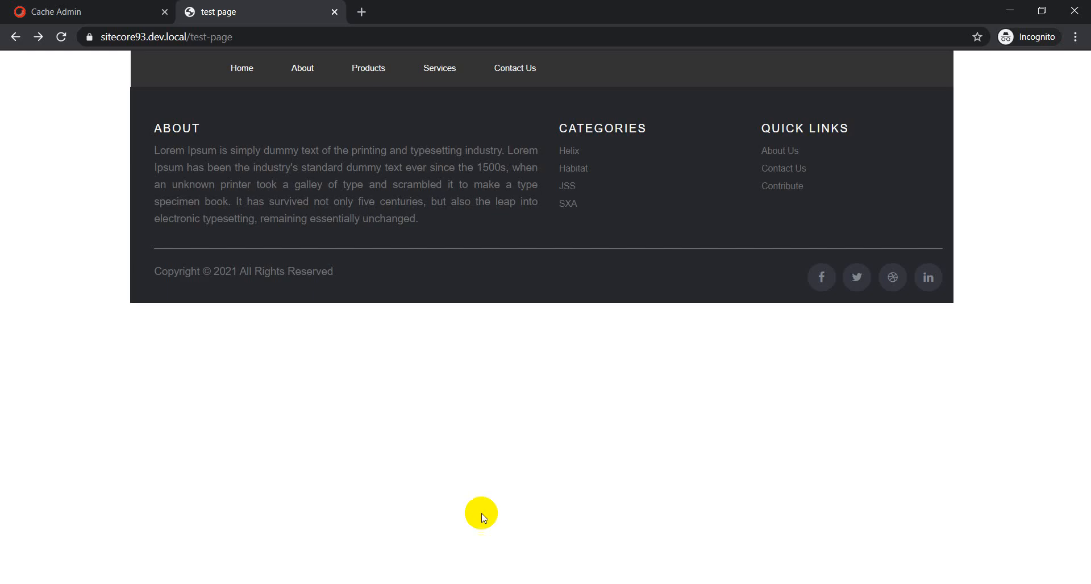
pyautogui.rightClick(148, 408)
pyautogui.click(183, 454)
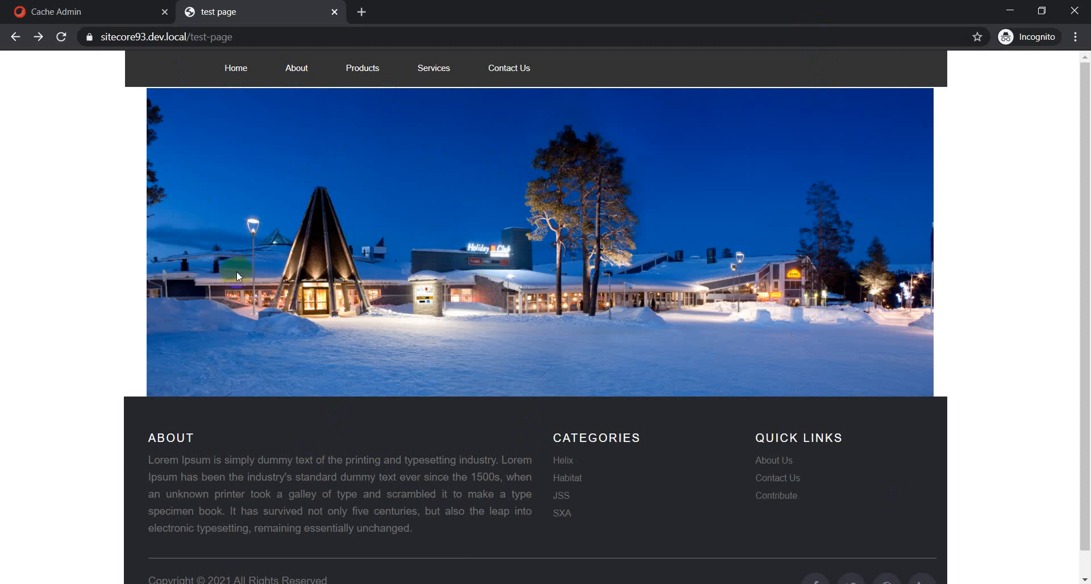
pyautogui.moveTo(469, 250); pyautogui.dragTo(286, 213)
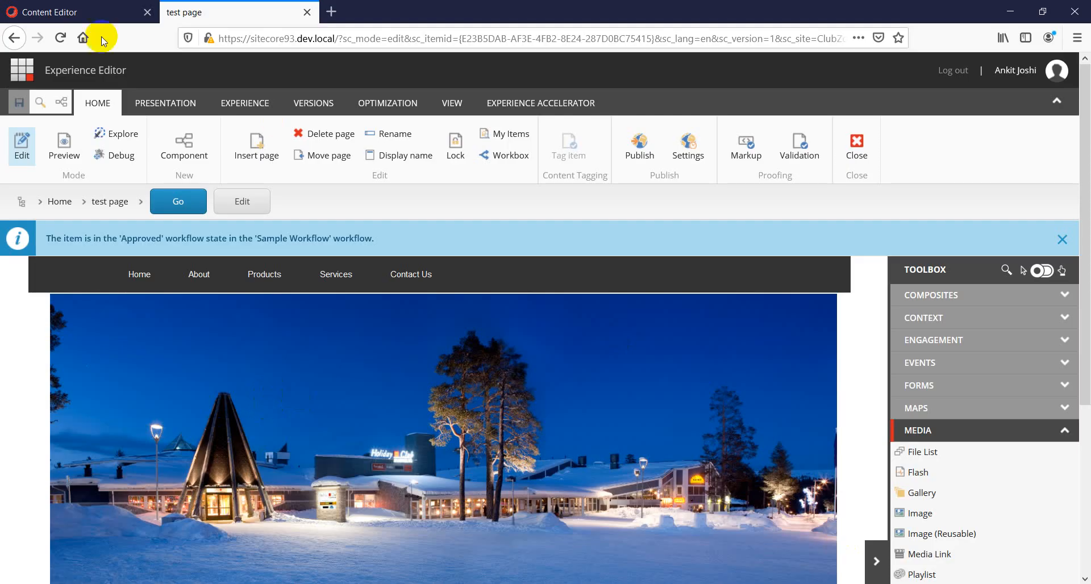
# Switch to the Content Editor and reload it.
pyautogui.click(47, 12)
pyautogui.click(263, 38)
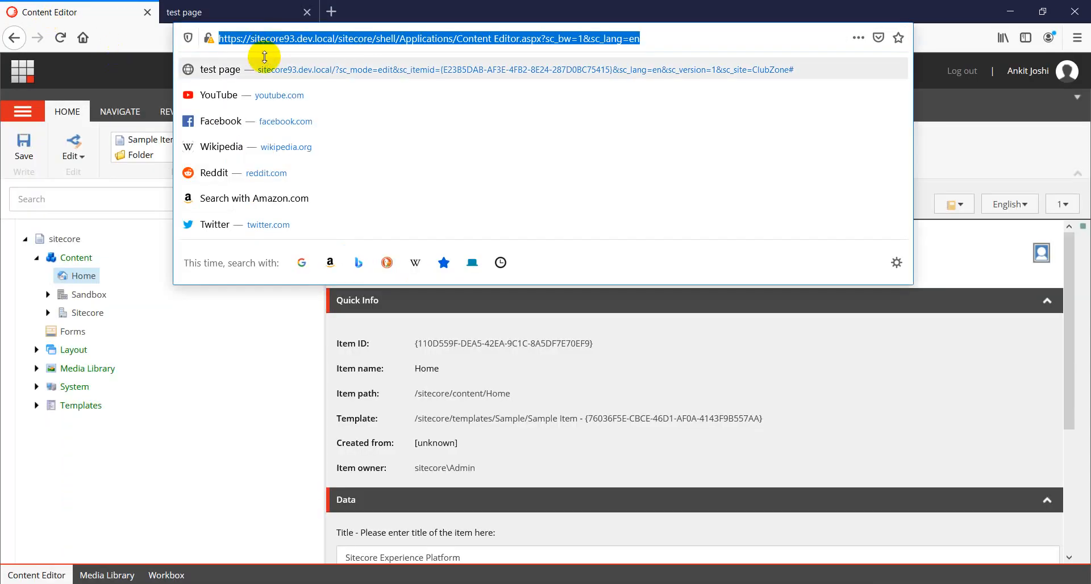
pyautogui.press('Return')
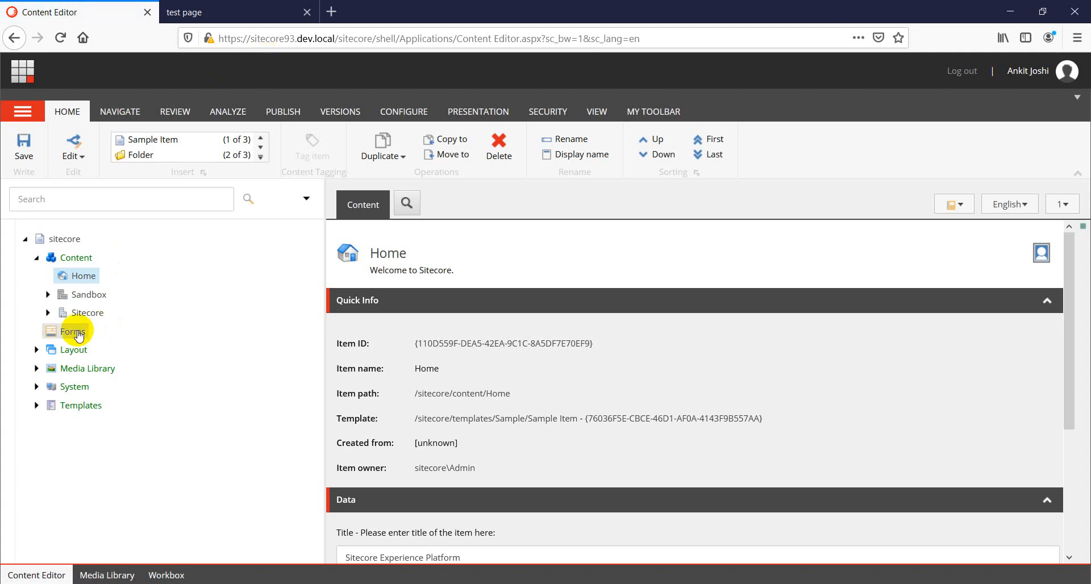
# Expand the content tree to Sandbox > Travel Sites > Shared > Presentation > Rendering Variants > Image.
pyautogui.click(48, 294)
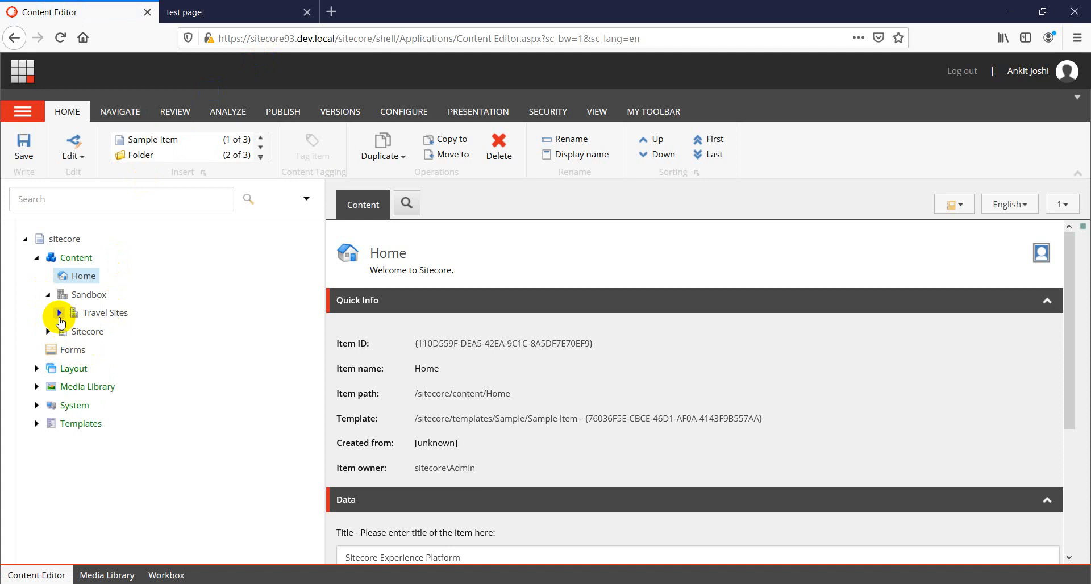
pyautogui.click(59, 313)
pyautogui.click(71, 350)
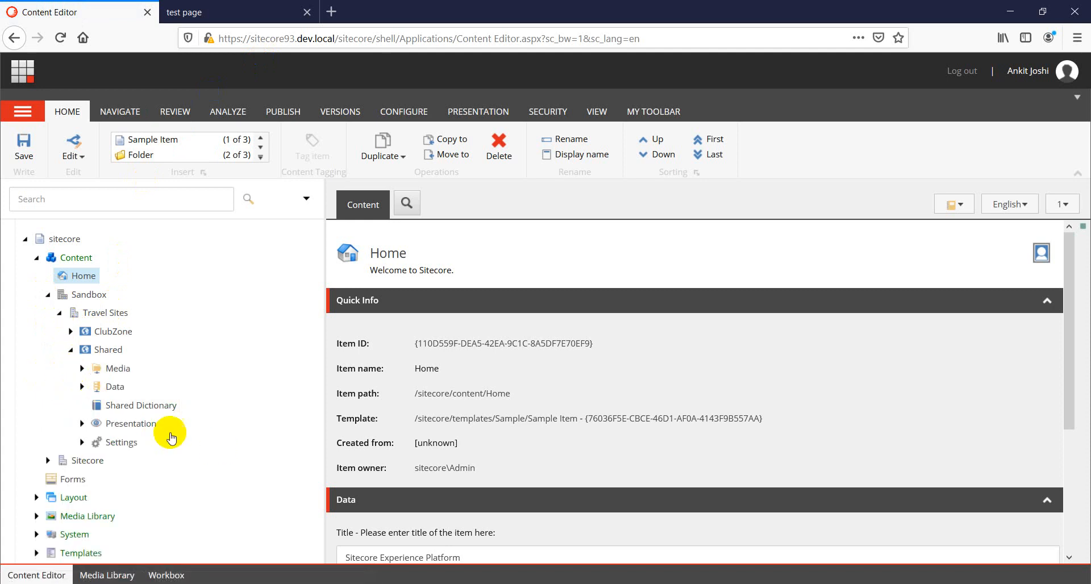
pyautogui.click(82, 424)
pyautogui.scroll(-2, 138, 482)
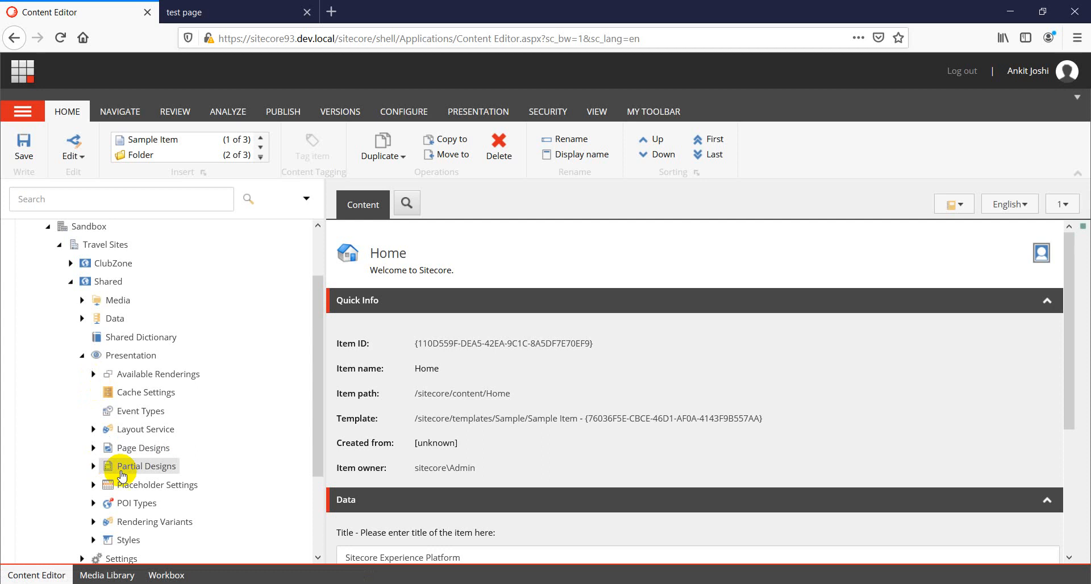
pyautogui.scroll(-2, 122, 477)
pyautogui.click(93, 445)
pyautogui.scroll(-3, 139, 487)
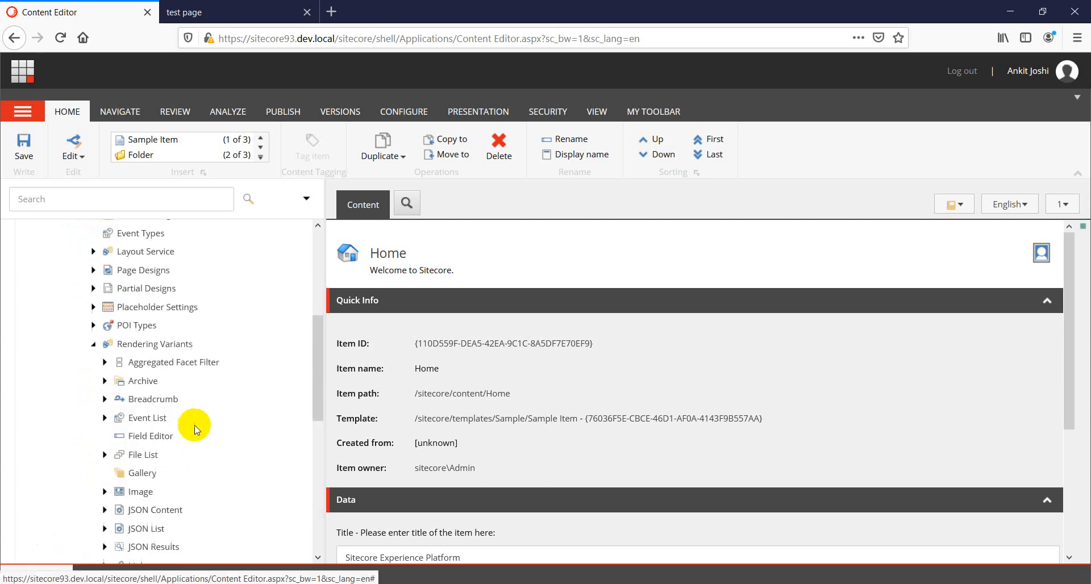
pyautogui.scroll(-5, 155, 494)
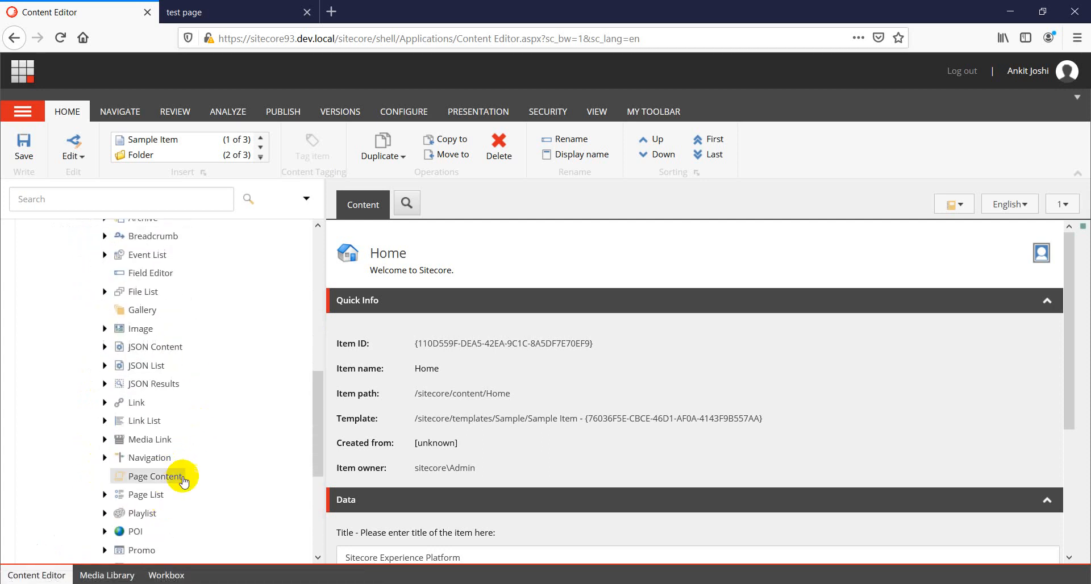
pyautogui.scroll(-4, 183, 488)
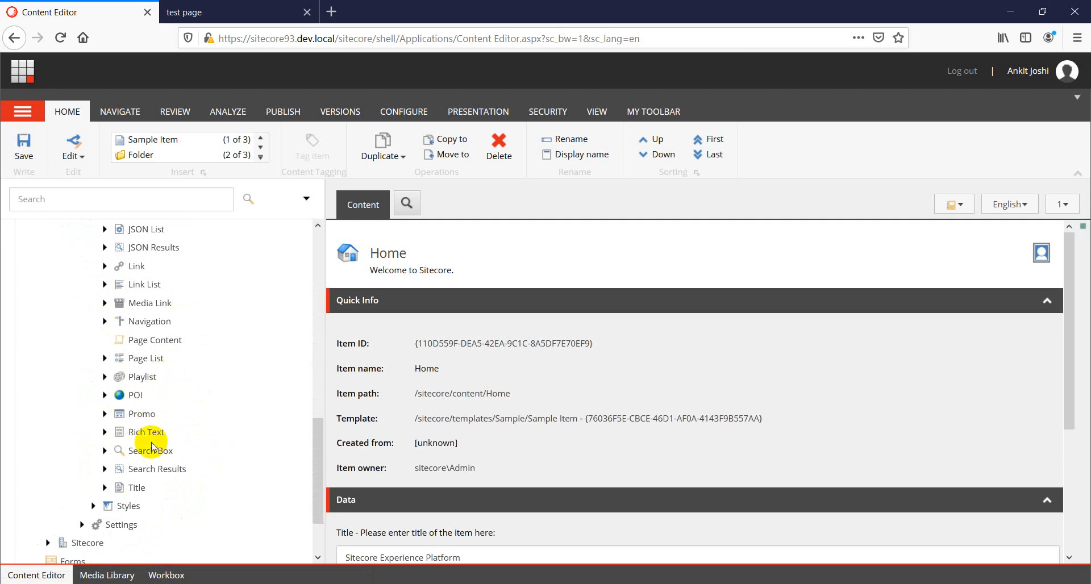
pyautogui.scroll(2, 154, 437)
pyautogui.scroll(2, 160, 402)
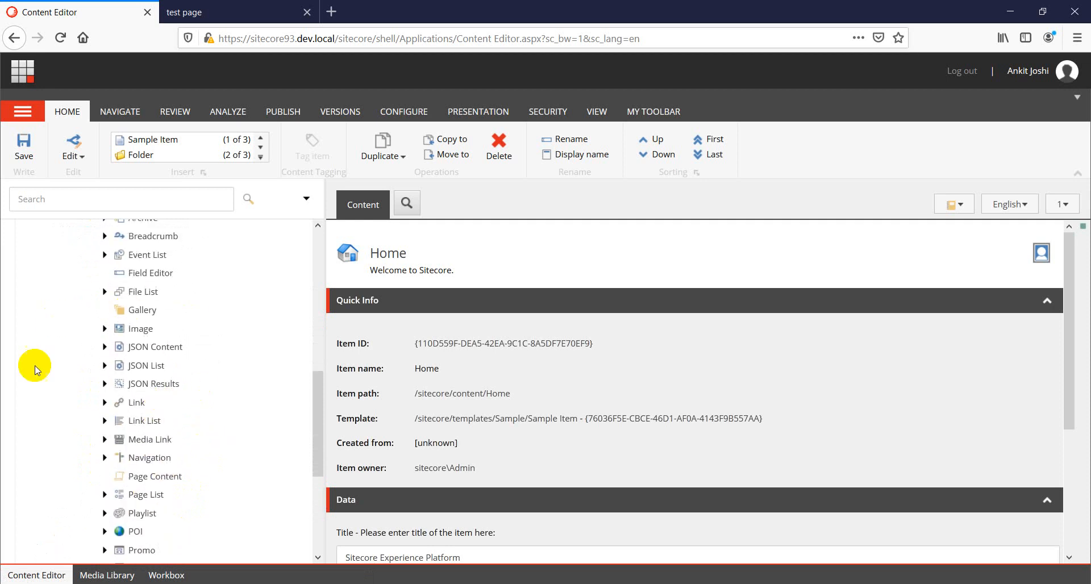
pyautogui.click(105, 329)
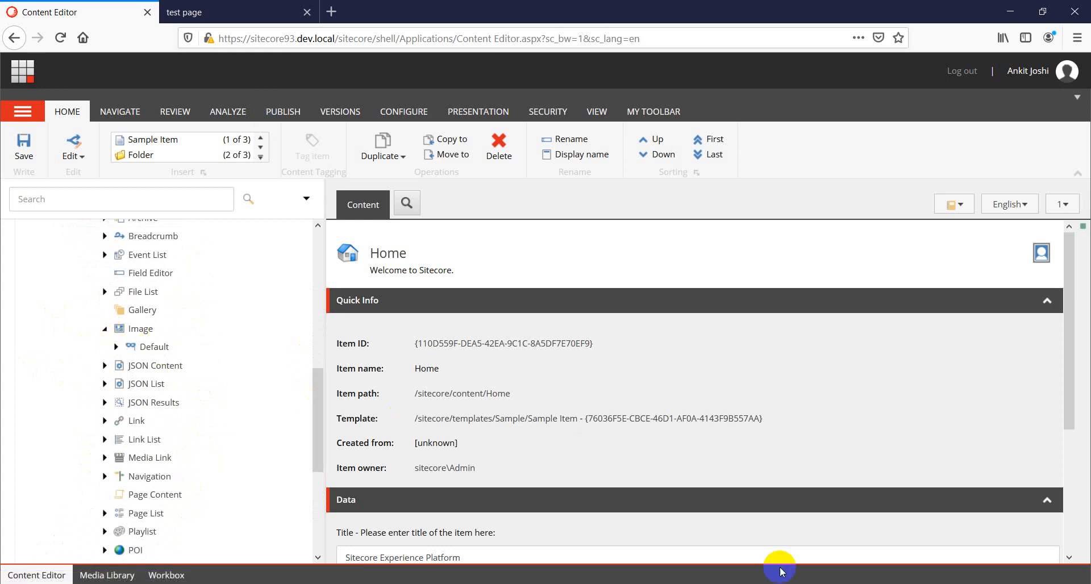
# Switch to the published page in the incognito browser to look at the image, then return to the Content Editor.
pyautogui.hotkey('alt', 'Tab')
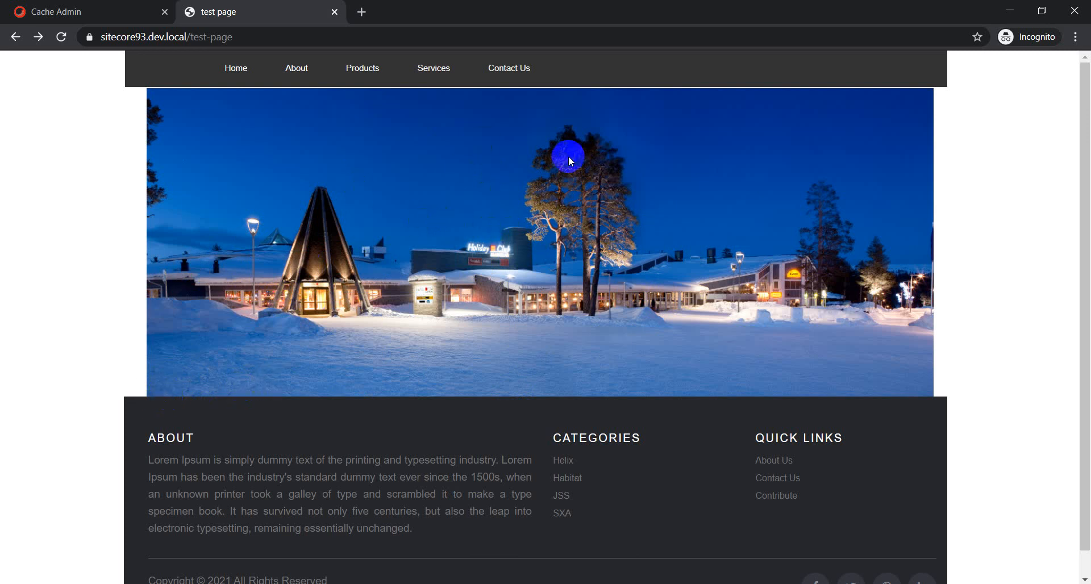
pyautogui.click(595, 237)
pyautogui.hotkey('alt', 'Tab')
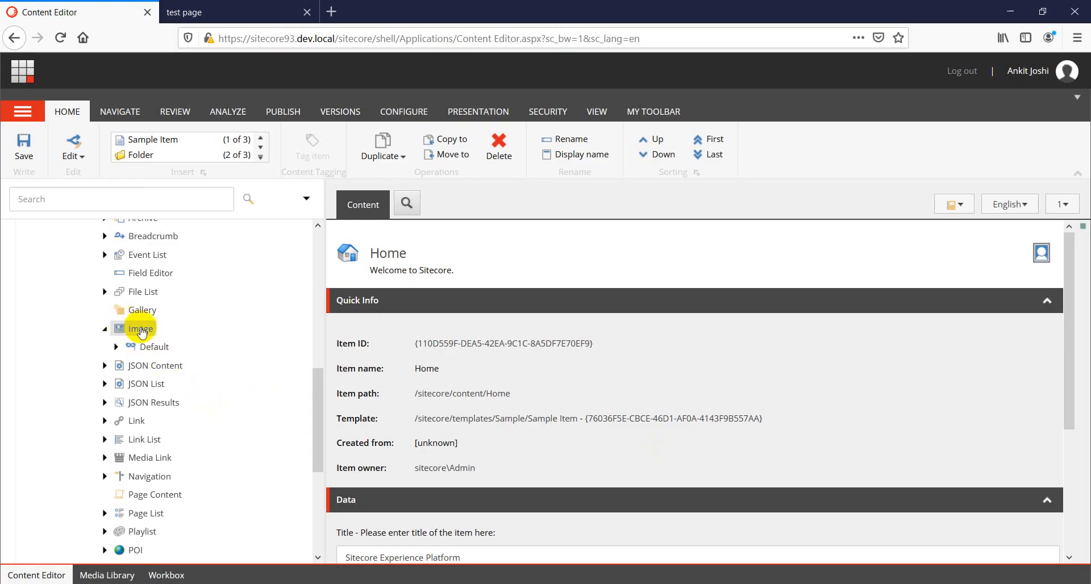
pyautogui.scroll(3, 121, 381)
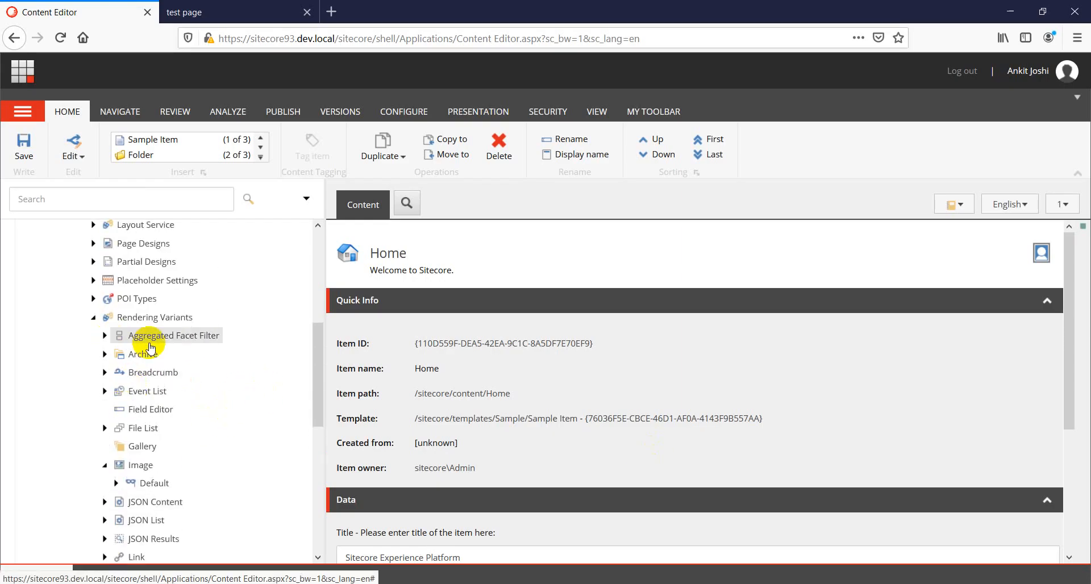
pyautogui.scroll(4, 121, 338)
pyautogui.scroll(-3, 117, 387)
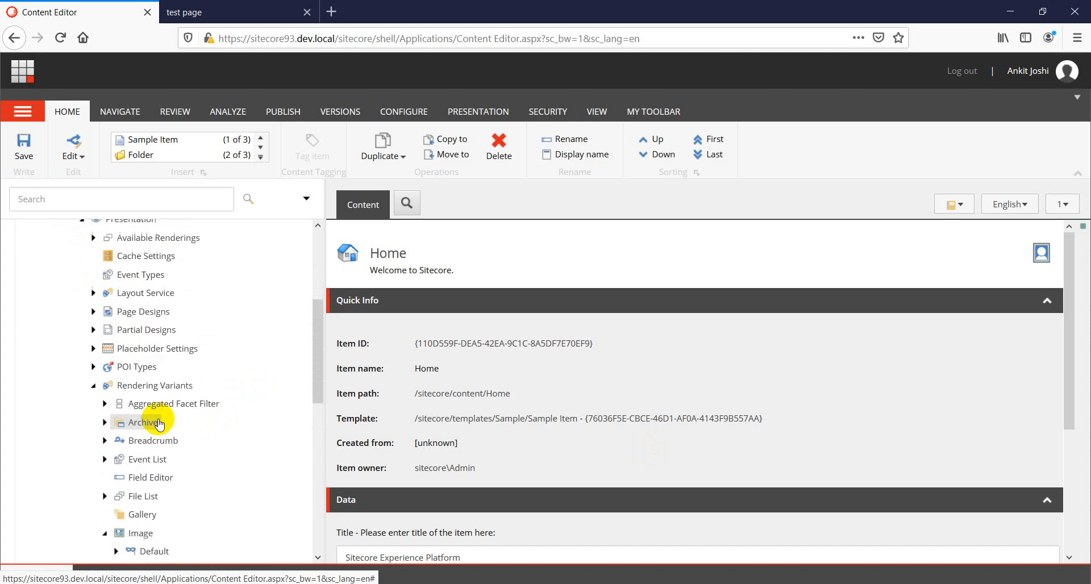
pyautogui.scroll(-3, 219, 423)
pyautogui.scroll(-2, 170, 397)
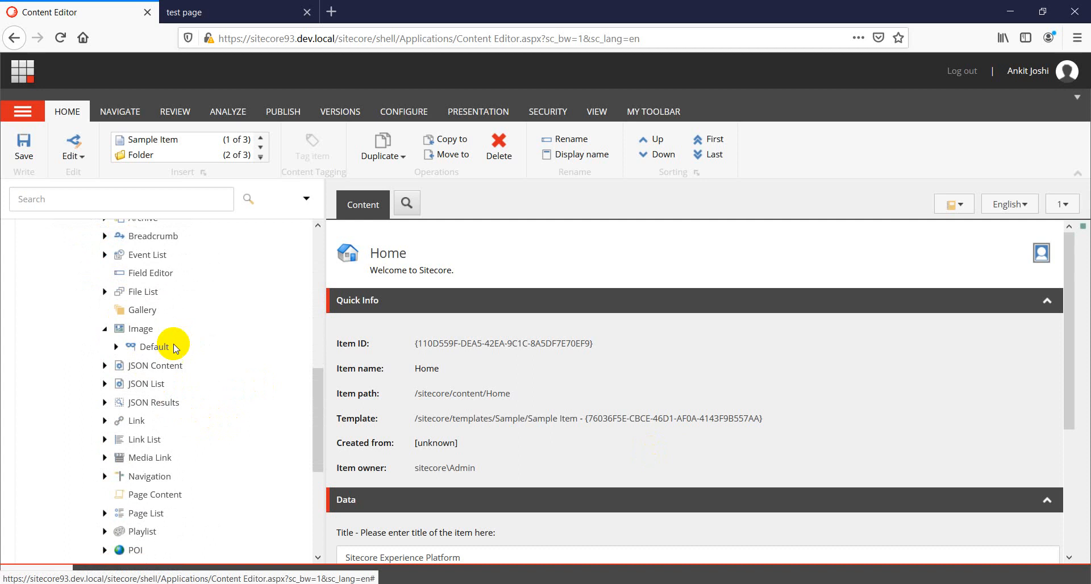
pyautogui.rightClick(134, 332)
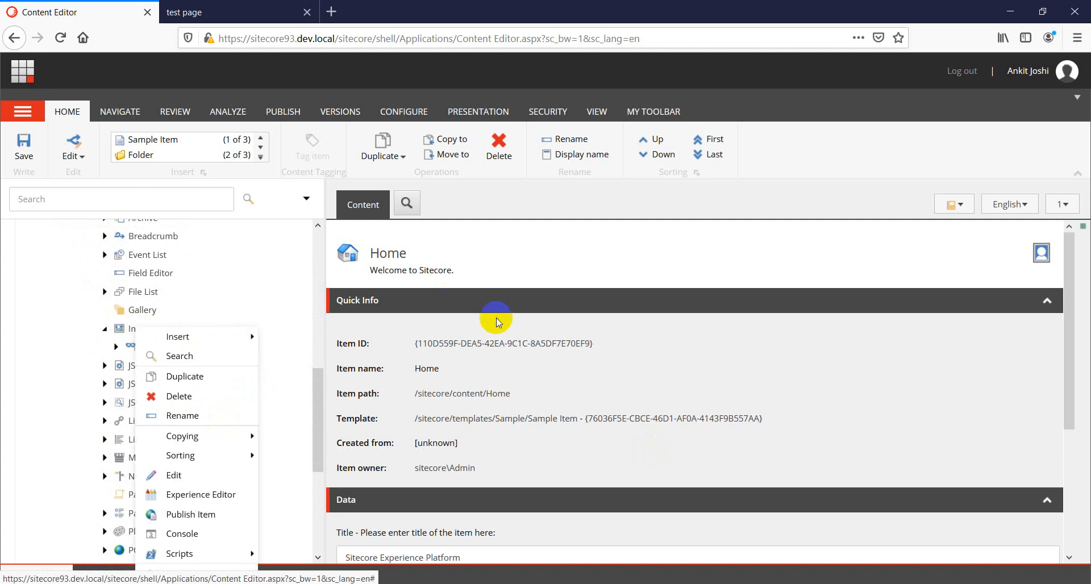
pyautogui.click(704, 376)
# Select the Image (Reusable) component on the test page and set its variant to Default.
pyautogui.click(225, 14)
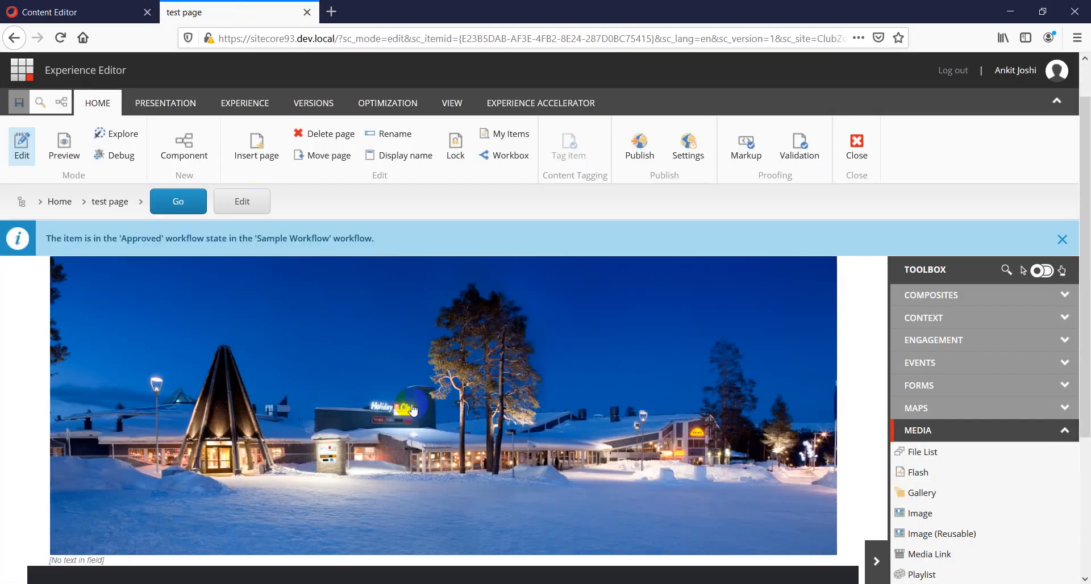
pyautogui.scroll(-5, 384, 375)
pyautogui.click(376, 299)
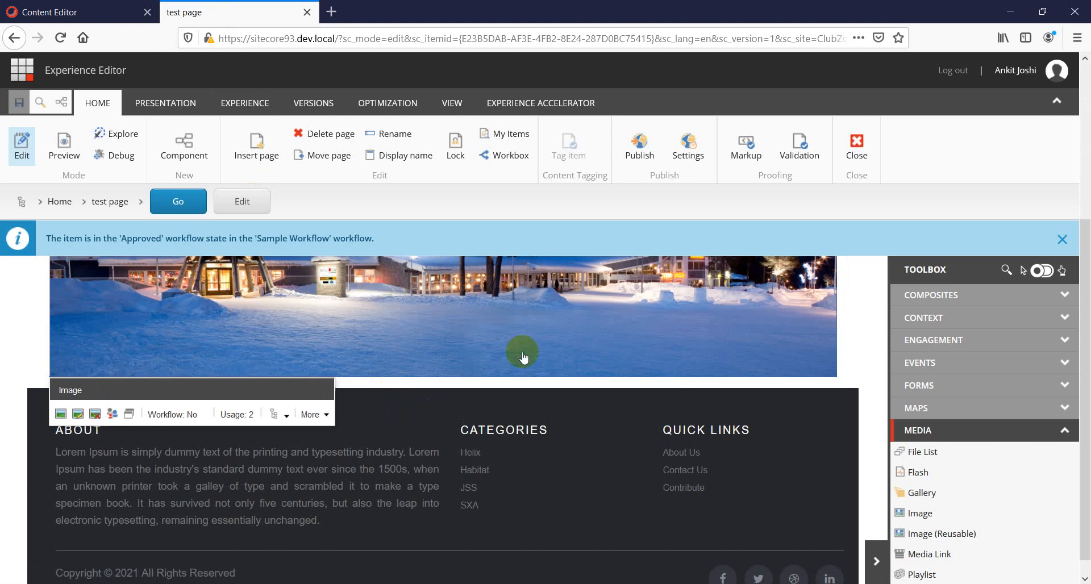
pyautogui.click(287, 420)
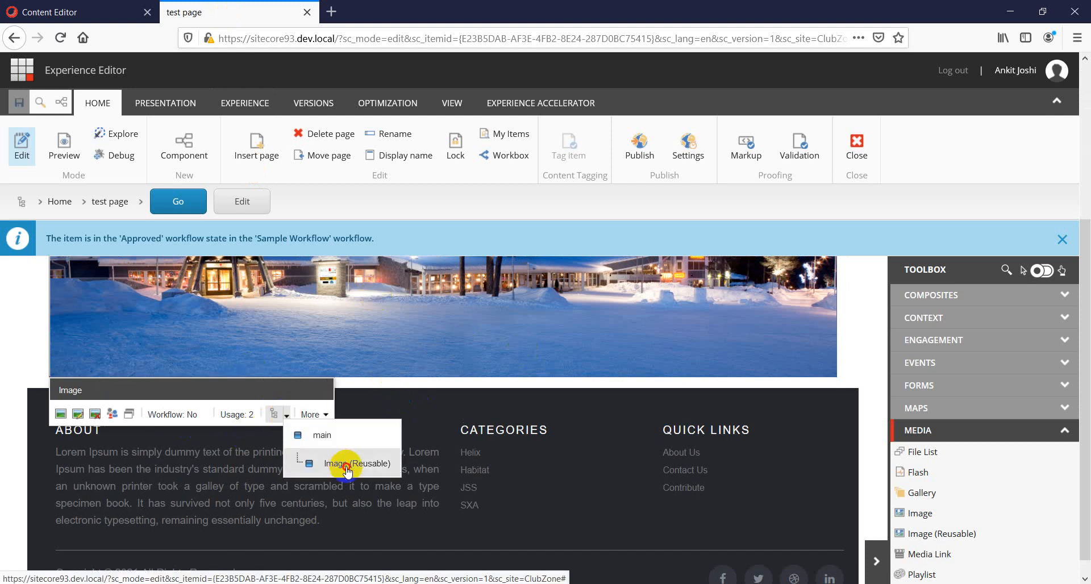
pyautogui.click(341, 462)
pyautogui.click(192, 449)
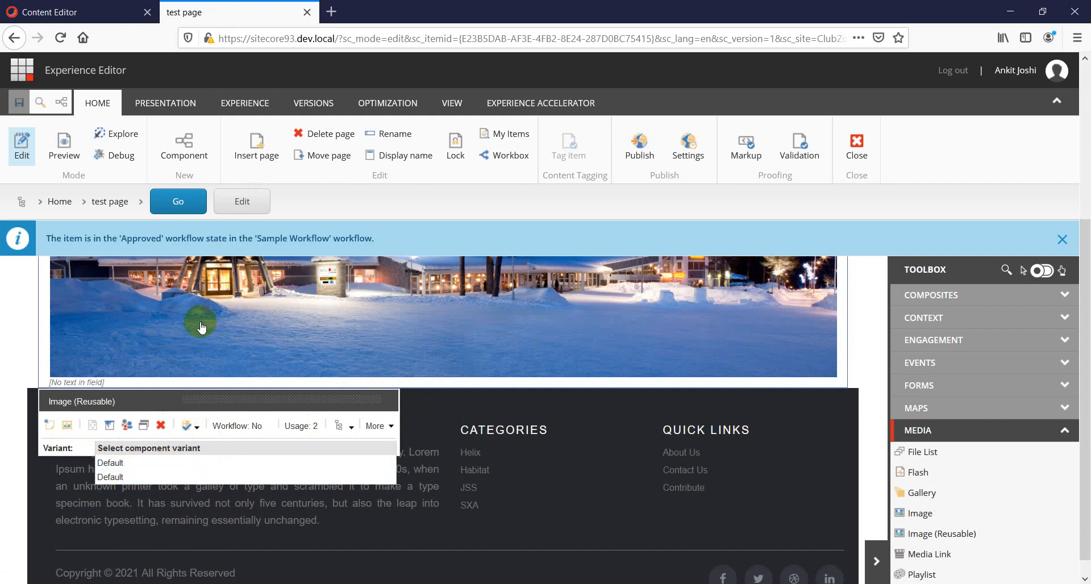
pyautogui.click(127, 462)
pyautogui.click(99, 12)
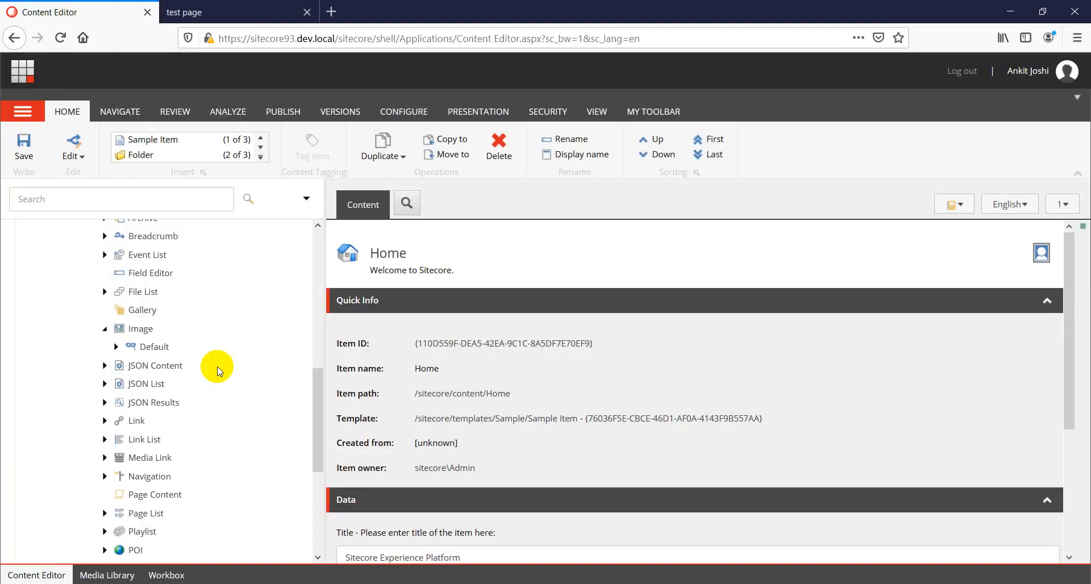
# Insert a new variant definition named "Banner With Link" under the Image rendering variant.
pyautogui.rightClick(137, 332)
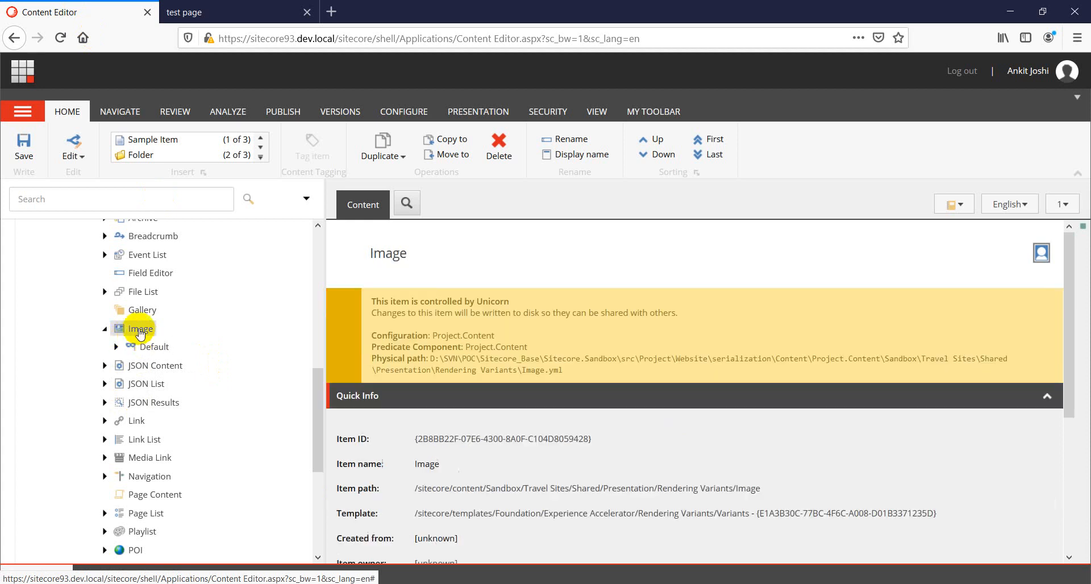
pyautogui.moveTo(182, 337)
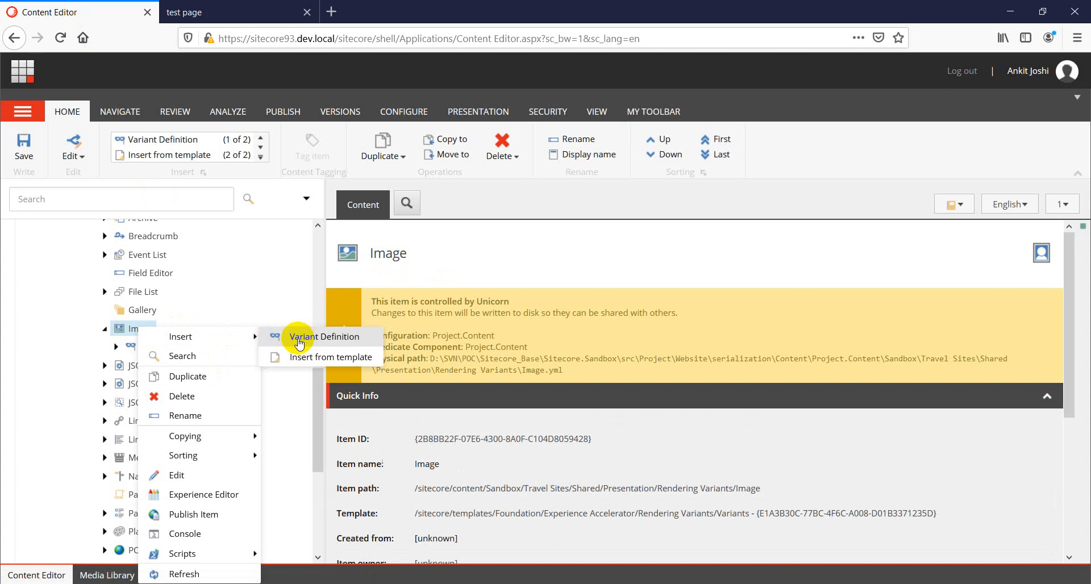
pyautogui.click(314, 340)
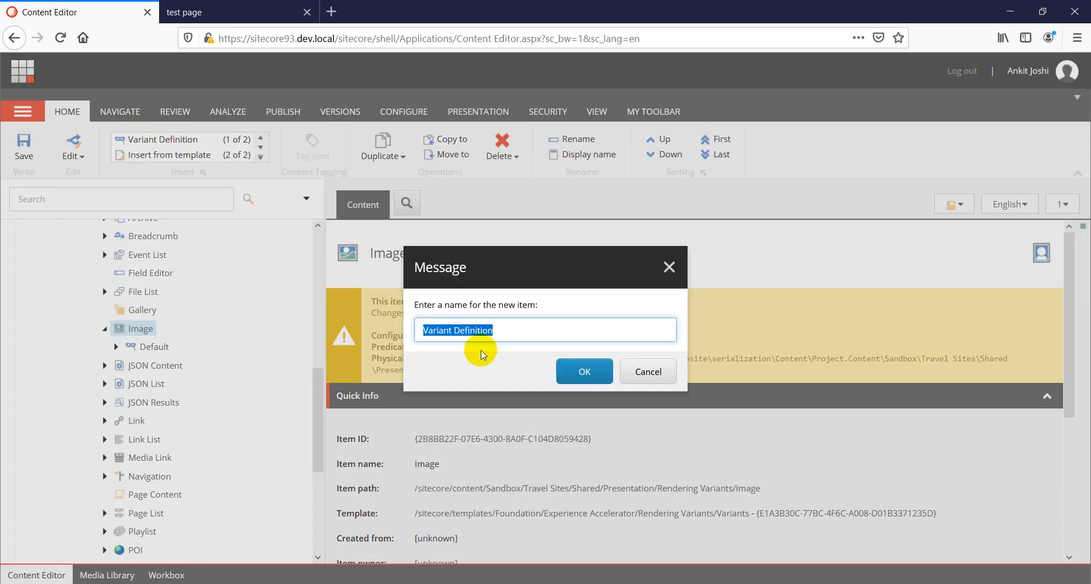
pyautogui.write('Banner With Lin')
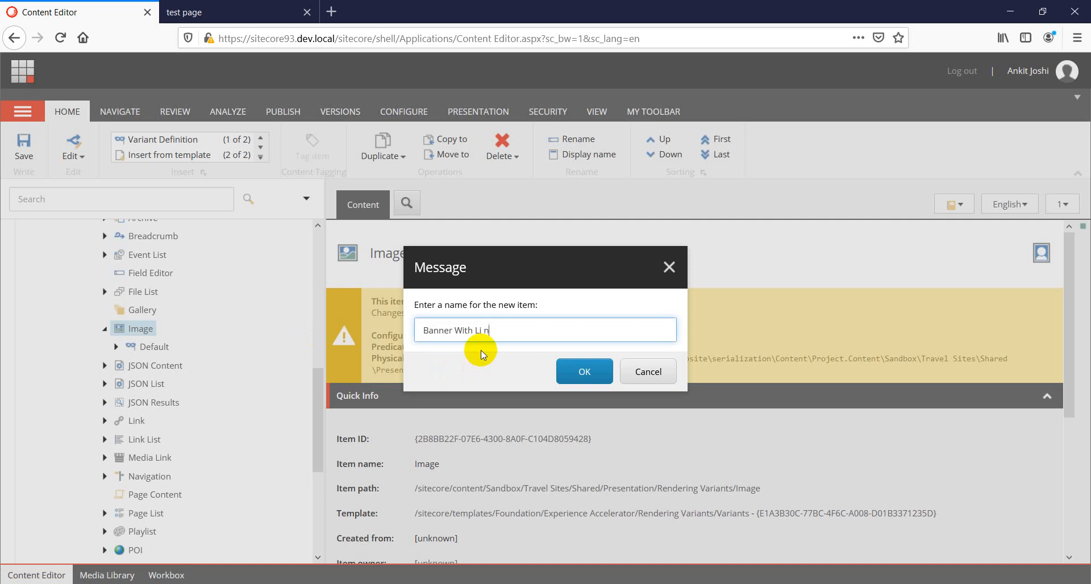
pyautogui.write('k')
pyautogui.click(585, 372)
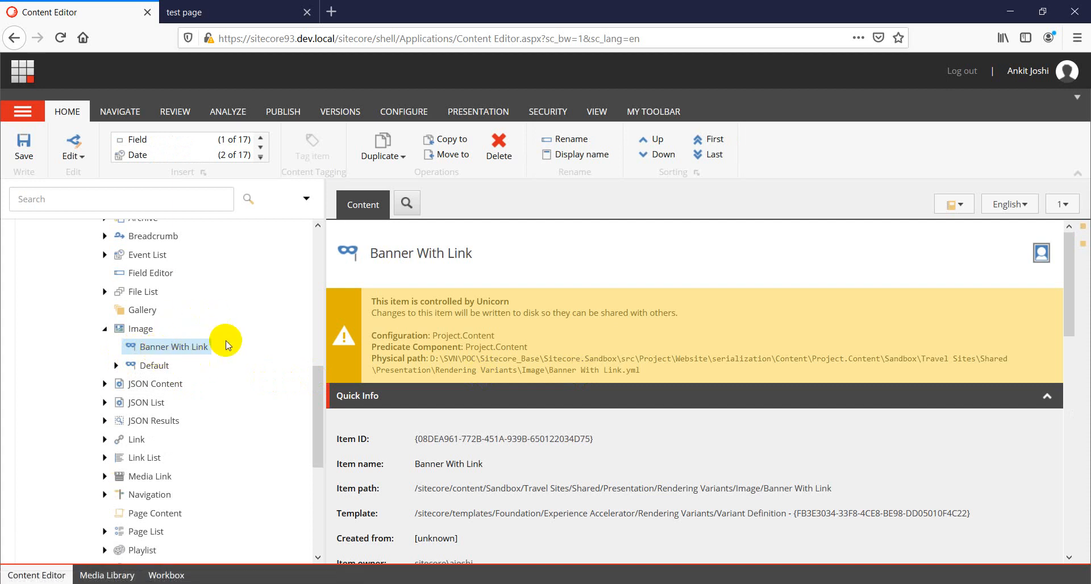
# Add a Field item named Image to the Banner With Link variant definition.
pyautogui.click(116, 365)
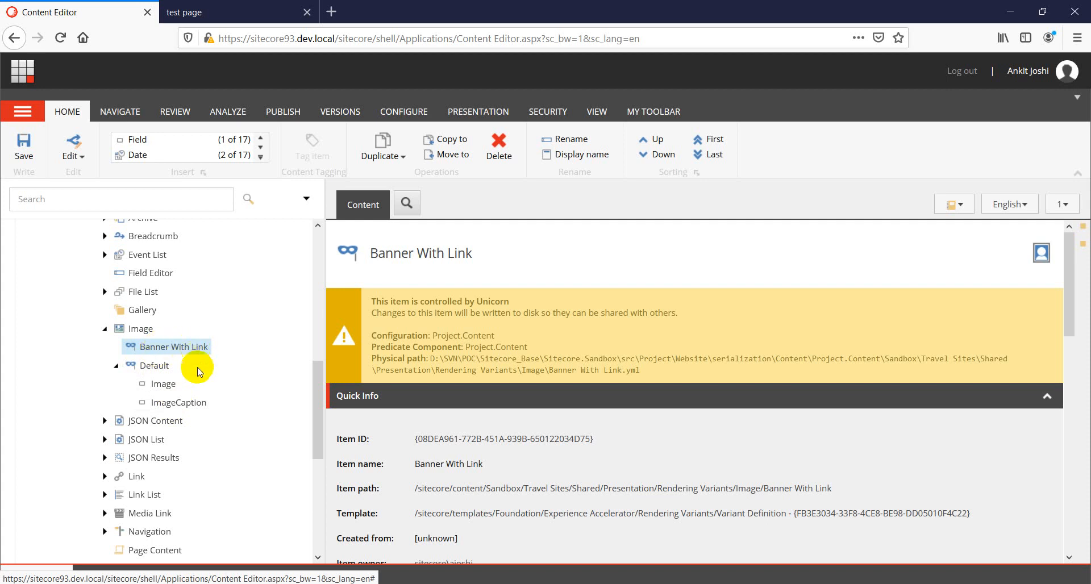
pyautogui.rightClick(177, 348)
pyautogui.moveTo(218, 339)
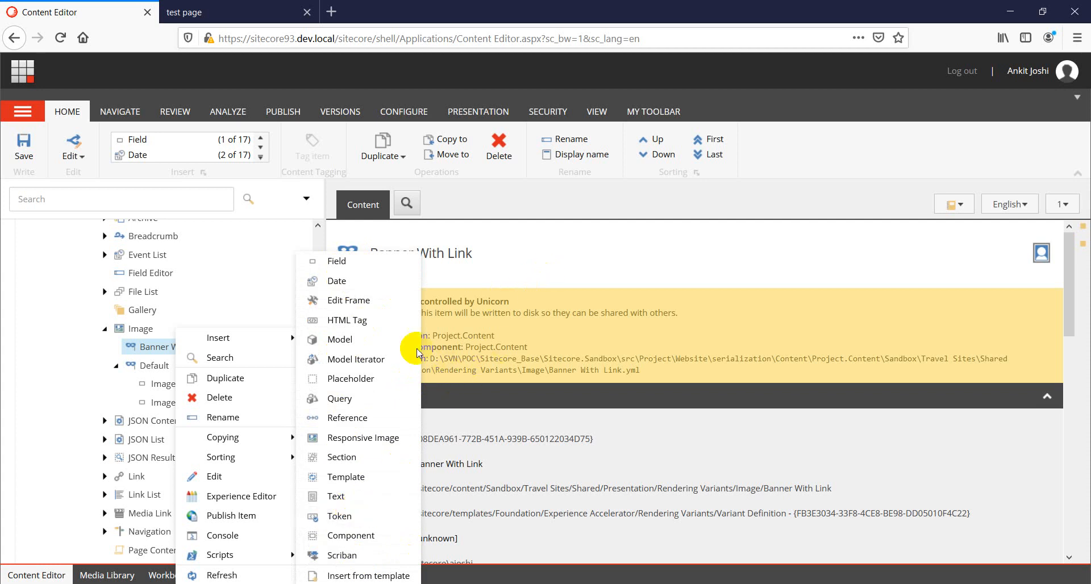
pyautogui.click(337, 263)
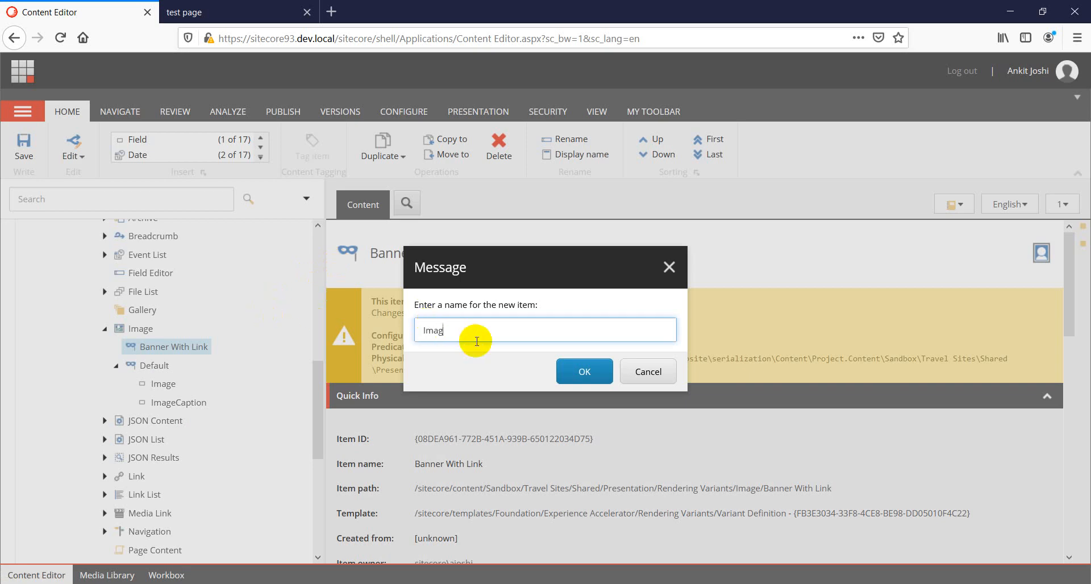
pyautogui.click(581, 374)
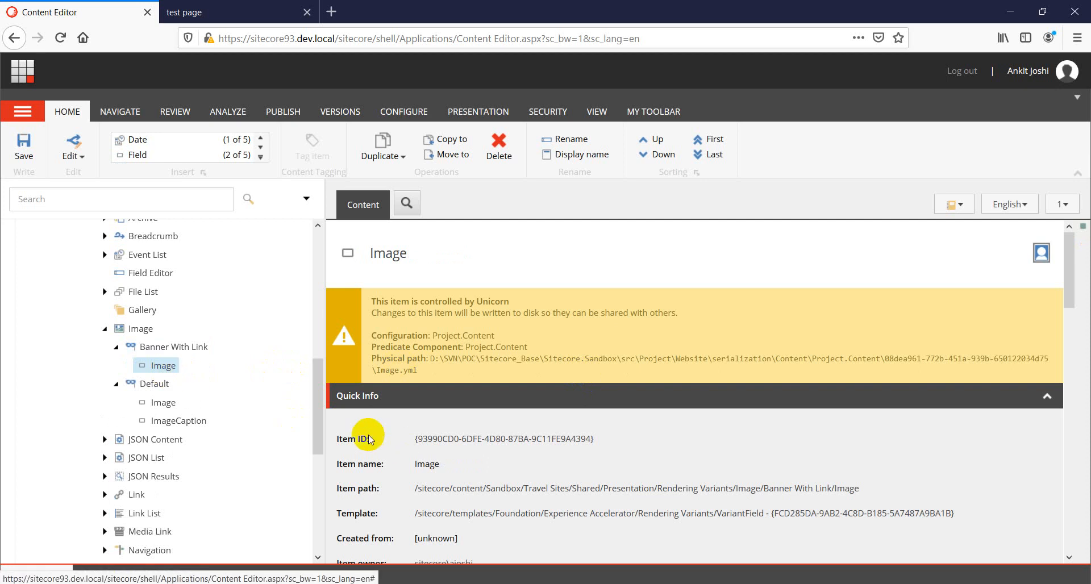
# Examine the Variant Details settings of the new Image field and the Banner With Link variant.
pyautogui.scroll(-2, 501, 483)
pyautogui.scroll(-1, 398, 483)
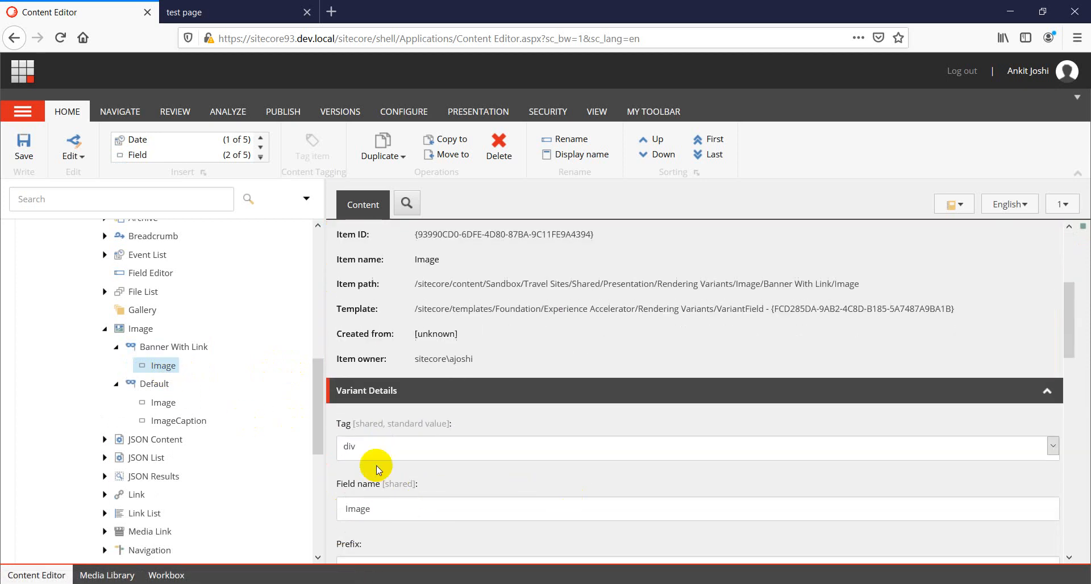
pyautogui.scroll(-1, 512, 420)
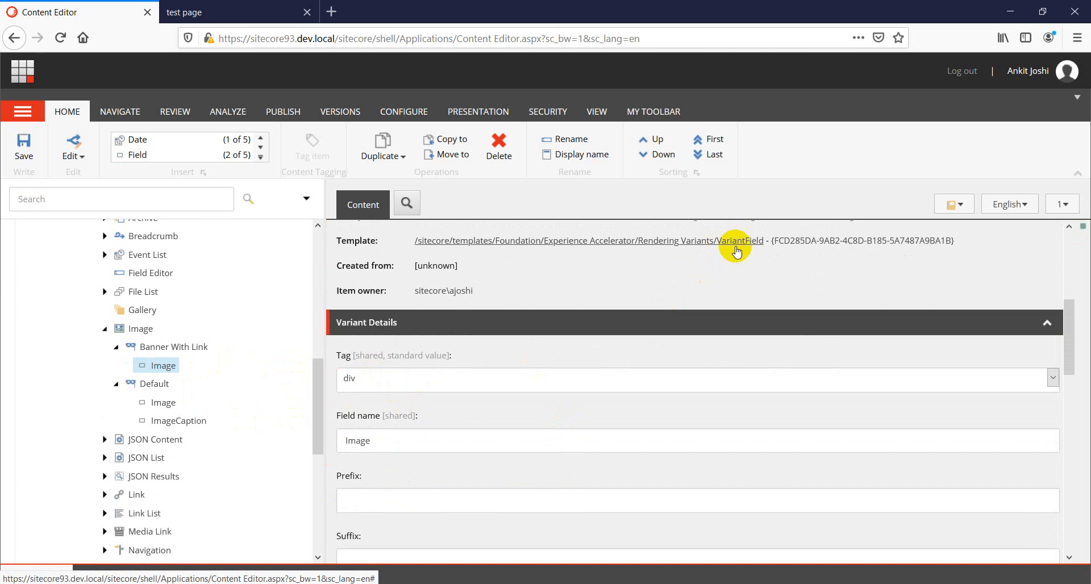
pyautogui.click(165, 347)
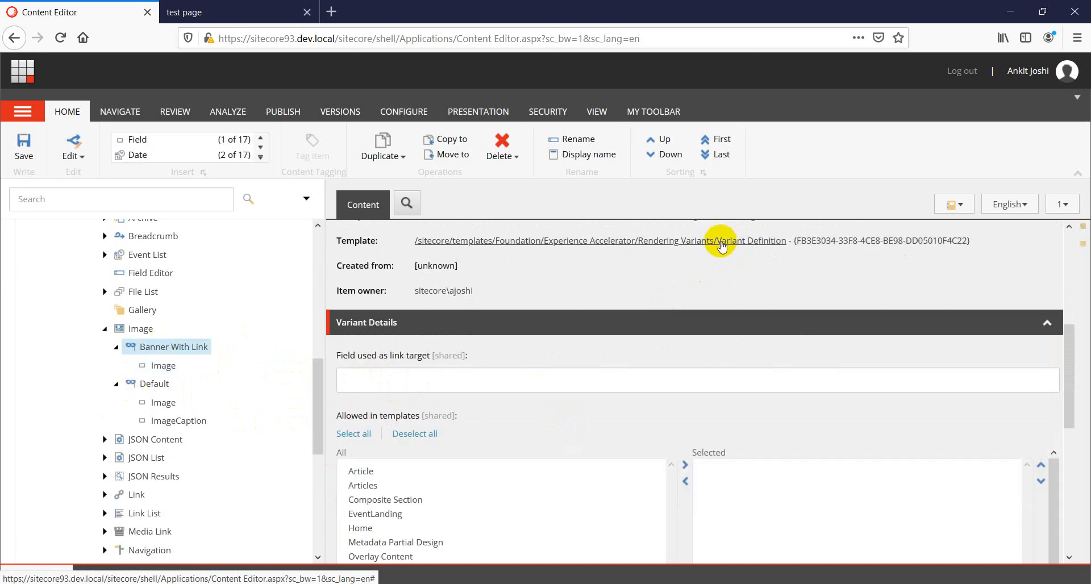
pyautogui.click(159, 367)
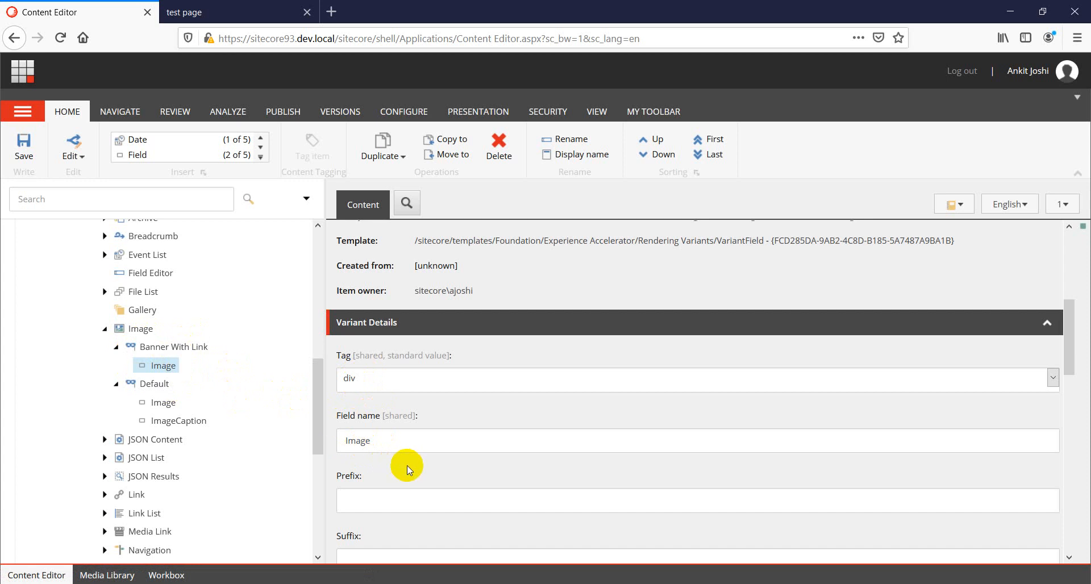
pyautogui.scroll(-4, 413, 467)
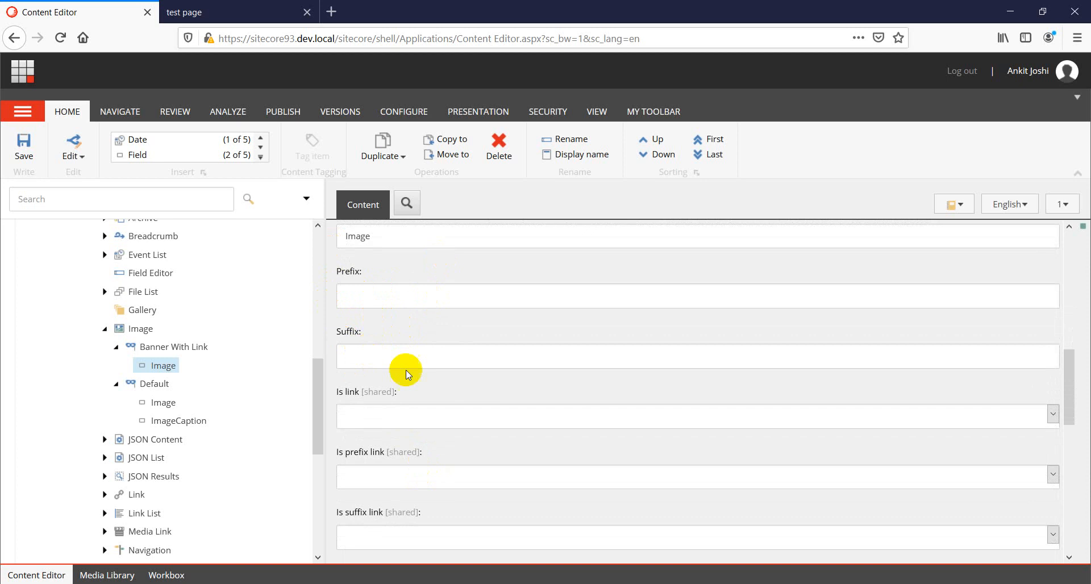
pyautogui.scroll(-4, 406, 370)
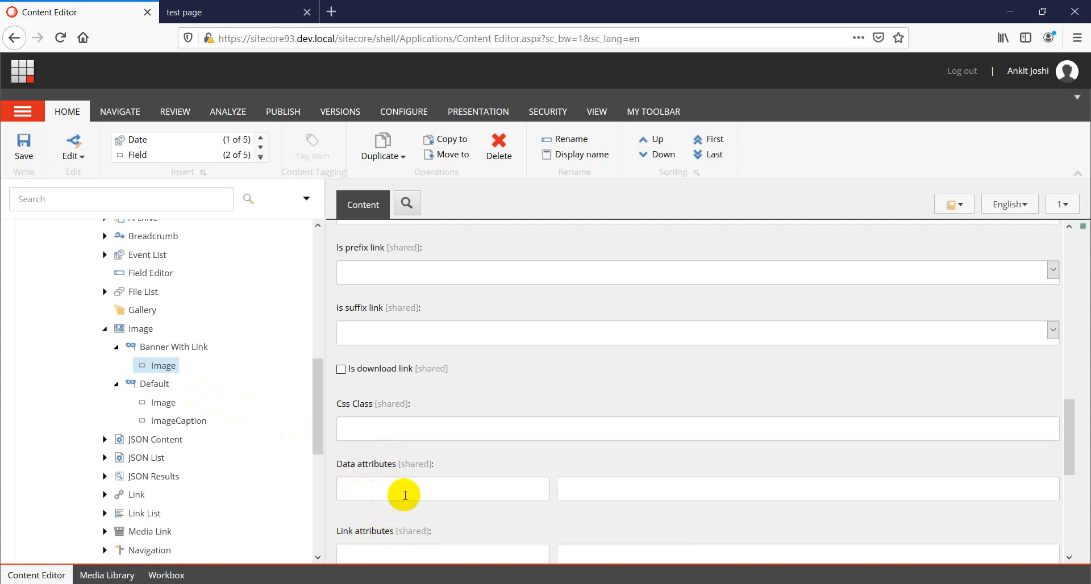
pyautogui.scroll(6, 385, 369)
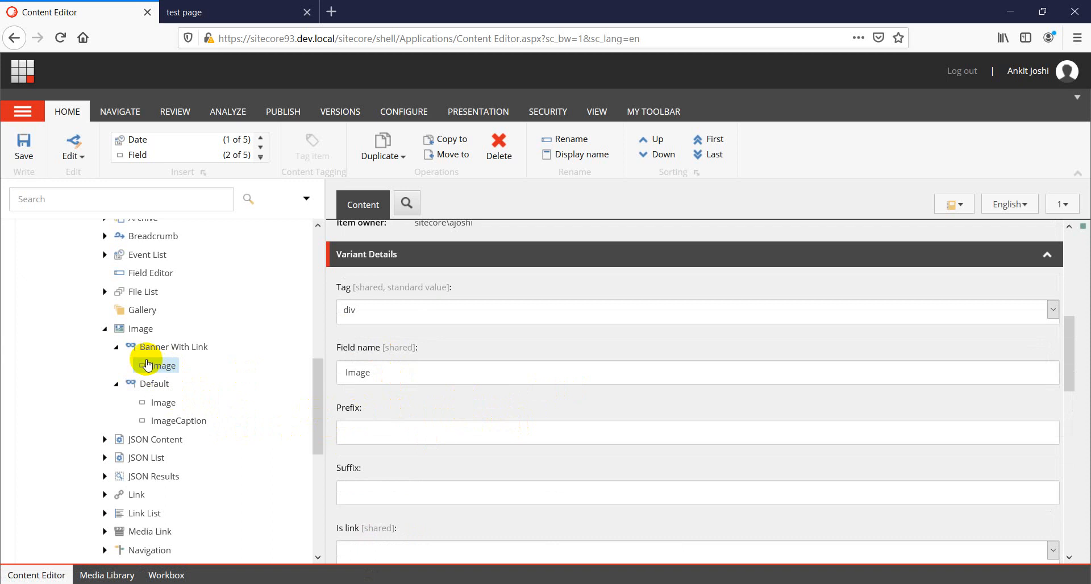
# Add a second Field item named TargetURL to the Banner With Link variant definition.
pyautogui.rightClick(171, 347)
pyautogui.moveTo(211, 341)
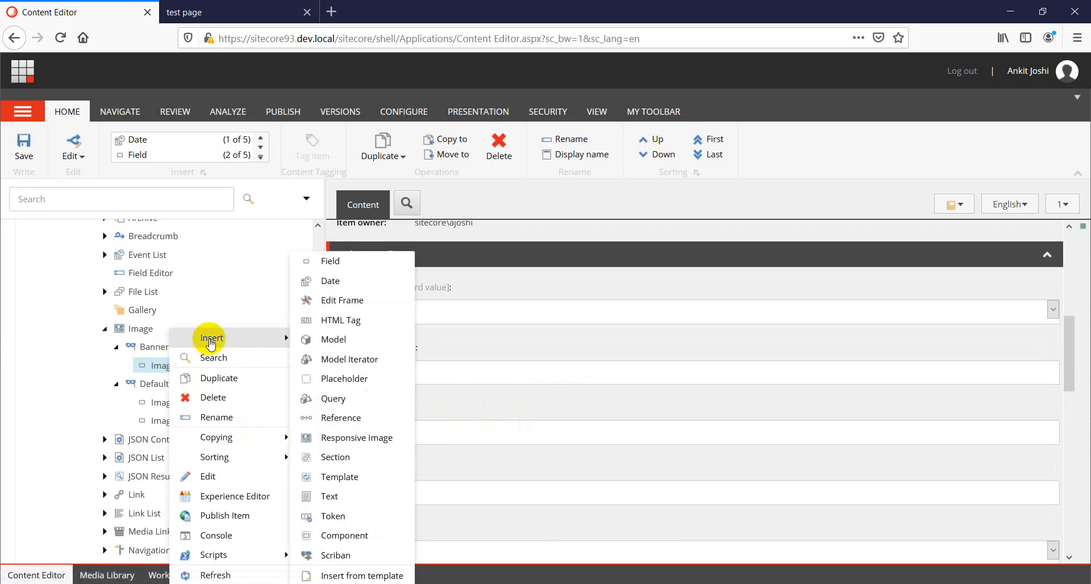
pyautogui.click(333, 261)
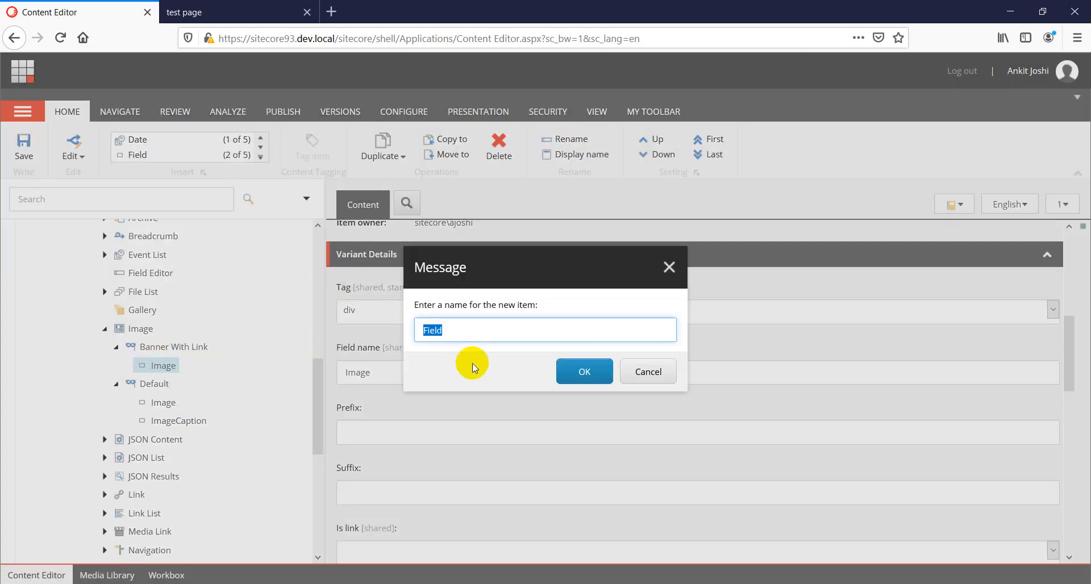
pyautogui.write('TargetURL')
pyautogui.hotkey('ctrl', 'a')
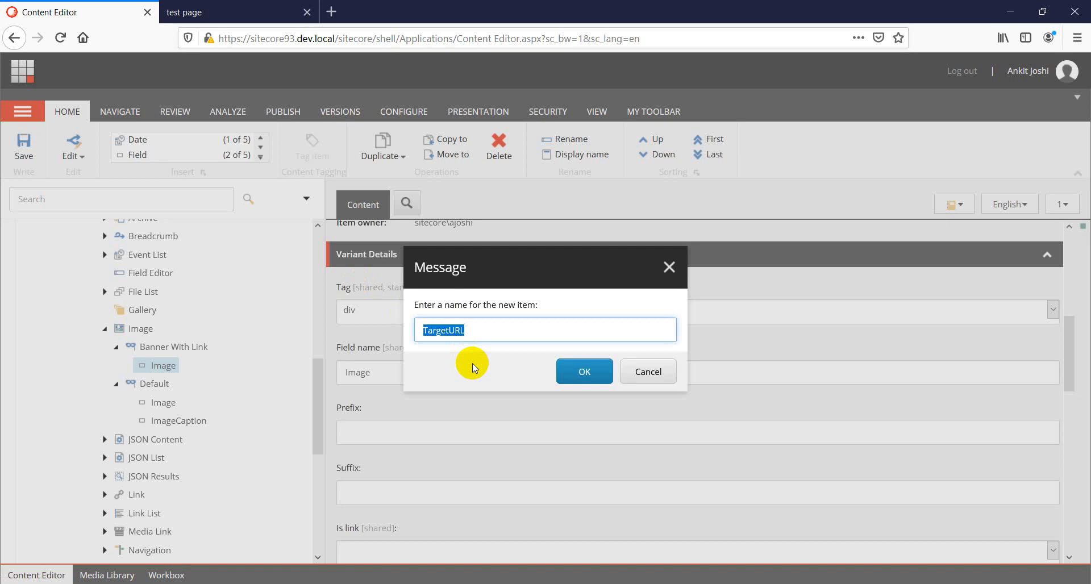
pyautogui.click(589, 372)
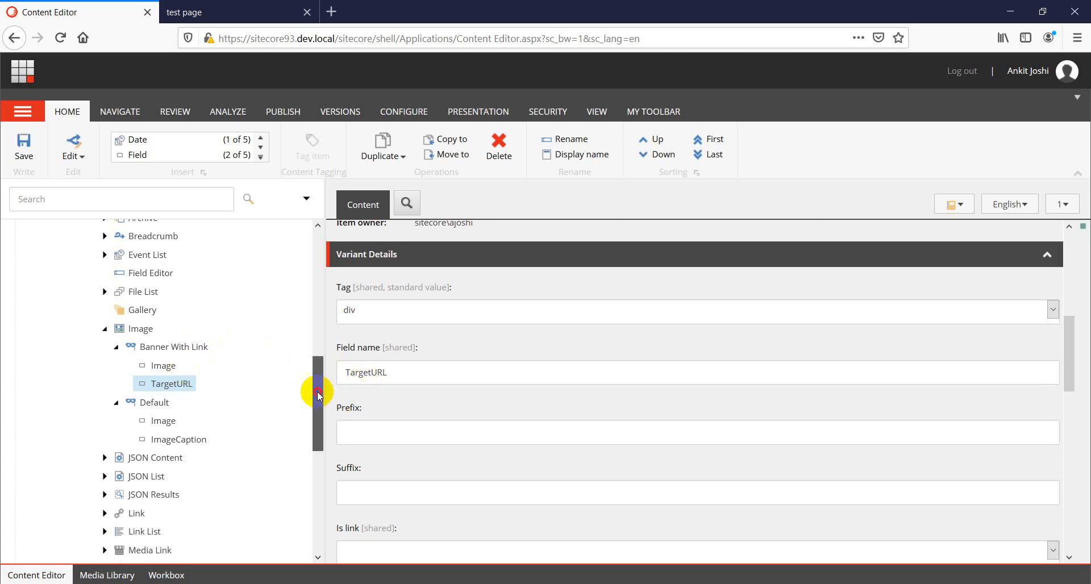
# Open the Image 1 data source under ClubZone > Home > test page > Data and examine its Image and URL fields.
pyautogui.moveTo(318, 395); pyautogui.dragTo(312, 273)
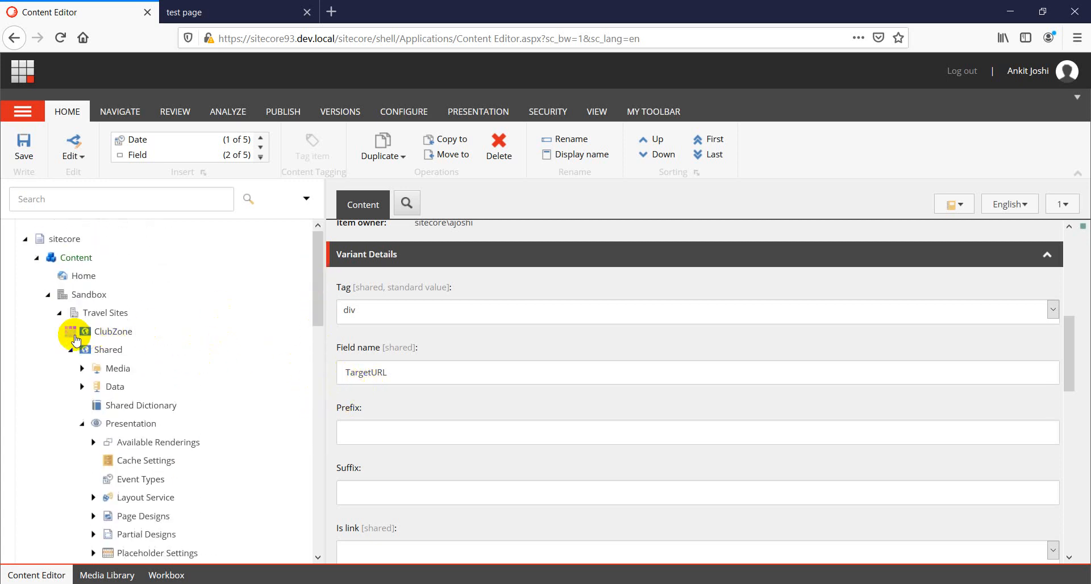
pyautogui.click(72, 332)
pyautogui.click(81, 349)
pyautogui.scroll(-3, 108, 426)
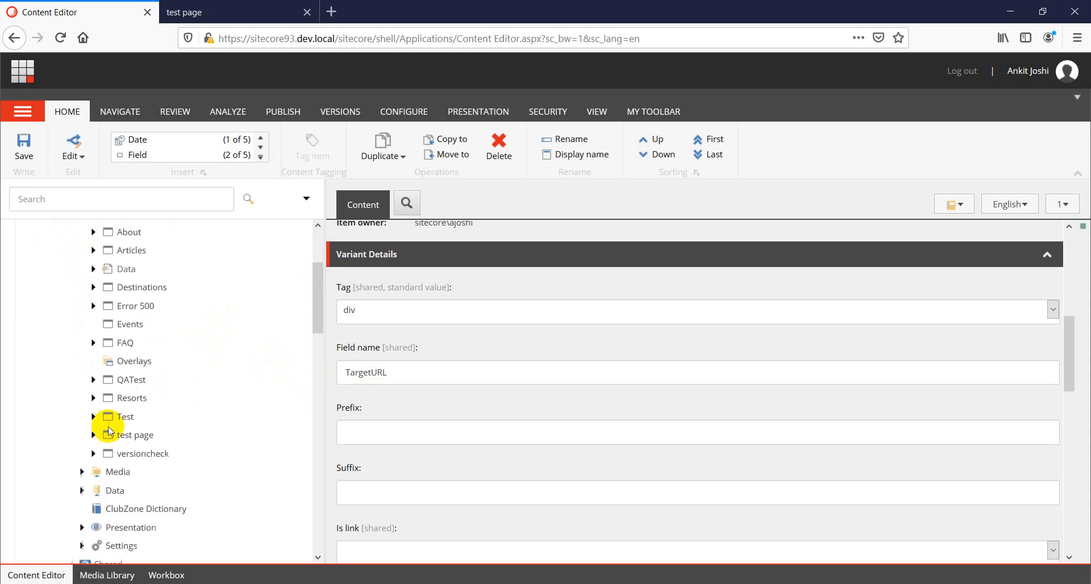
pyautogui.click(93, 435)
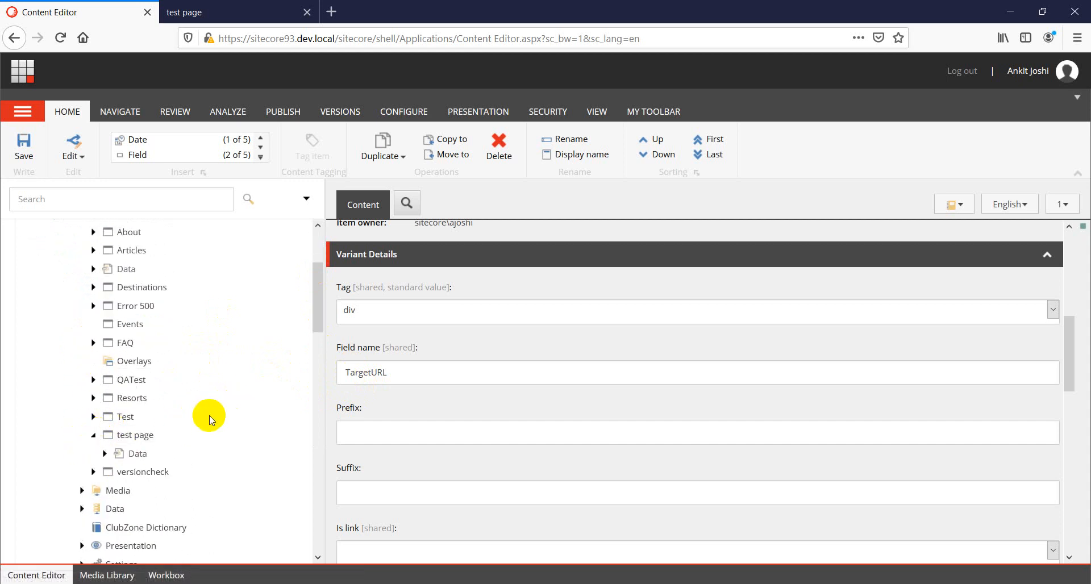
pyautogui.click(104, 454)
pyautogui.scroll(-2, 206, 433)
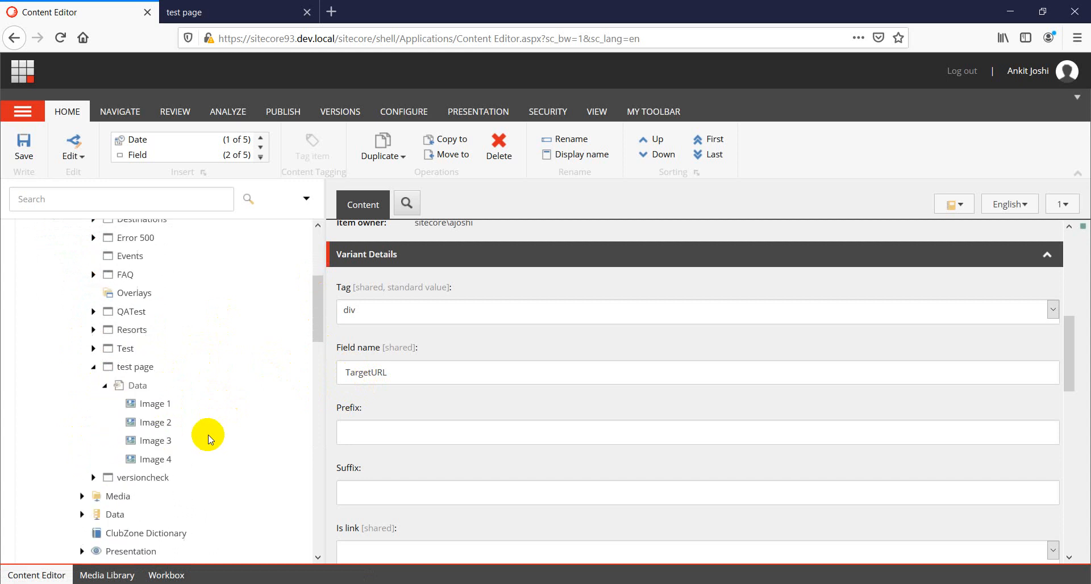
pyautogui.click(153, 409)
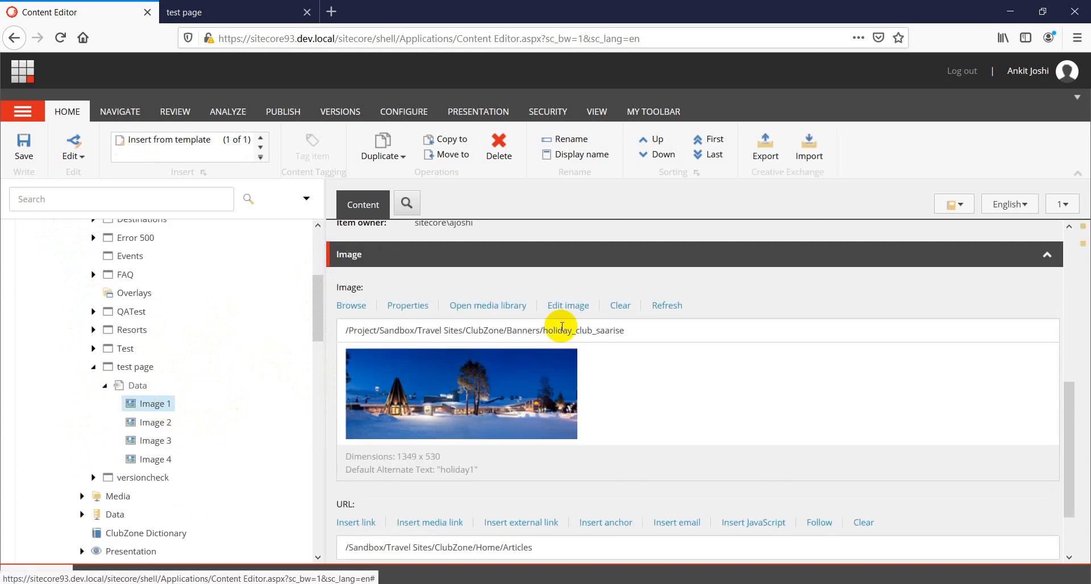
pyautogui.scroll(2, 591, 336)
pyautogui.scroll(-1, 682, 352)
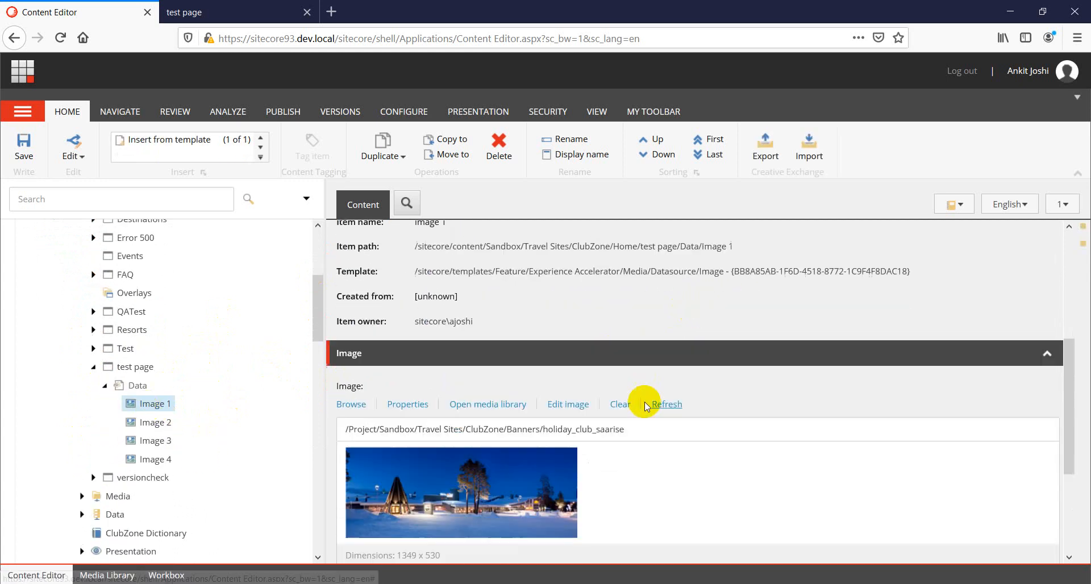
pyautogui.moveTo(347, 356); pyautogui.dragTo(358, 359)
pyautogui.scroll(-2, 358, 362)
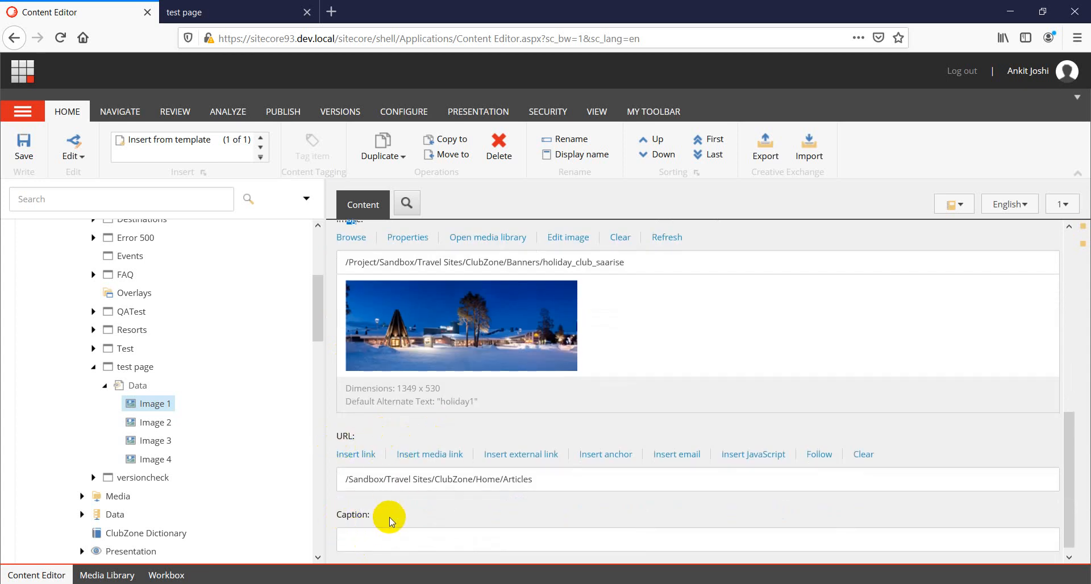
pyautogui.scroll(2, 397, 398)
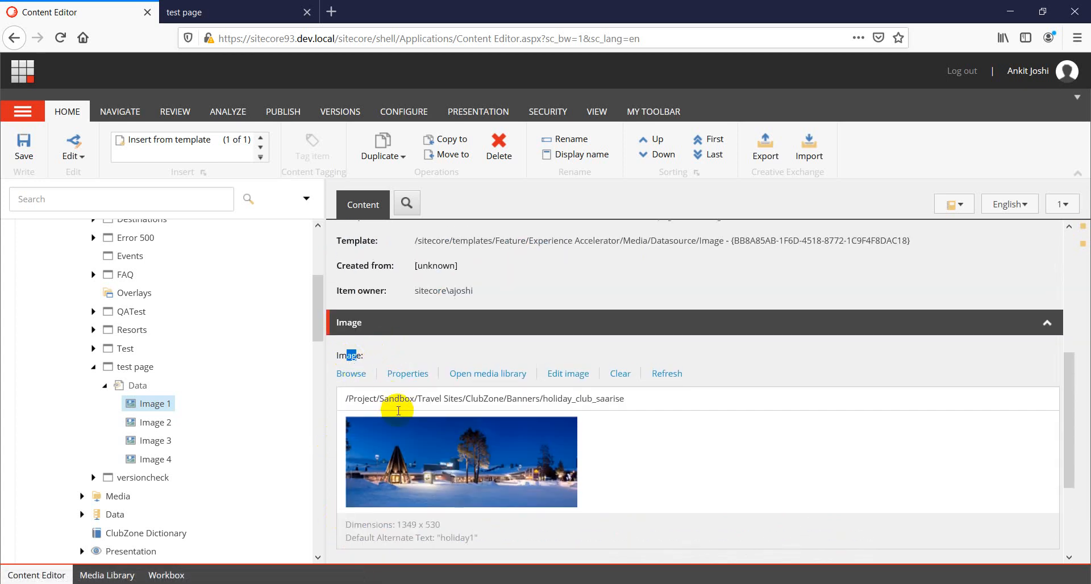
pyautogui.scroll(-2, 398, 431)
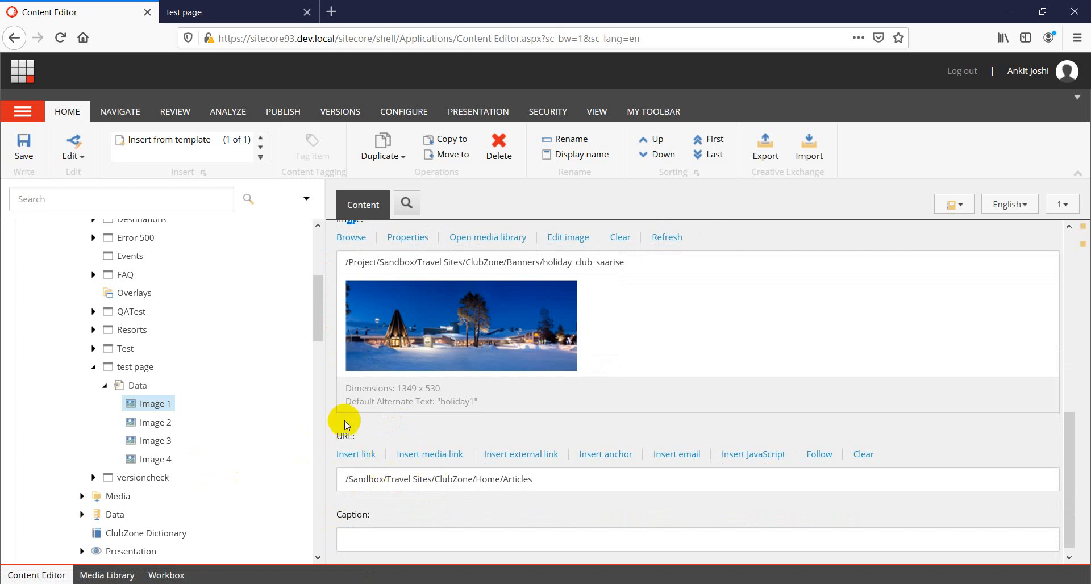
pyautogui.scroll(4, 353, 455)
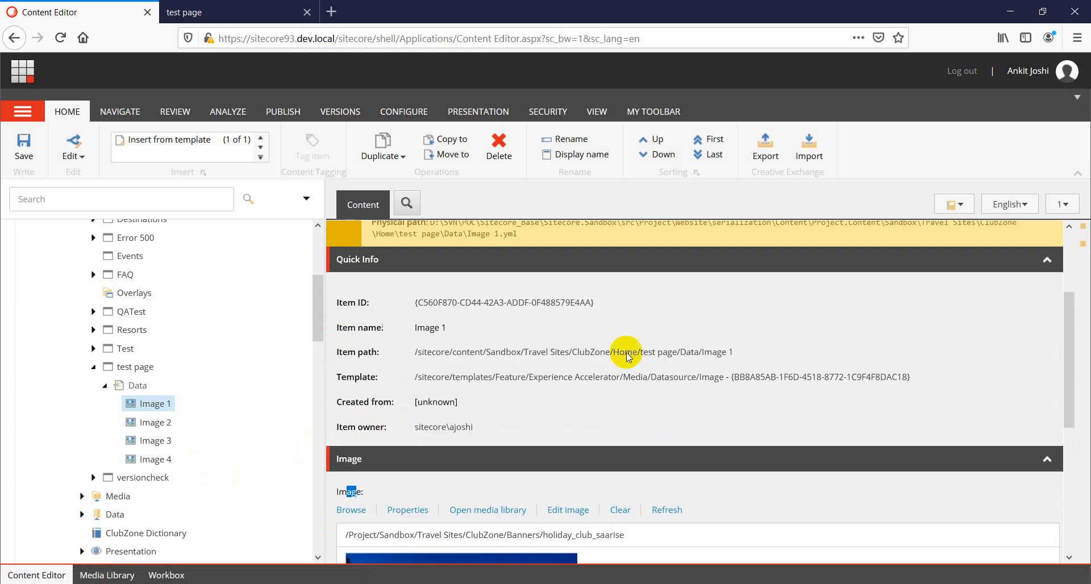
# Open the Image data source template in Template Manager to check its field names, then close it.
pyautogui.click(675, 378)
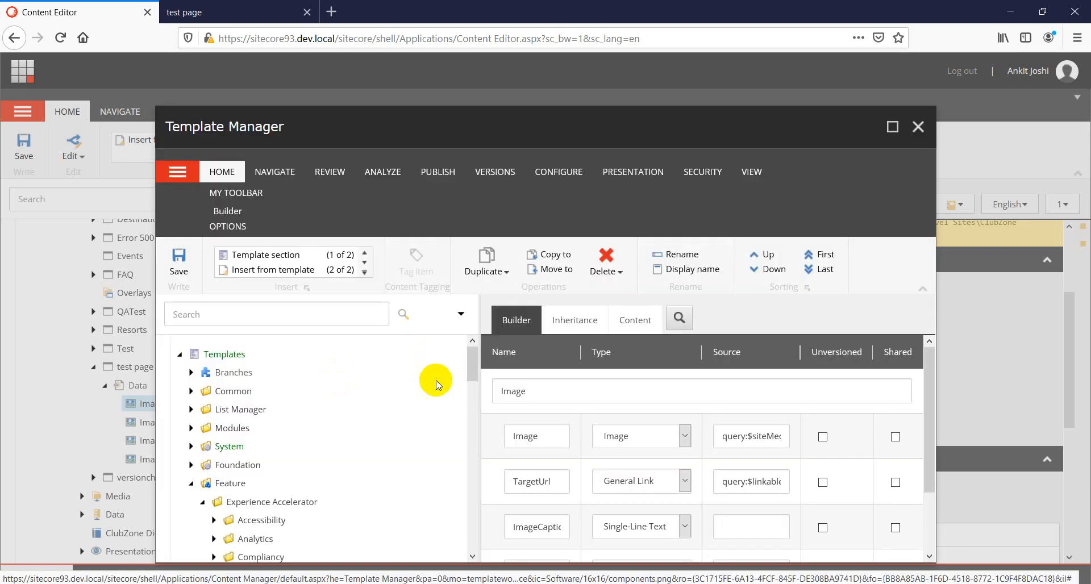
pyautogui.doubleClick(524, 437)
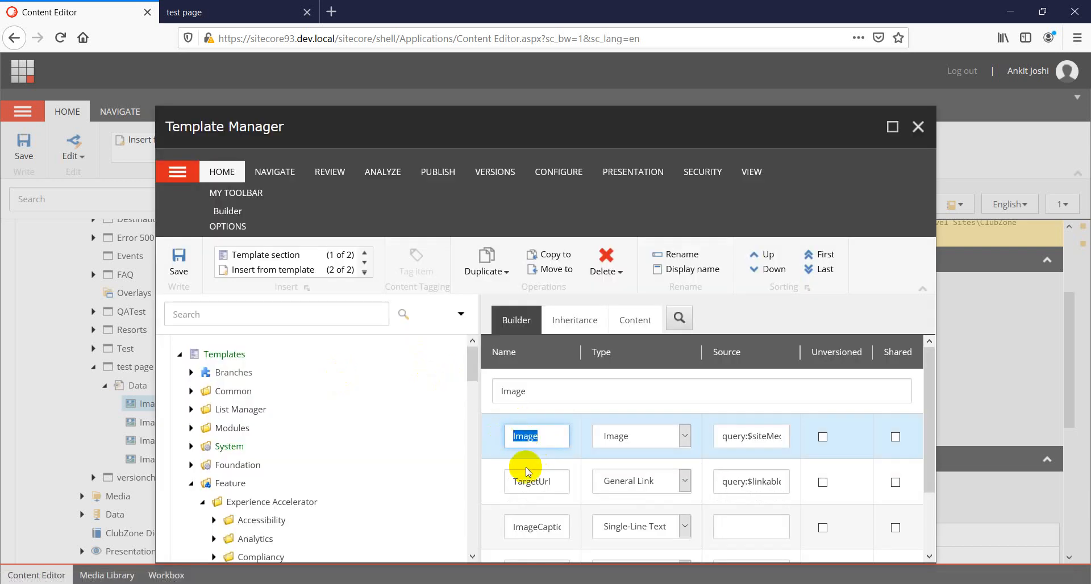
pyautogui.doubleClick(540, 482)
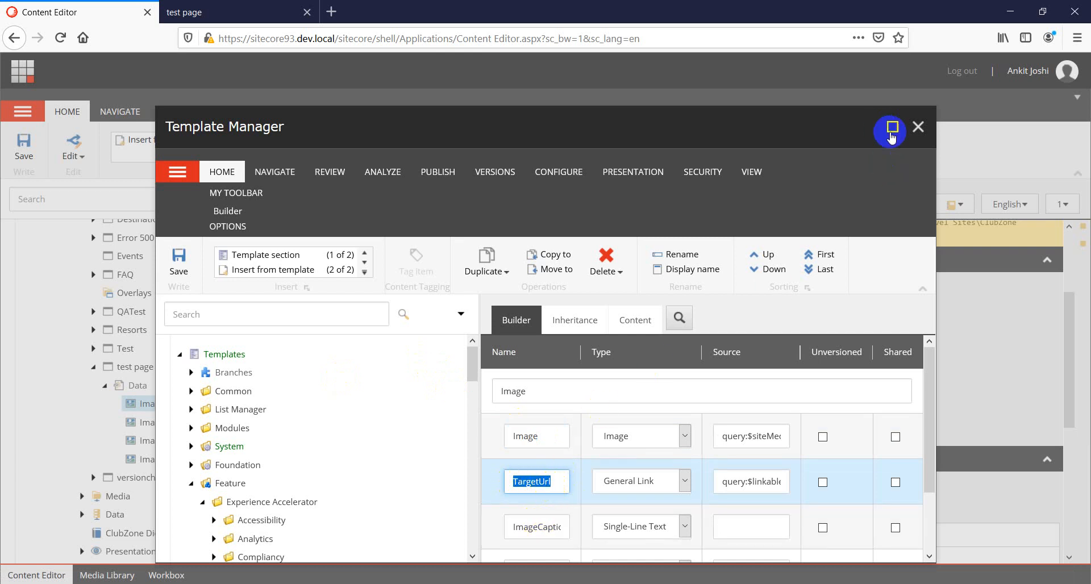
pyautogui.click(918, 126)
pyautogui.scroll(-5, 247, 442)
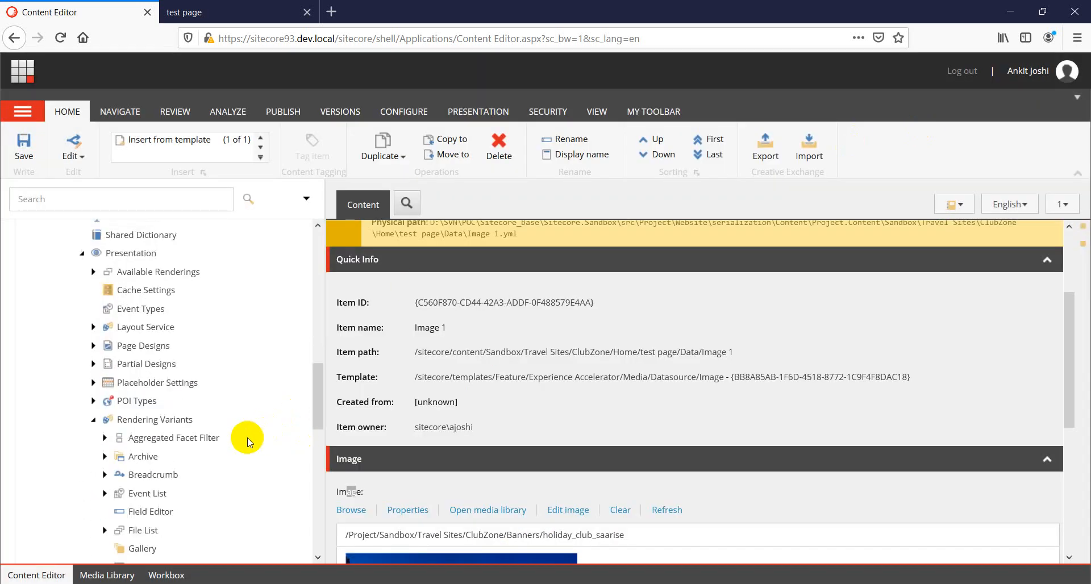
pyautogui.scroll(-3, 247, 442)
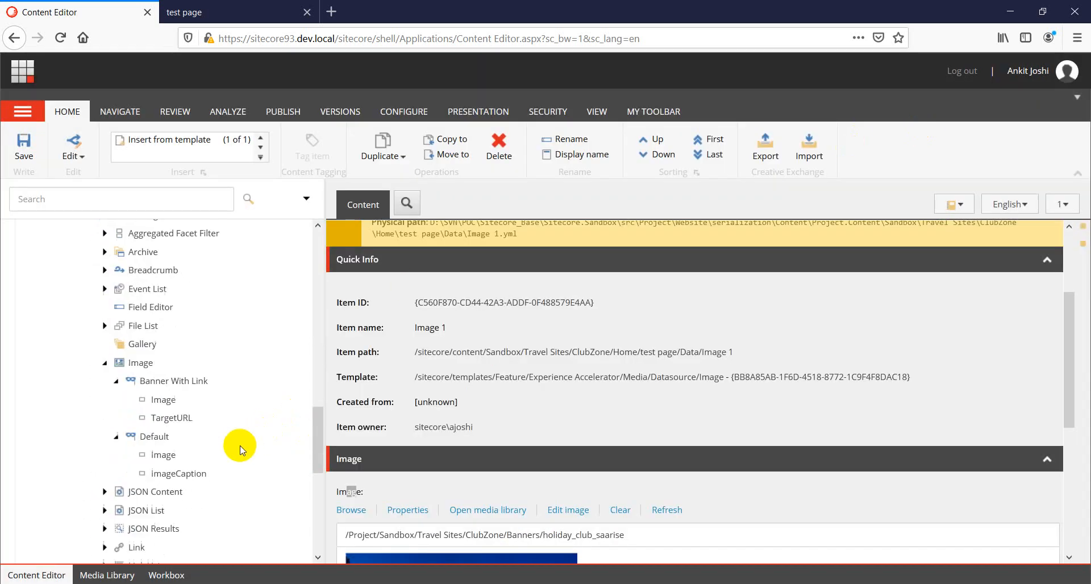
# Open the TargetURL variant field item, review its Field name value, and save it.
pyautogui.click(174, 420)
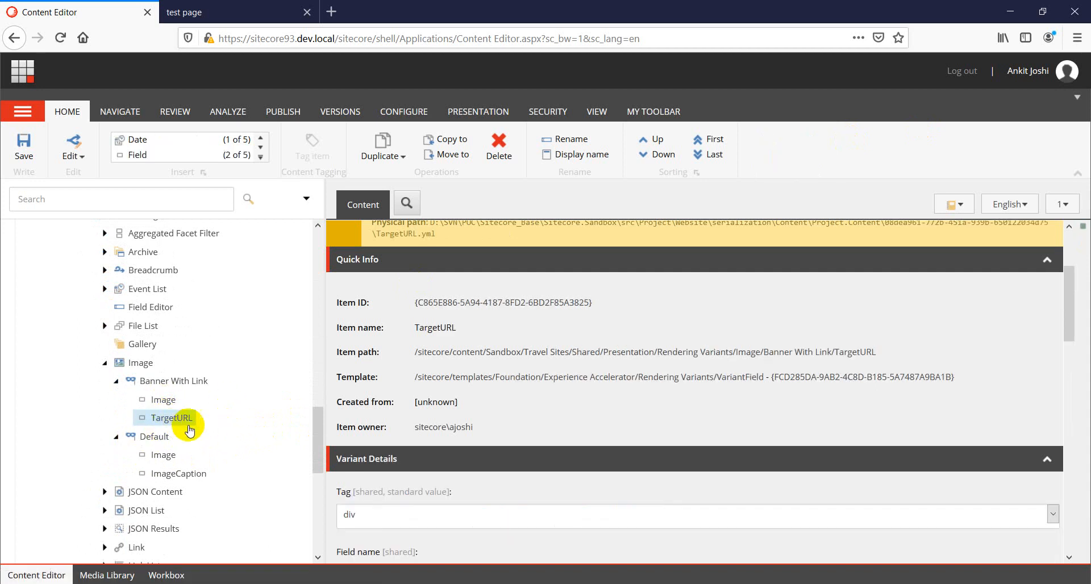
pyautogui.scroll(-3, 398, 512)
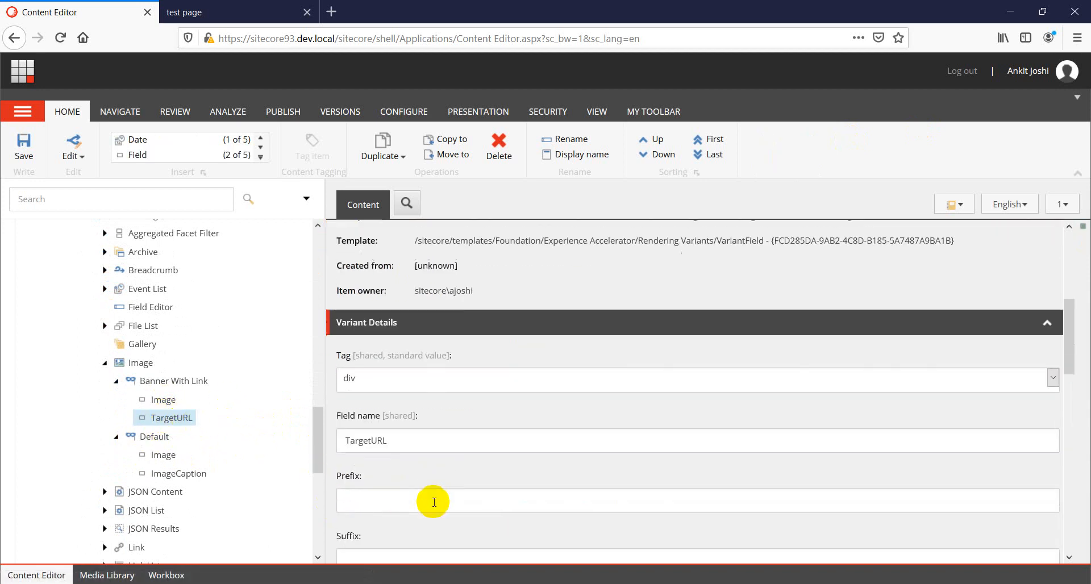
pyautogui.moveTo(389, 441); pyautogui.dragTo(347, 443)
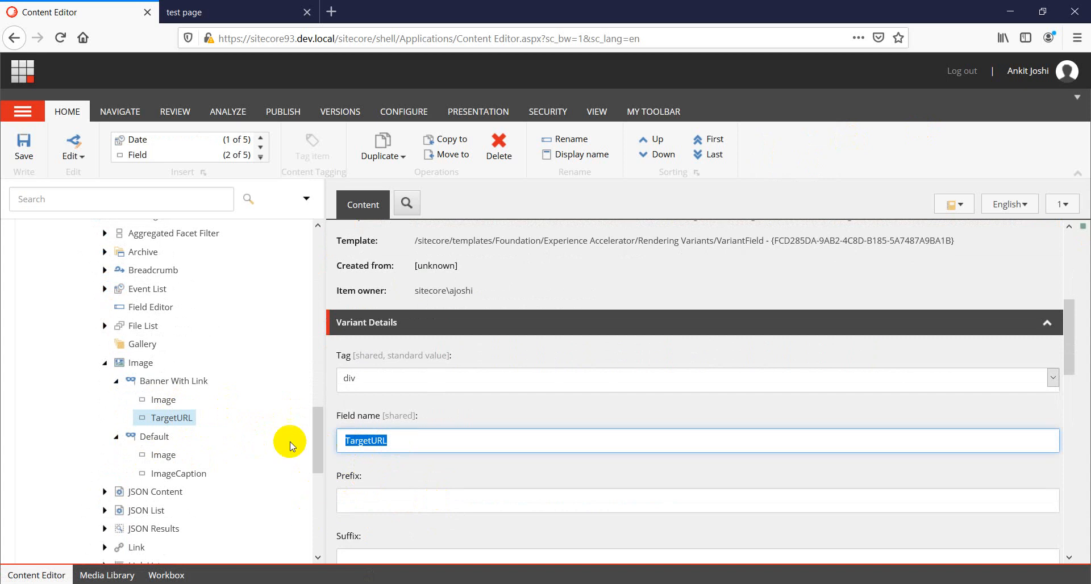
pyautogui.click(23, 158)
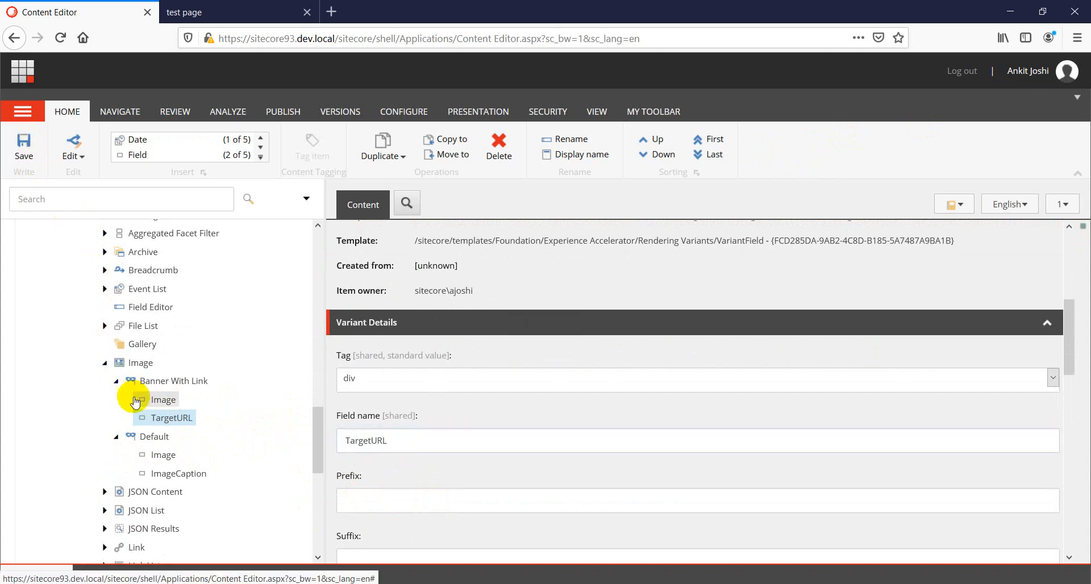
# Switch to the test page tab and reload it in Experience Editor.
pyautogui.click(242, 15)
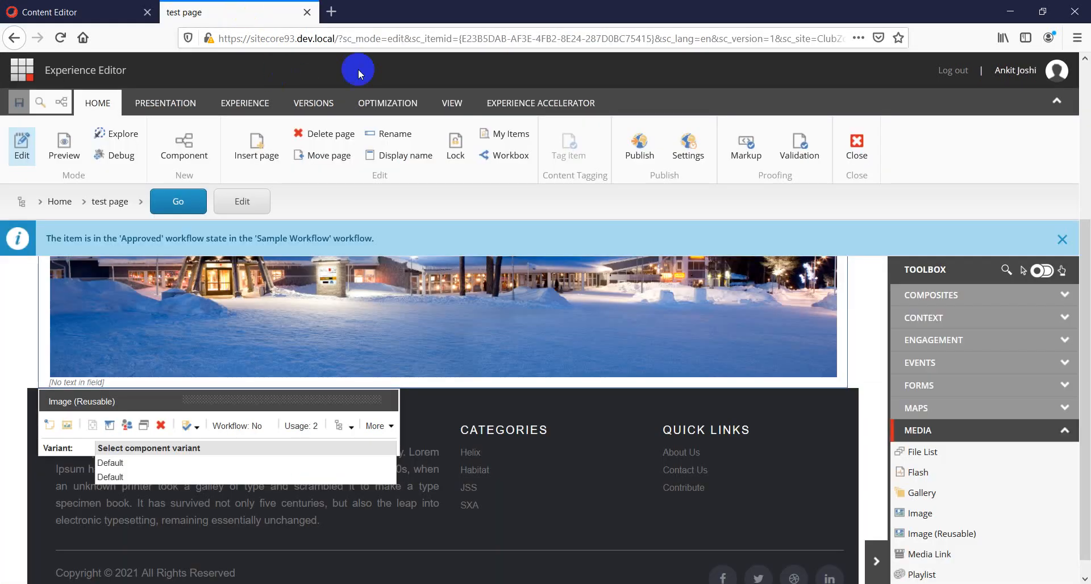
pyautogui.click(362, 40)
pyautogui.press('Return')
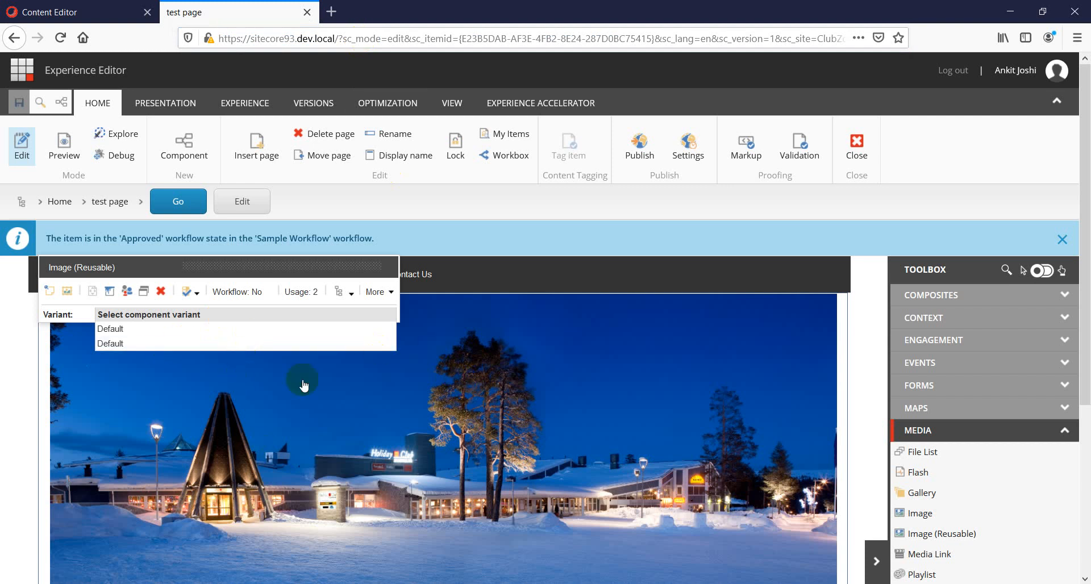
pyautogui.click(307, 344)
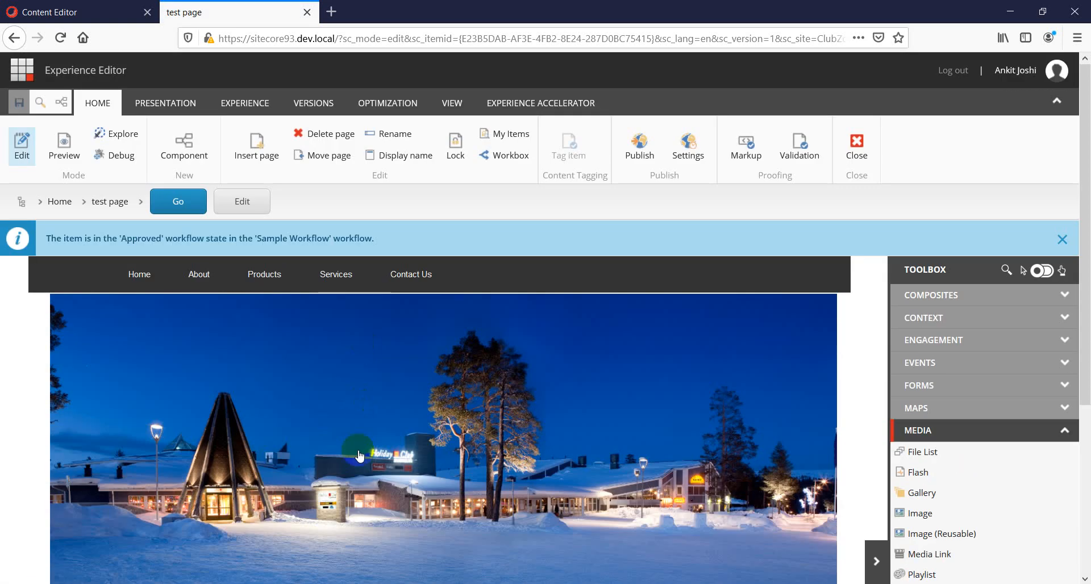
pyautogui.scroll(-2, 588, 423)
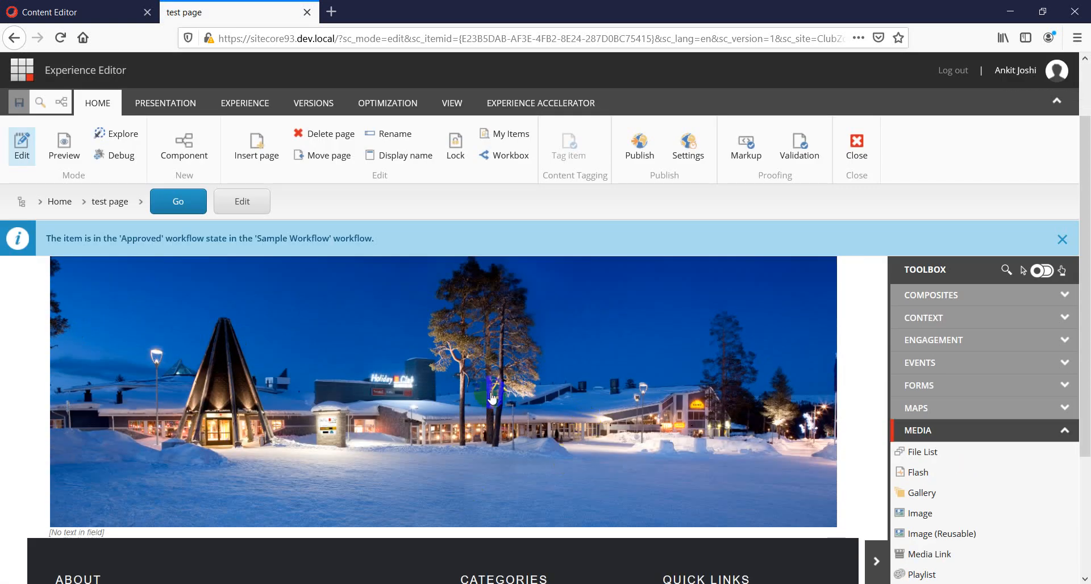
pyautogui.click(491, 394)
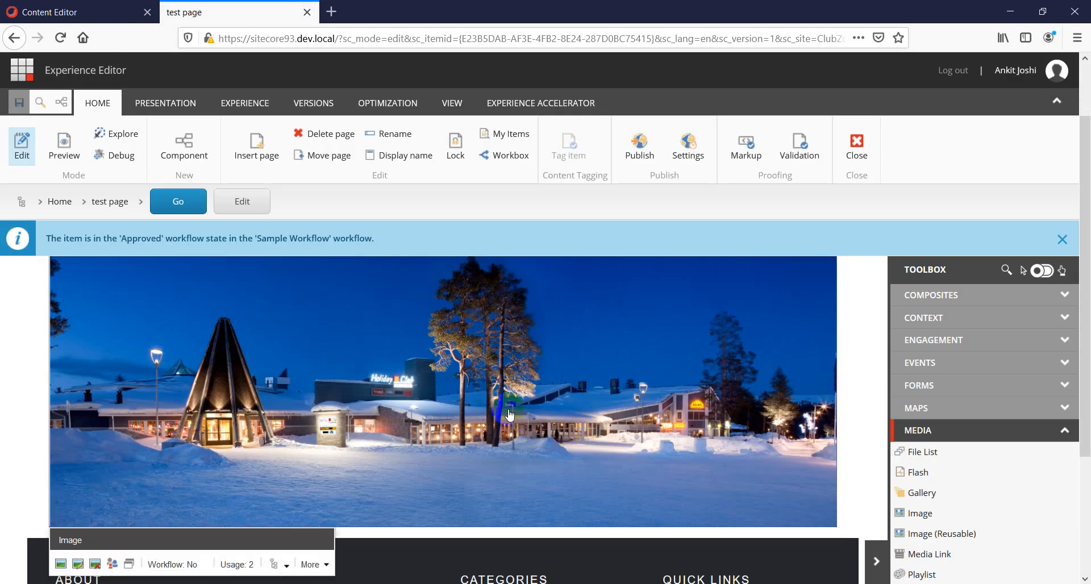
pyautogui.click(284, 566)
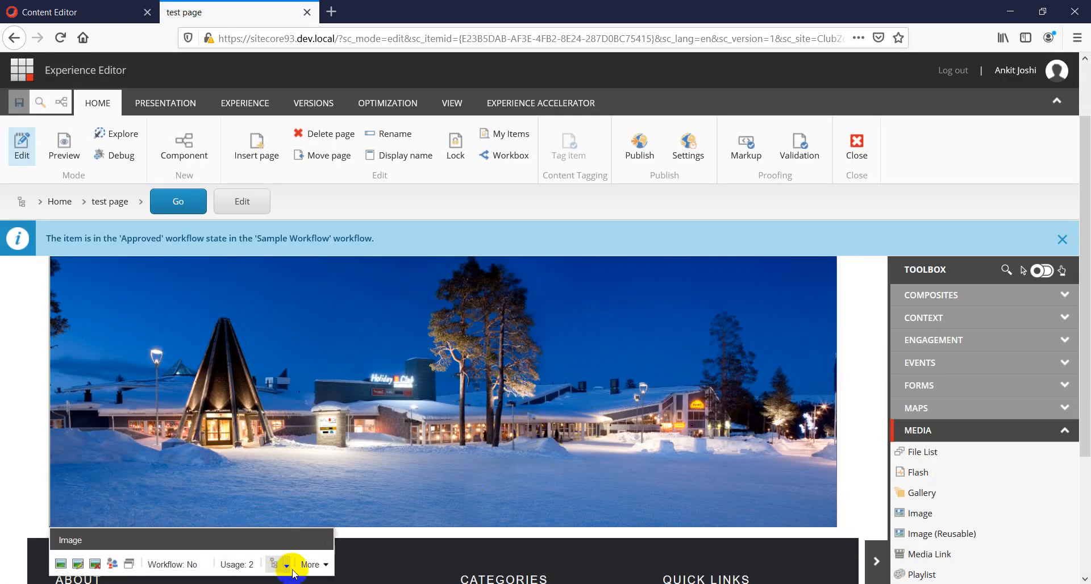
pyautogui.scroll(-3, 341, 495)
pyautogui.click(287, 415)
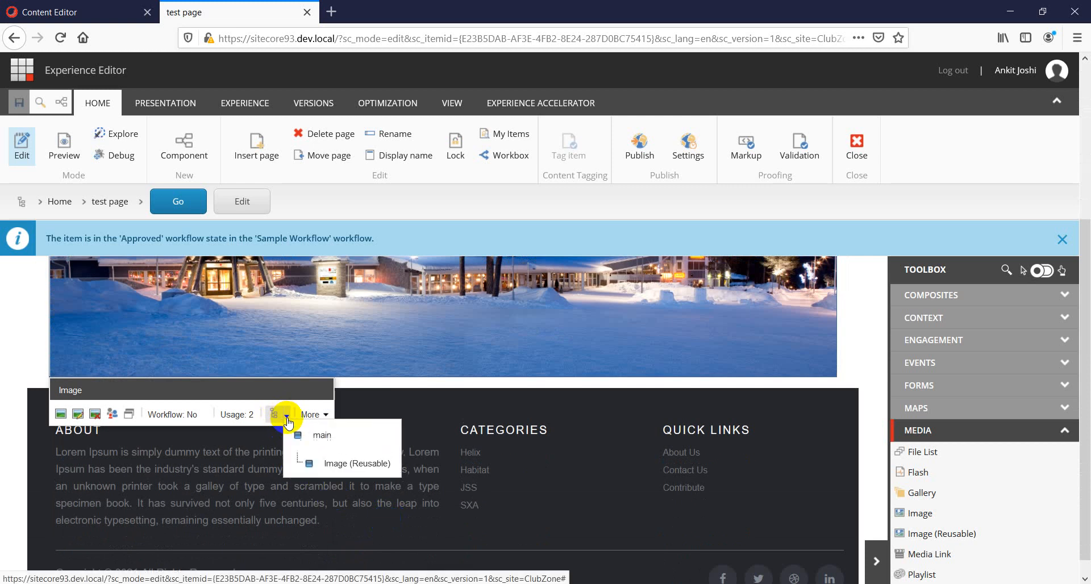
pyautogui.click(325, 463)
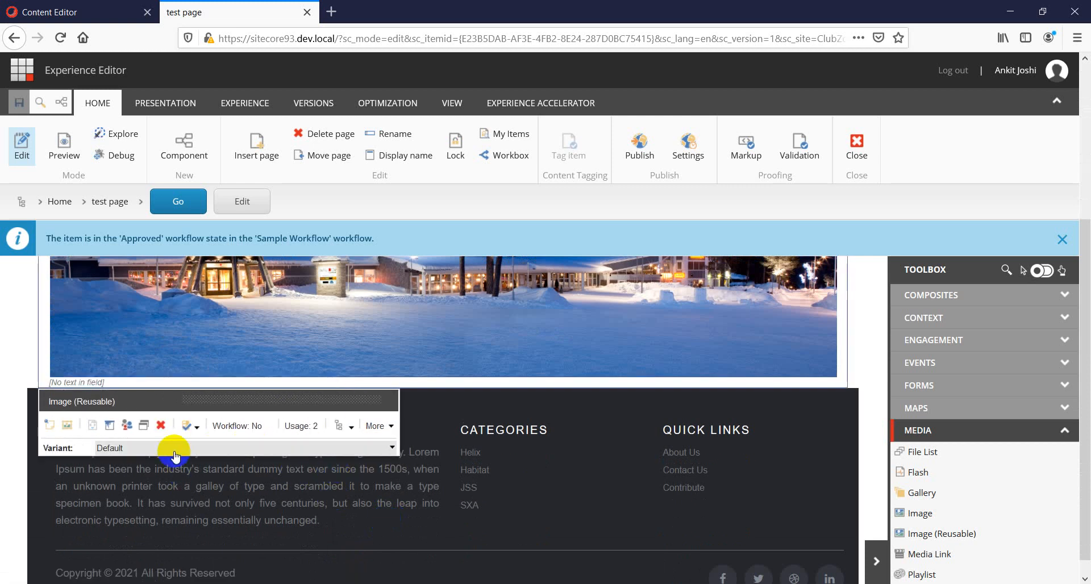
pyautogui.click(173, 449)
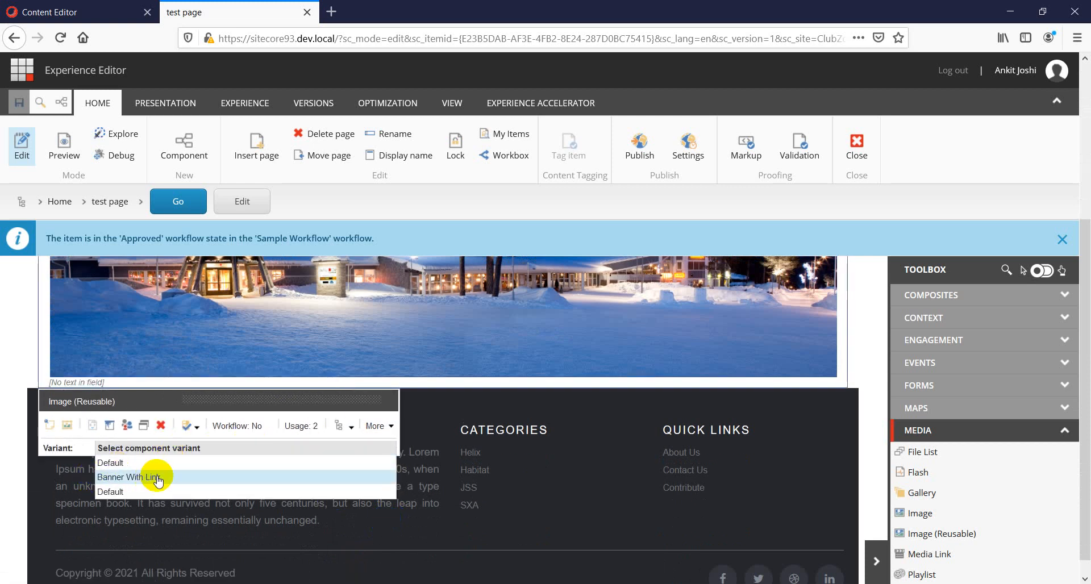
pyautogui.click(14, 374)
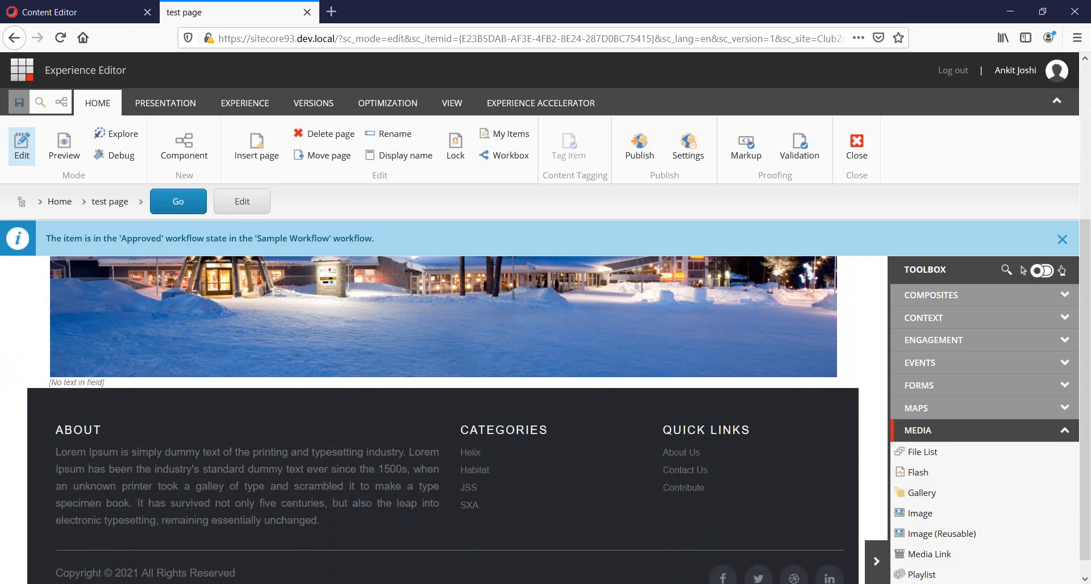
# Switch to the published test page in Chrome and return to Experience Editor.
pyautogui.hotkey('alt', 'Tab')
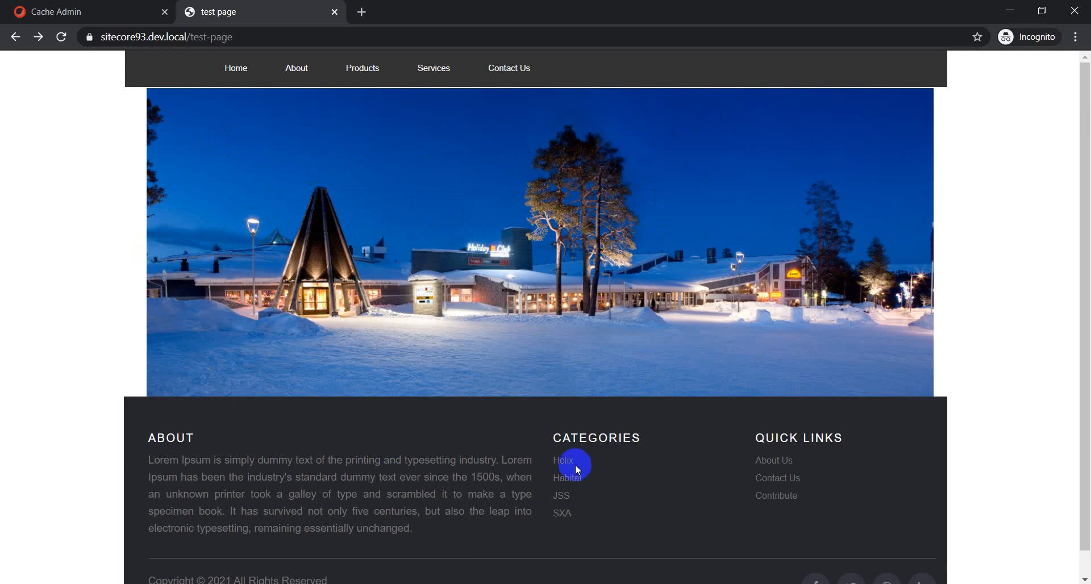
pyautogui.click(763, 583)
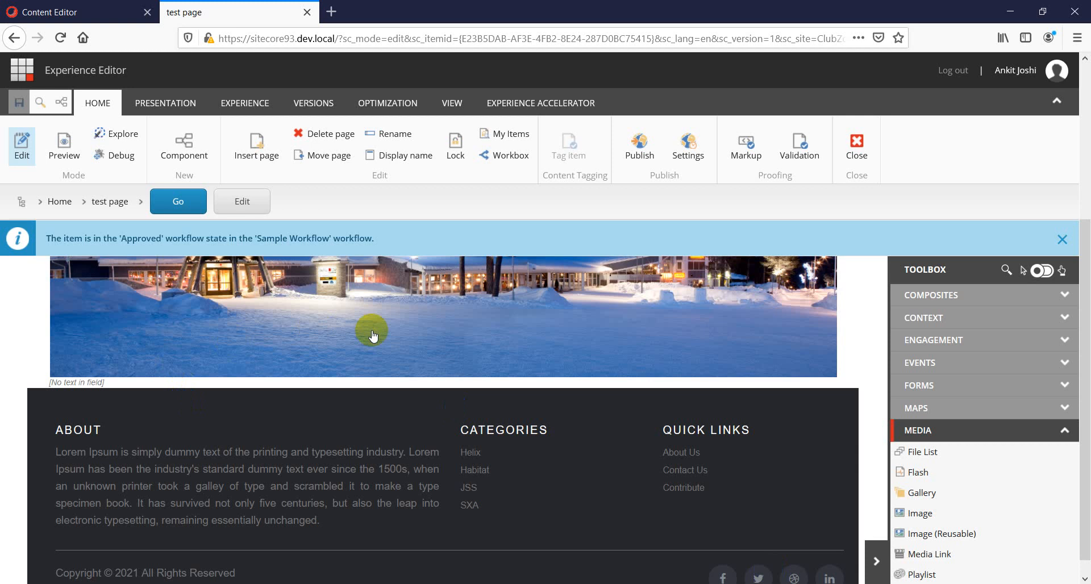
# Select the Image (Reusable) component on the banner and switch its variant to Banner With Link.
pyautogui.click(429, 336)
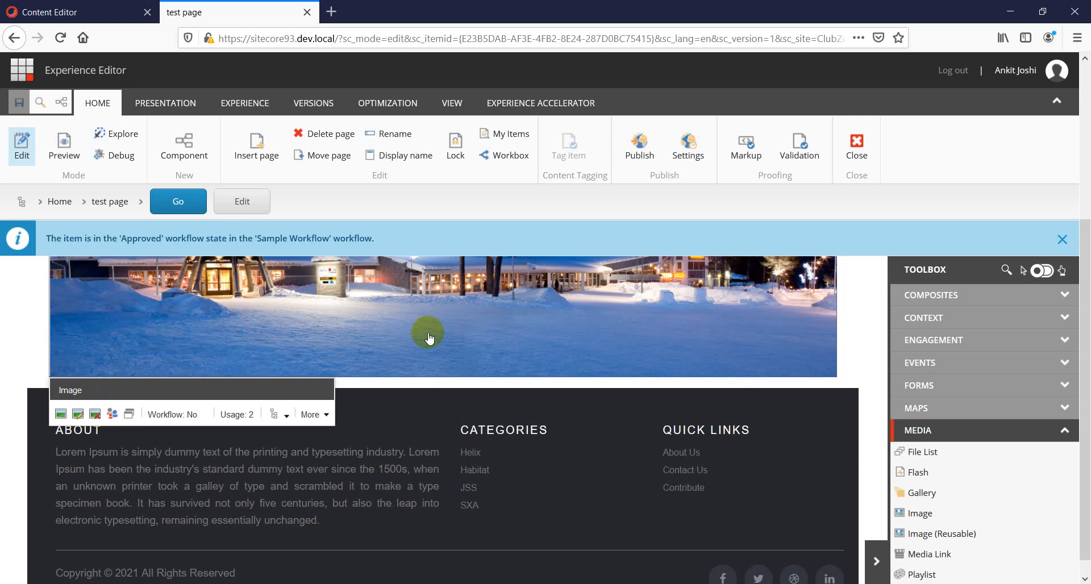
pyautogui.click(284, 424)
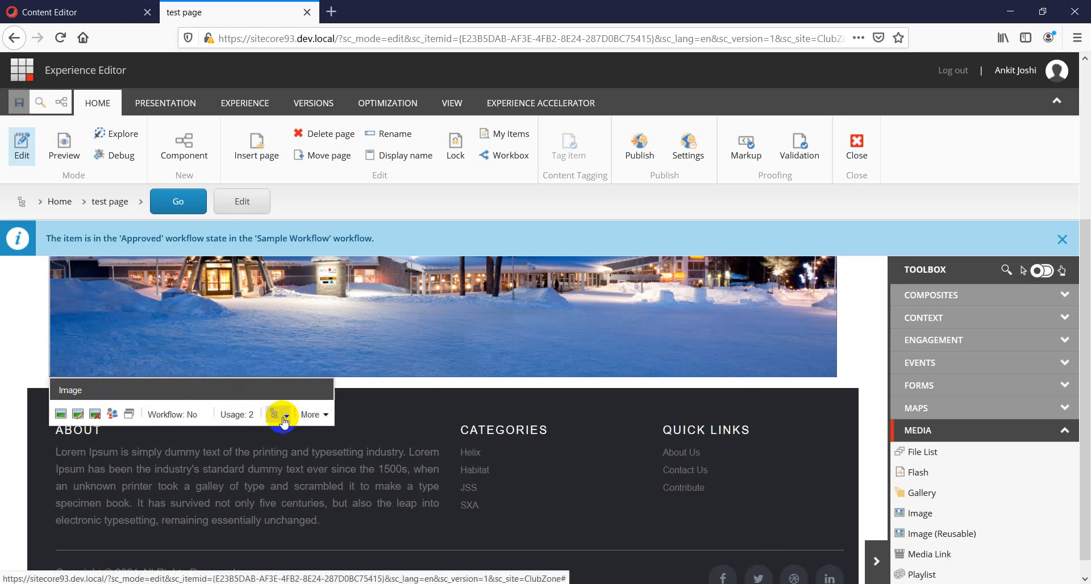
pyautogui.click(287, 423)
pyautogui.click(314, 455)
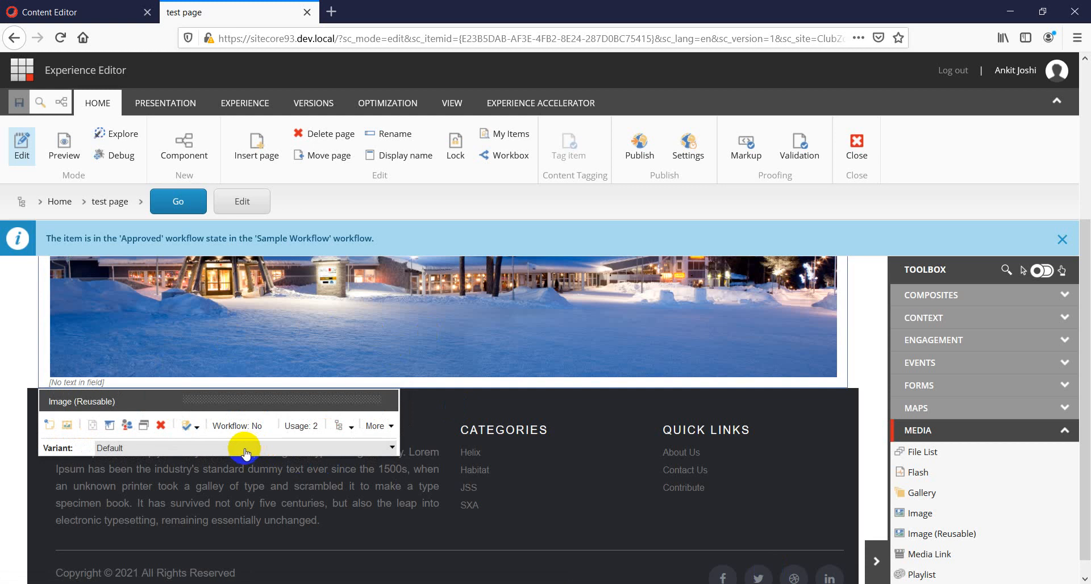
pyautogui.click(227, 453)
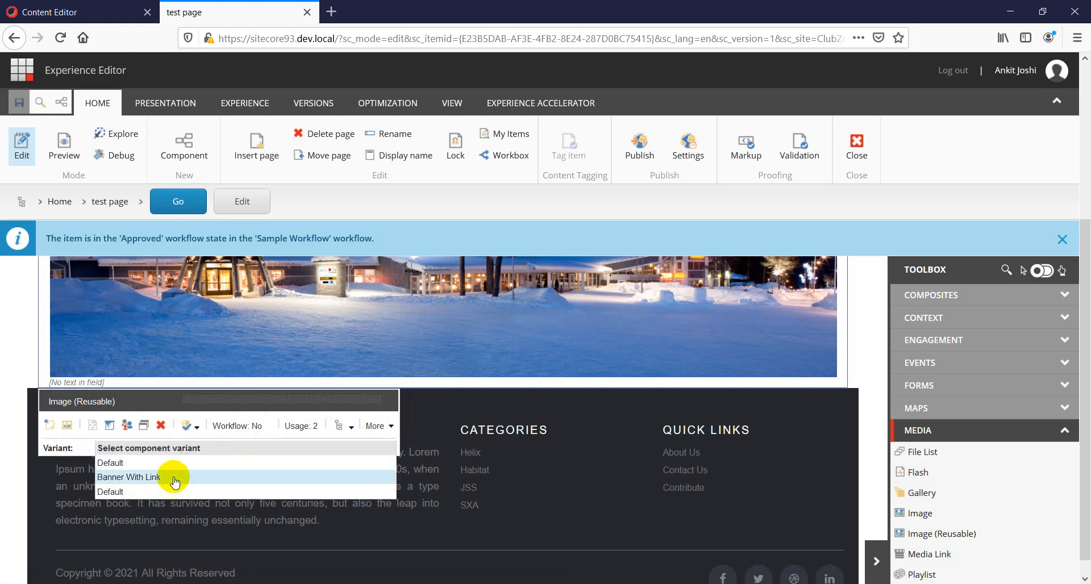
pyautogui.click(108, 478)
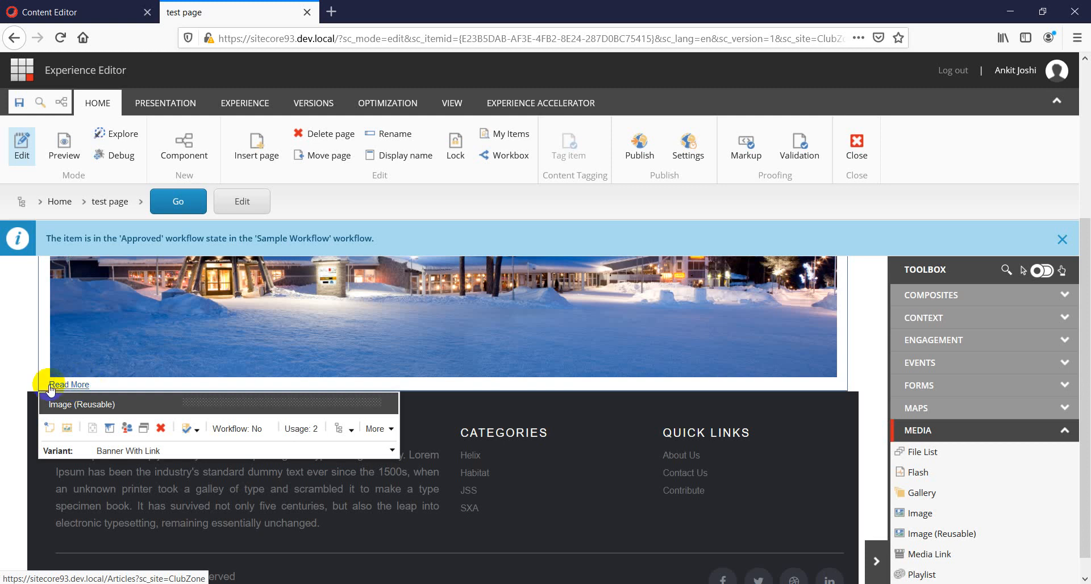
# Return to Content Editor and open the Image 1 data source item.
pyautogui.click(52, 12)
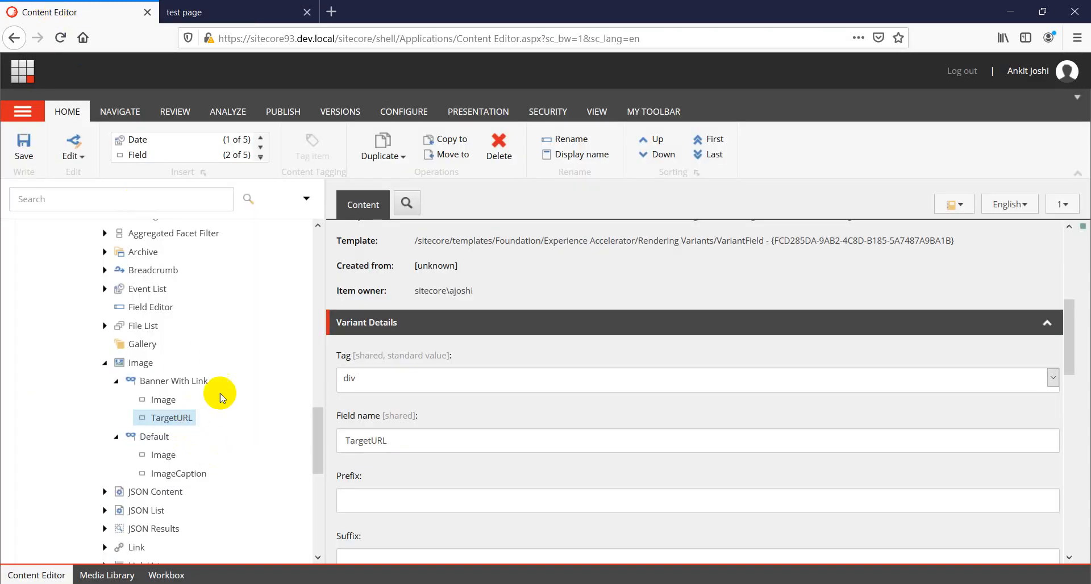
pyautogui.scroll(9, 220, 390)
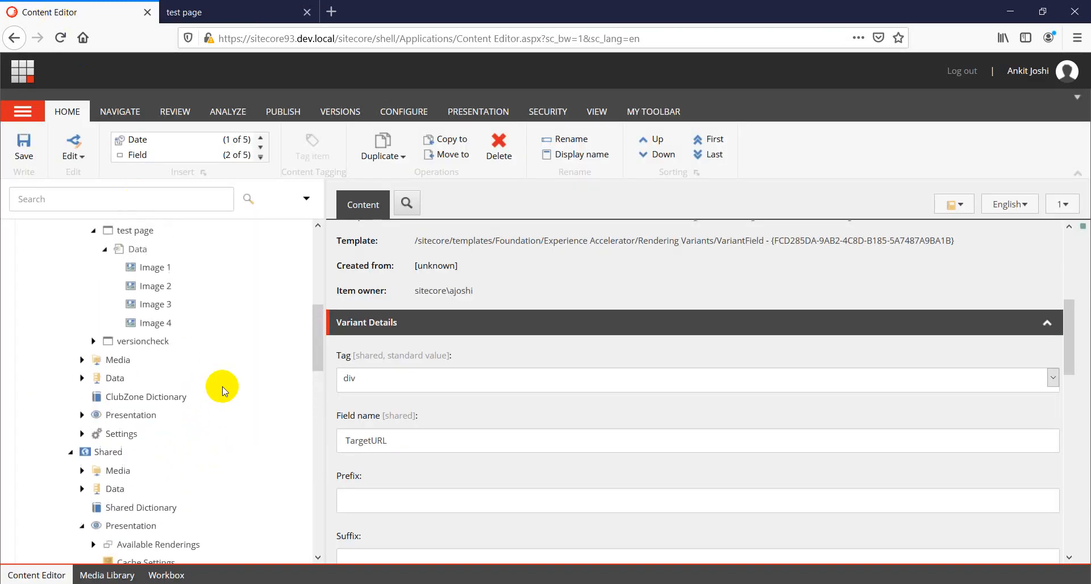
pyautogui.click(156, 269)
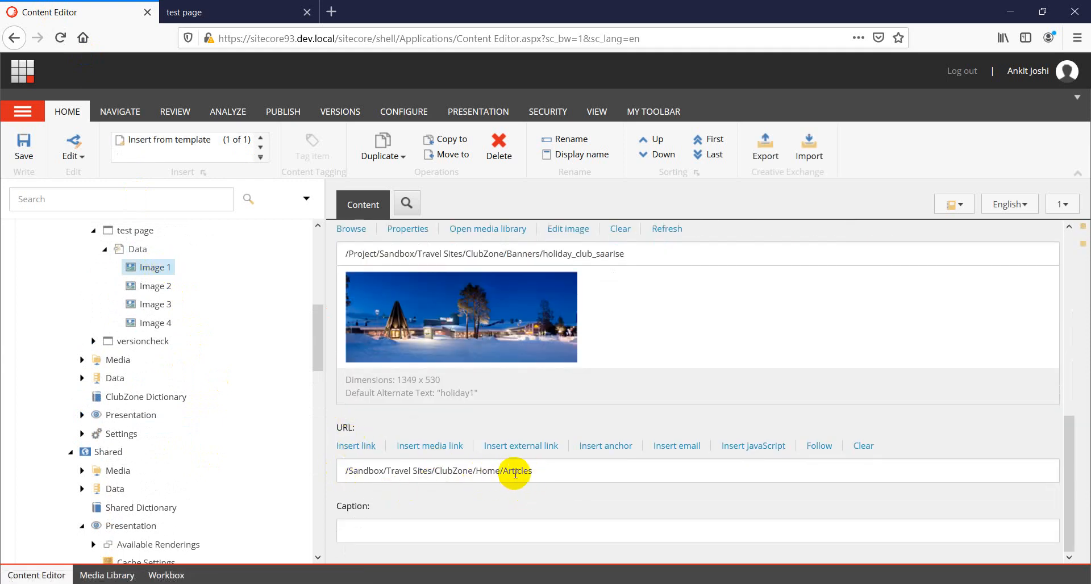
pyautogui.click(361, 447)
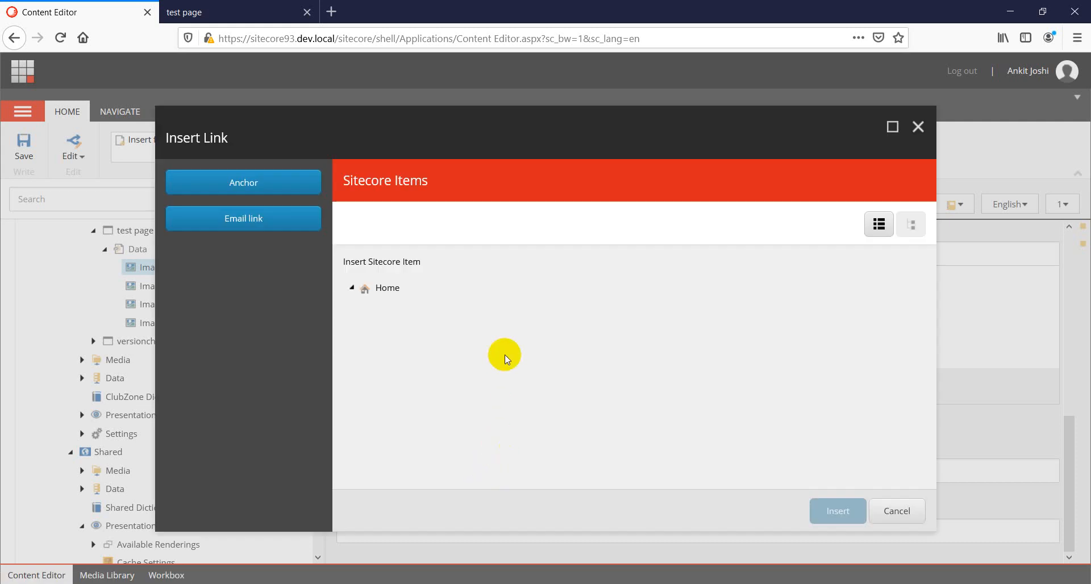
pyautogui.moveTo(717, 333); pyautogui.dragTo(632, 335)
pyautogui.click(886, 512)
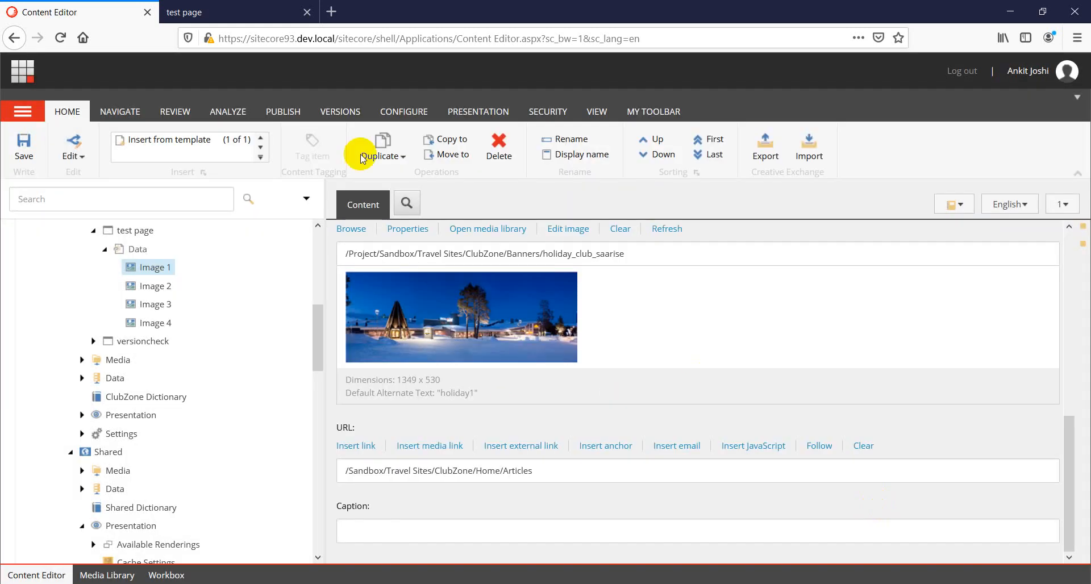
# Check the Read More link under the banner in Experience Editor, then reload the published test page in Chrome.
pyautogui.click(199, 14)
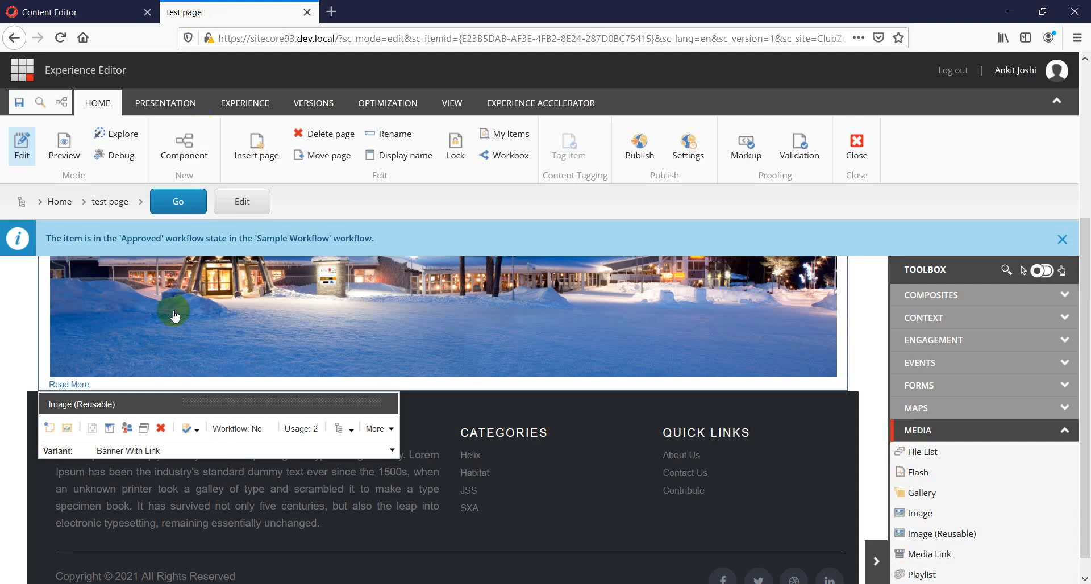
pyautogui.click(70, 385)
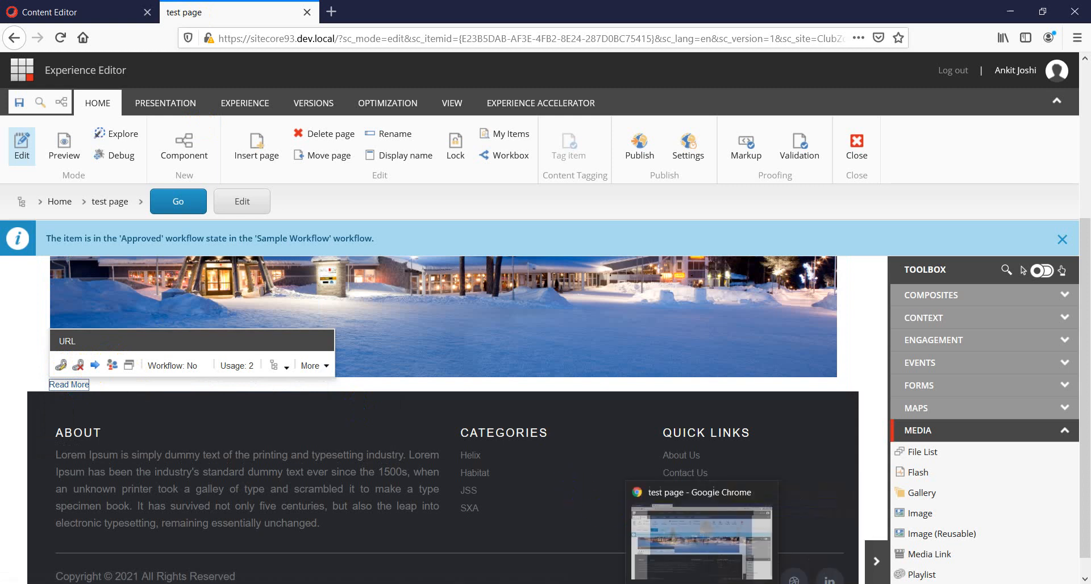
pyautogui.click(702, 583)
pyautogui.rightClick(82, 316)
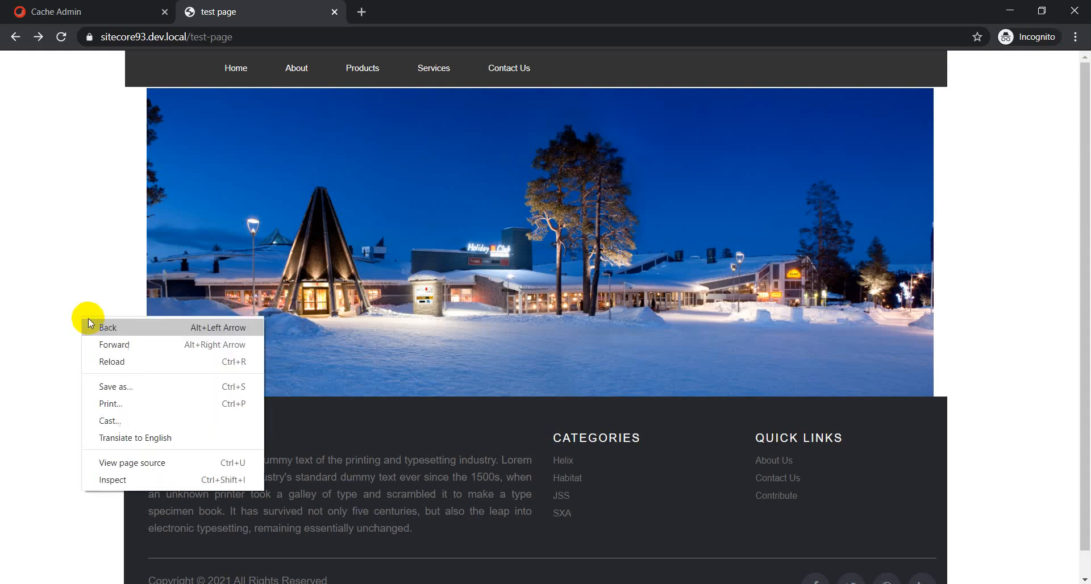
pyautogui.click(114, 361)
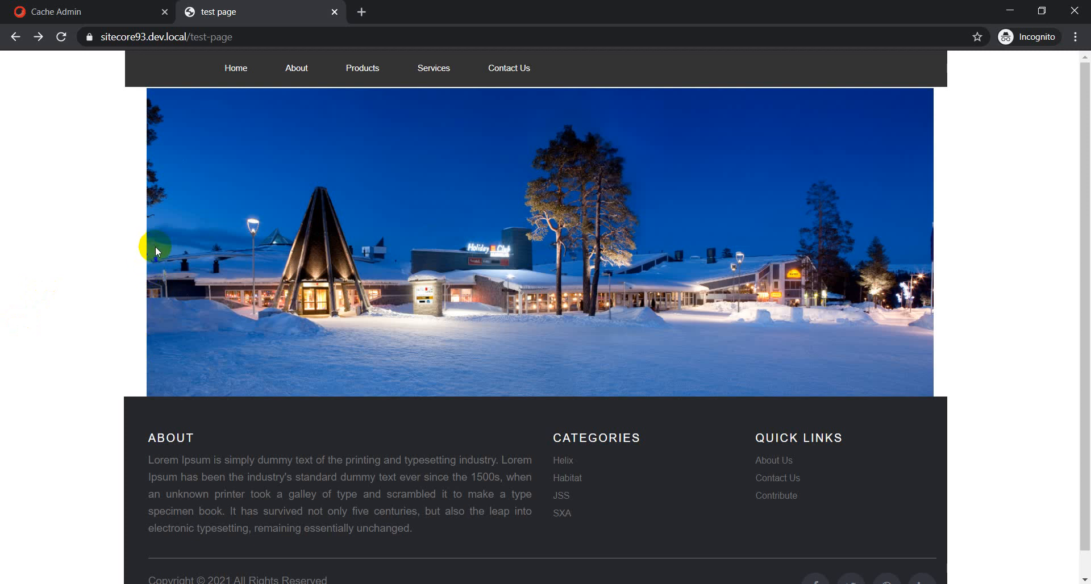
# Save the test page in Experience Editor.
pyautogui.hotkey('alt', 'Tab')
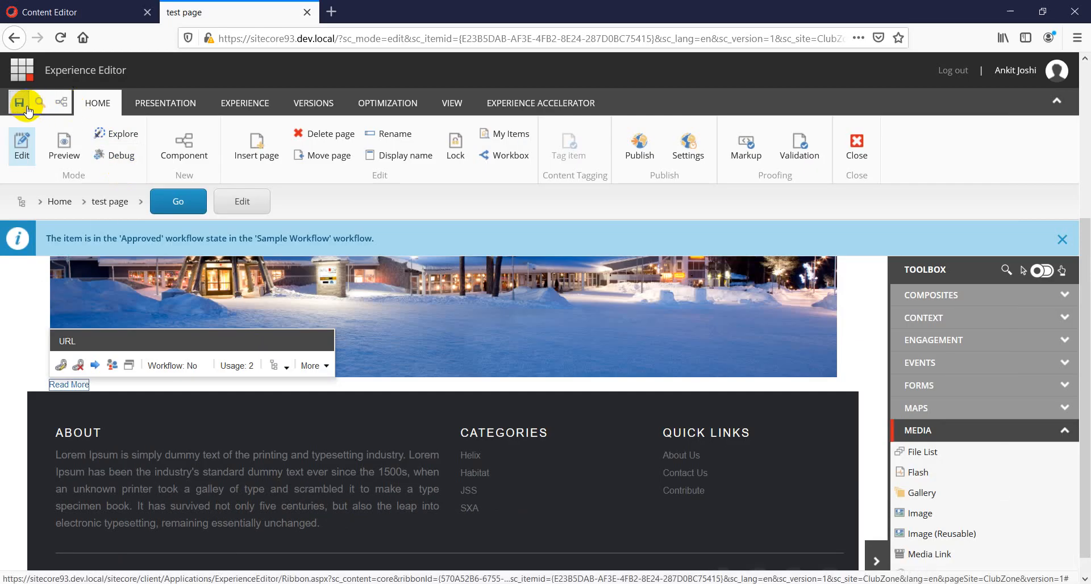
pyautogui.click(19, 106)
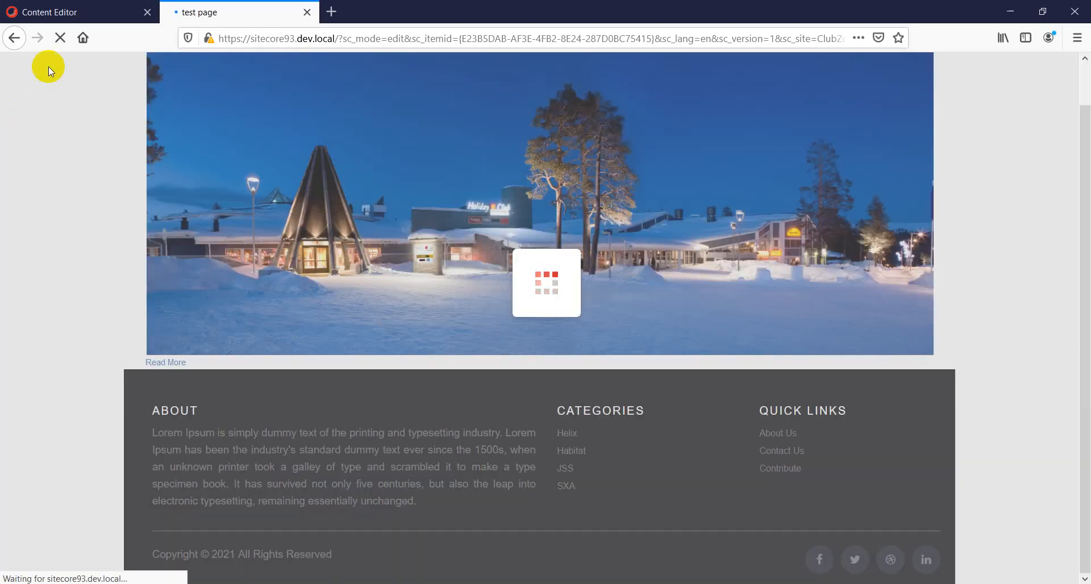
pyautogui.click(56, 14)
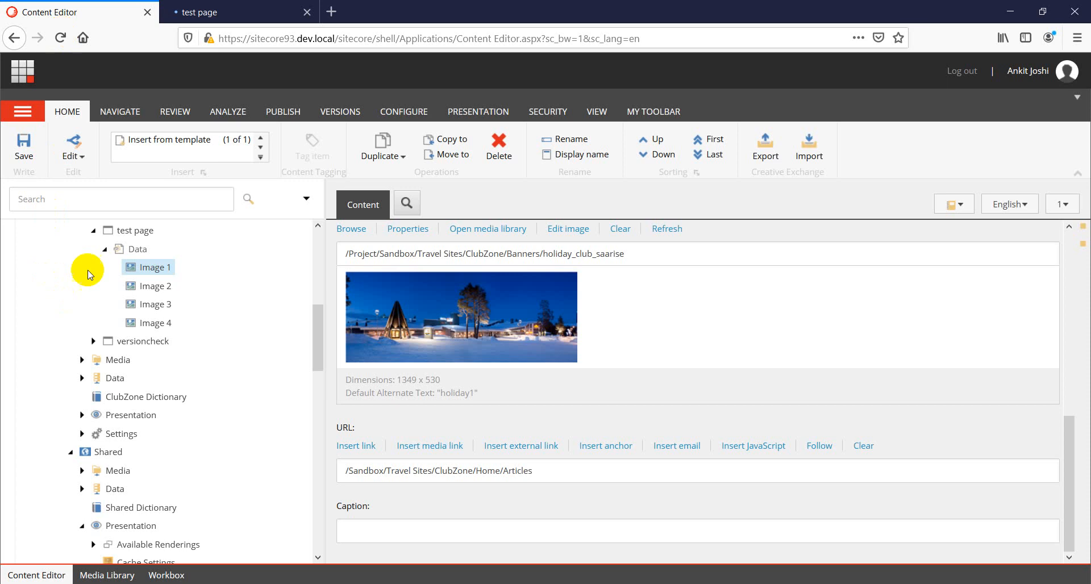
pyautogui.scroll(-7, 151, 389)
pyautogui.scroll(-2, 202, 392)
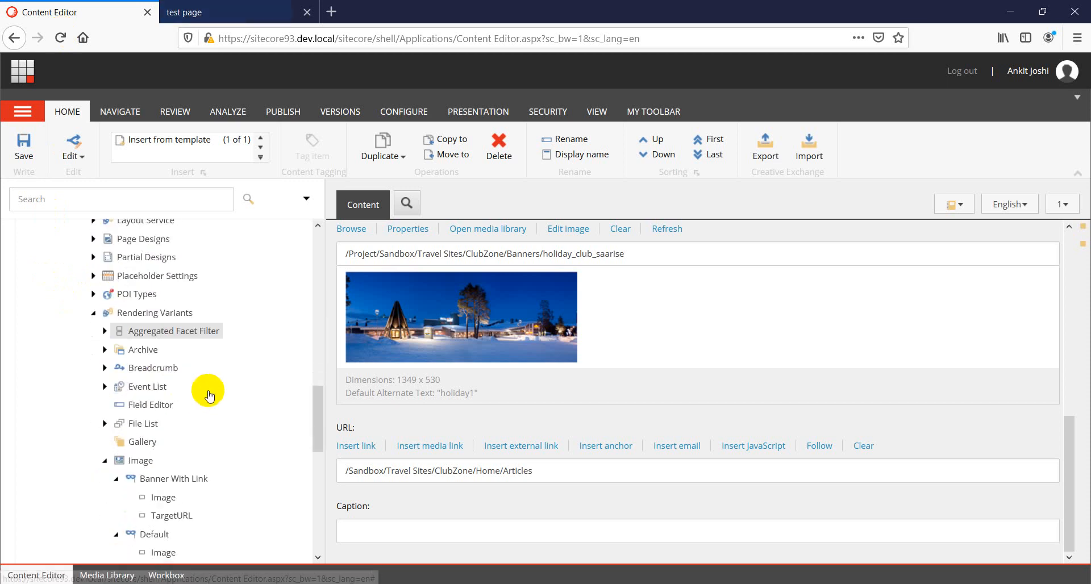
pyautogui.scroll(-1, 121, 439)
pyautogui.click(105, 363)
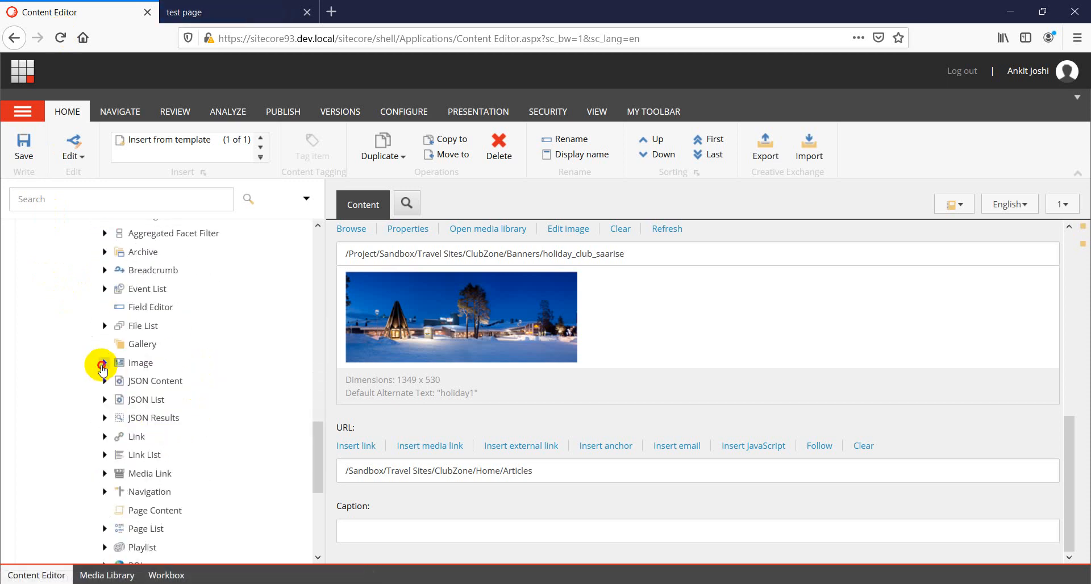
pyautogui.click(105, 363)
# Reload the published test page in Chrome to view the Banner With Link variant.
pyautogui.hotkey('alt', 'Tab')
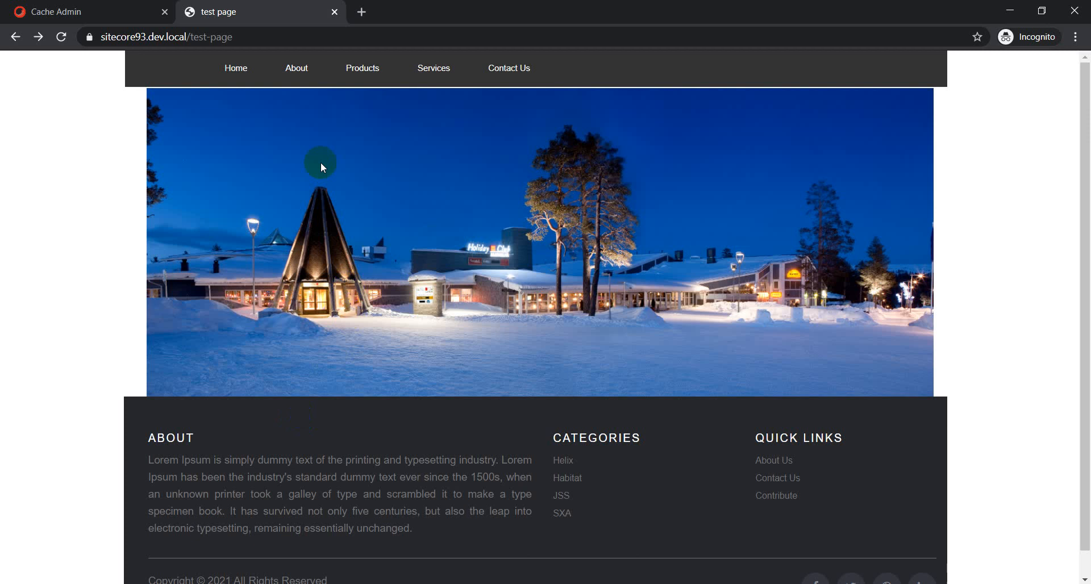
pyautogui.click(209, 38)
pyautogui.press('Return')
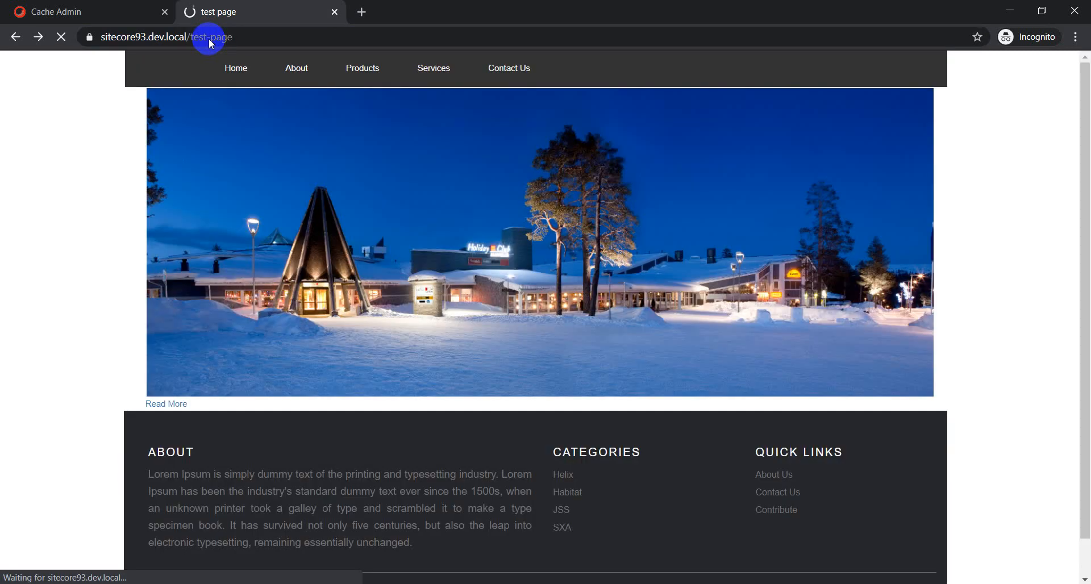
pyautogui.click(171, 407)
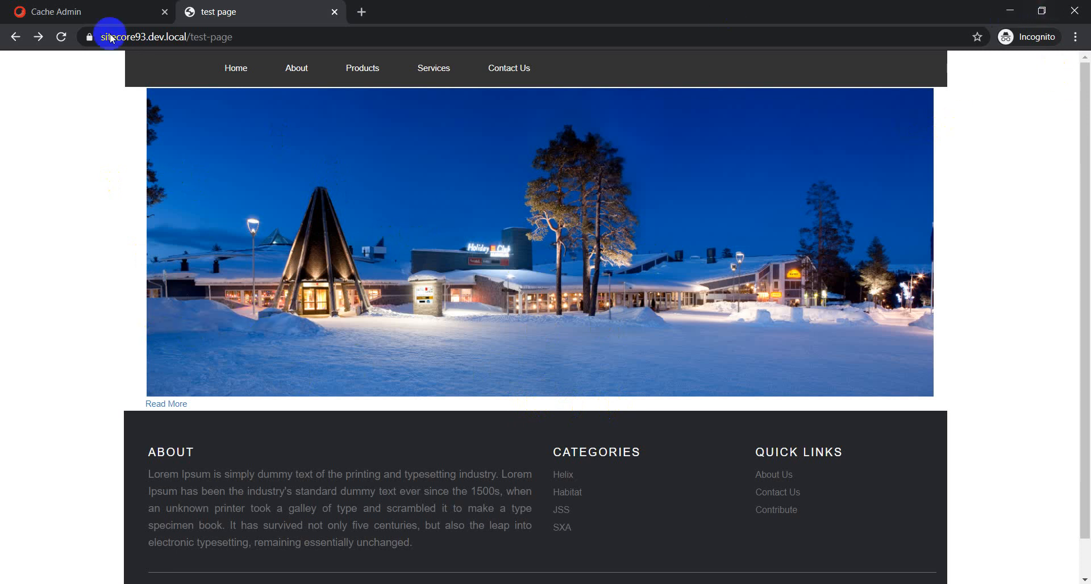
pyautogui.hotkey('alt', 'Tab')
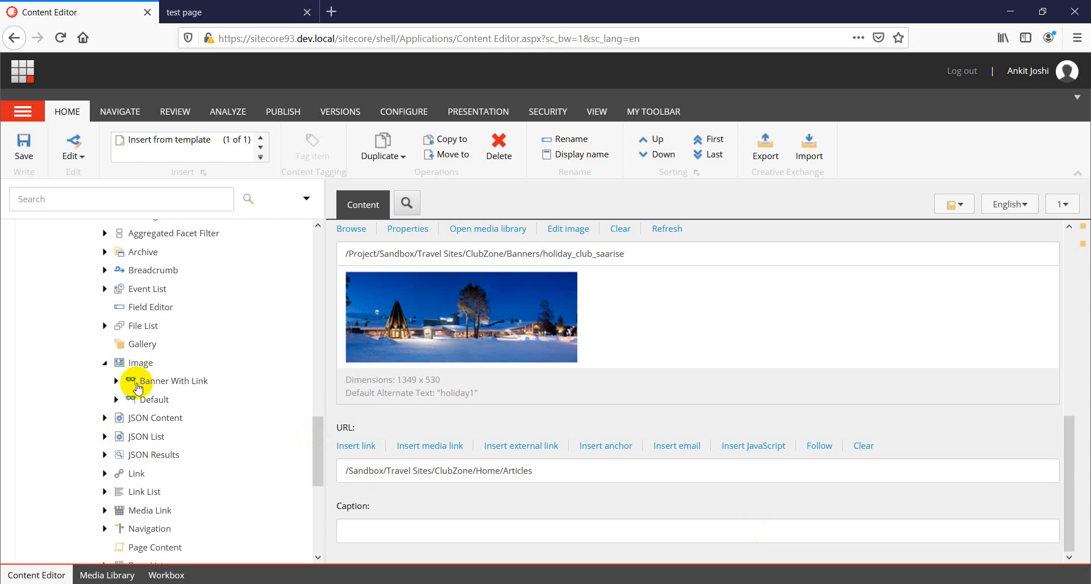
# Insert a new variant definition named "Banner With Image" under the Image rendering variants.
pyautogui.rightClick(144, 365)
pyautogui.moveTo(187, 339)
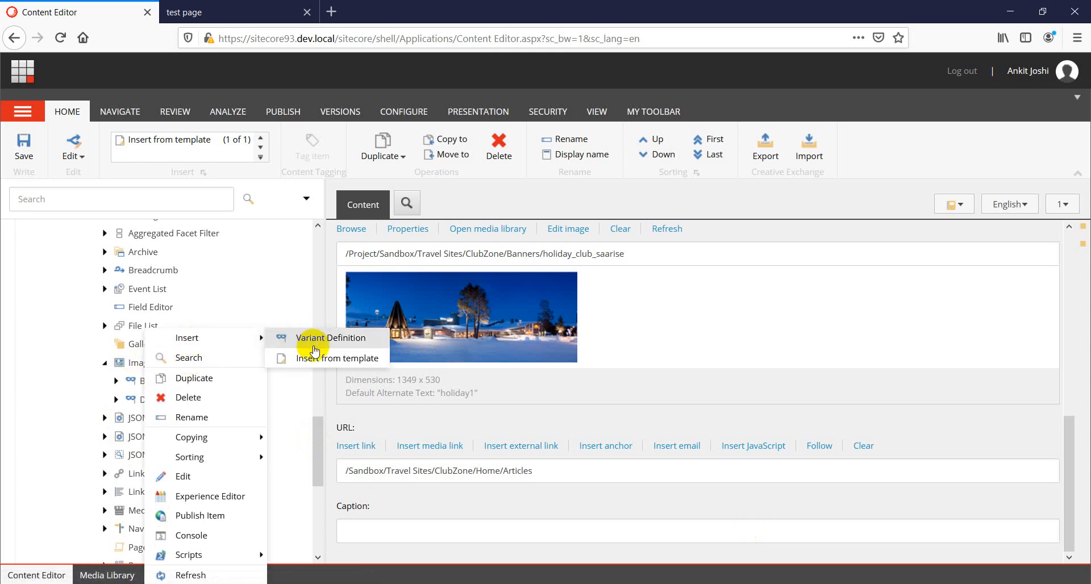
pyautogui.click(316, 341)
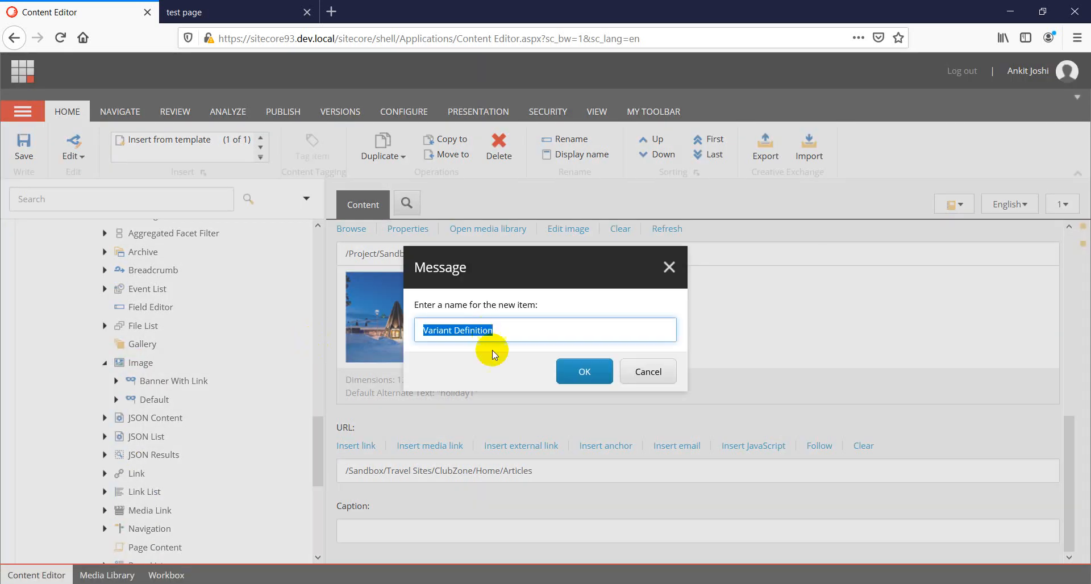
pyautogui.write('Banner With Image')
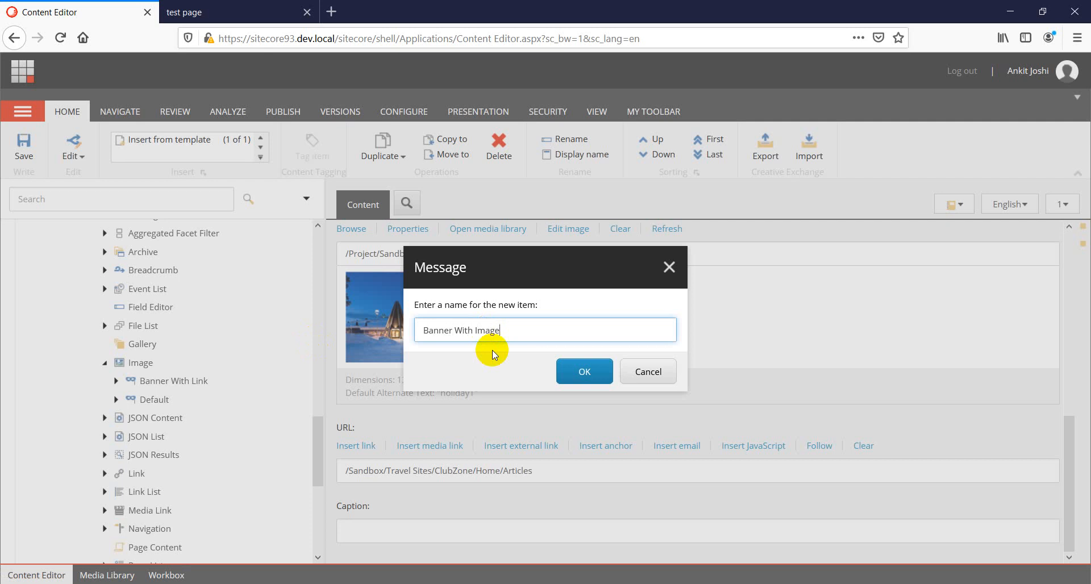
pyautogui.click(569, 374)
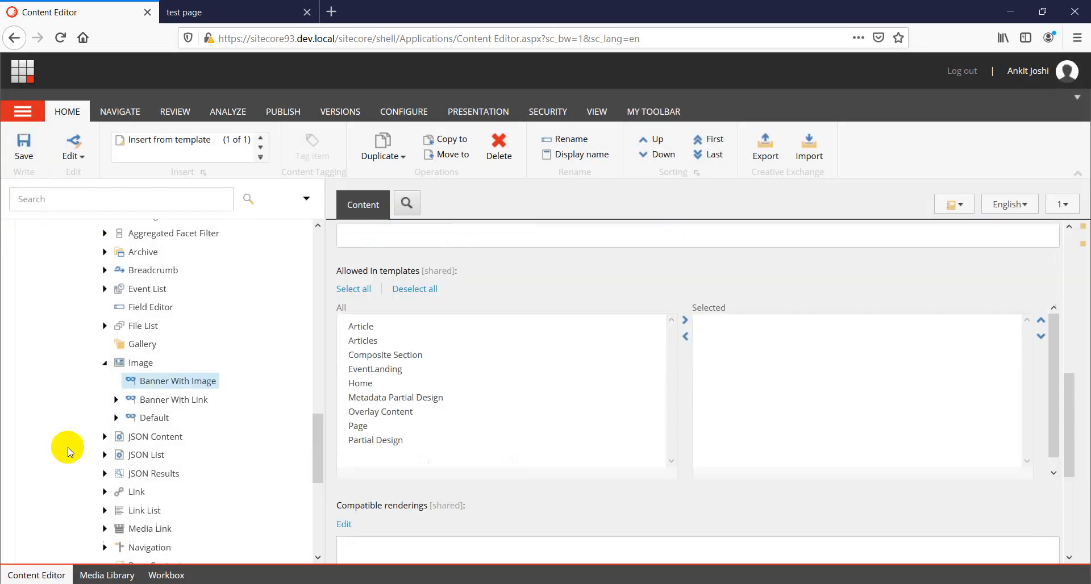
# Add a field item named "Image" under the Banner With Image variant.
pyautogui.rightClick(195, 381)
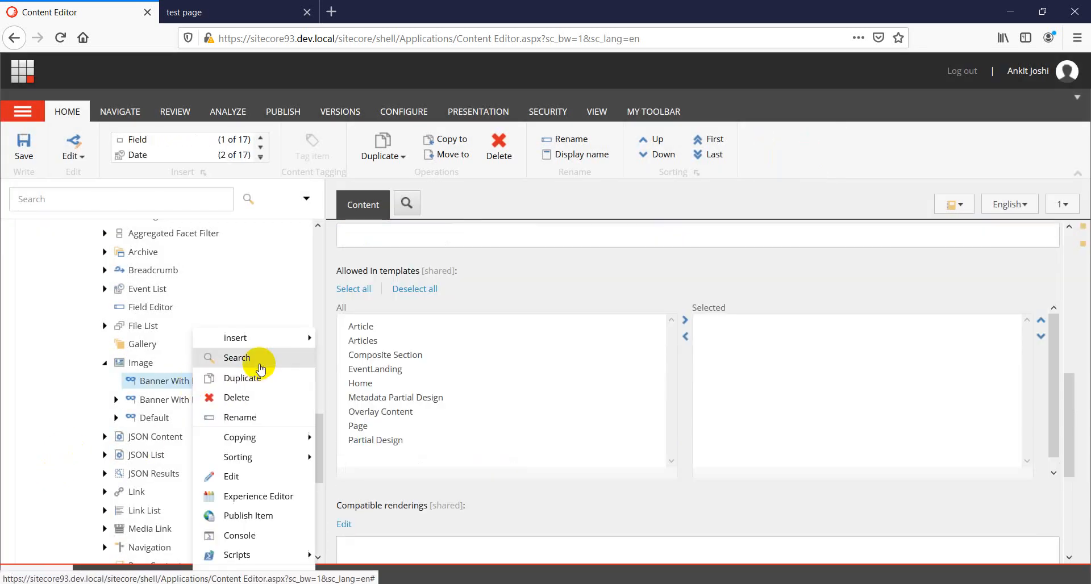
pyautogui.moveTo(245, 339)
pyautogui.click(358, 260)
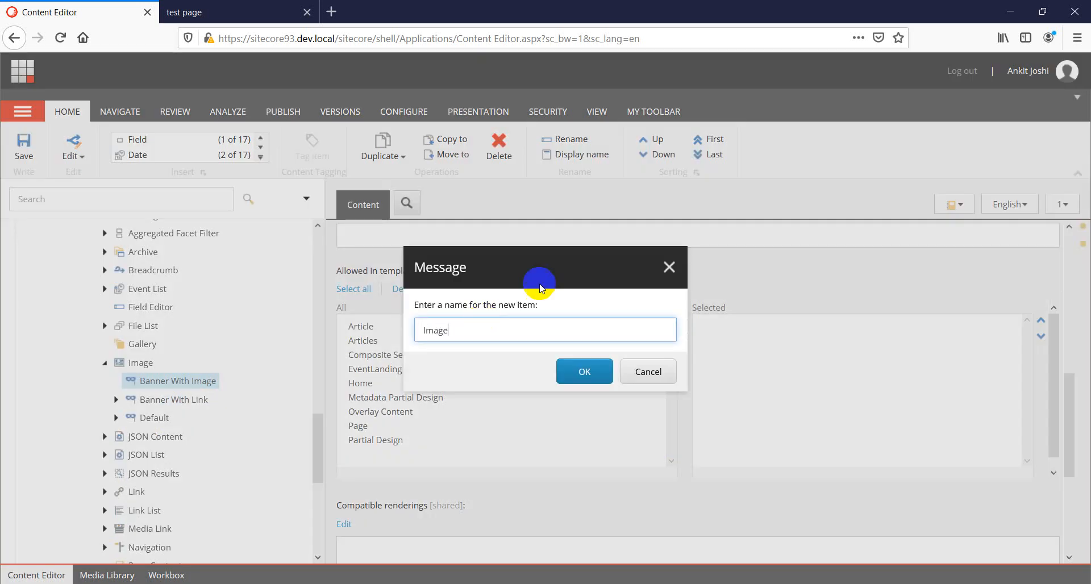
pyautogui.click(591, 372)
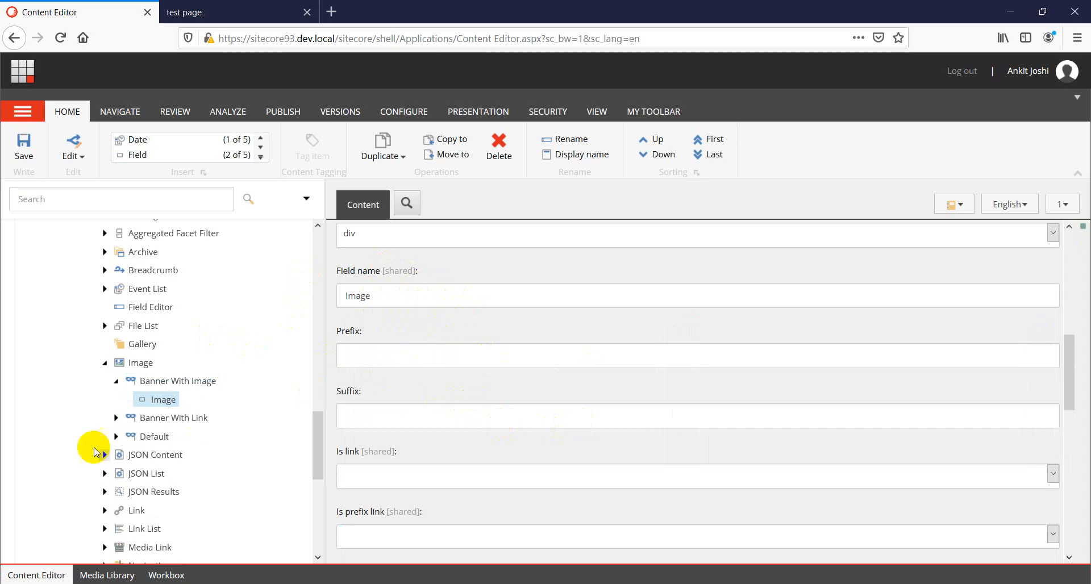
# Expand and collapse the Default and Banner With Image variants to compare their child fields.
pyautogui.click(116, 437)
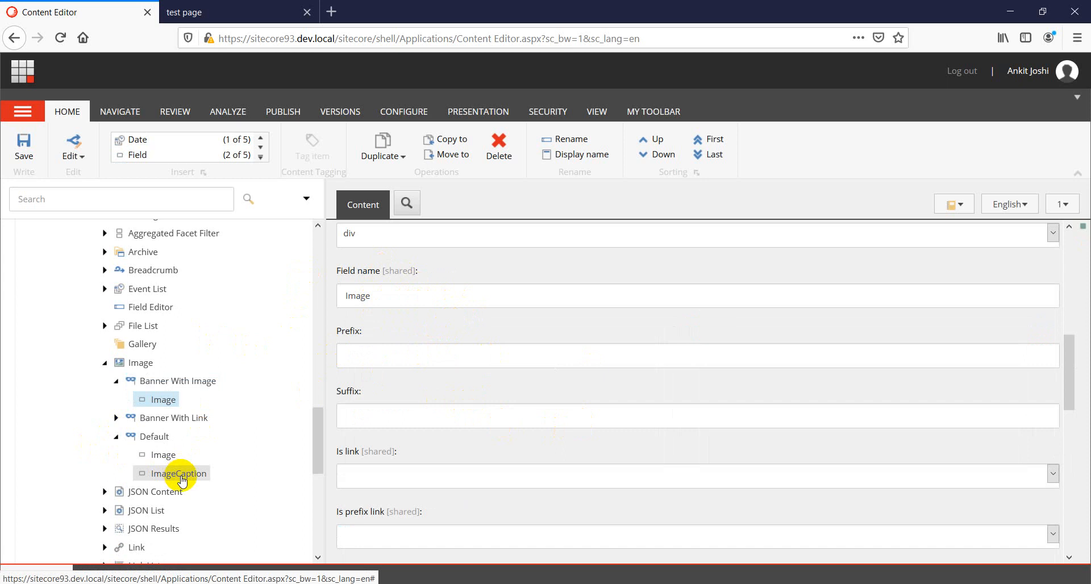
pyautogui.click(116, 437)
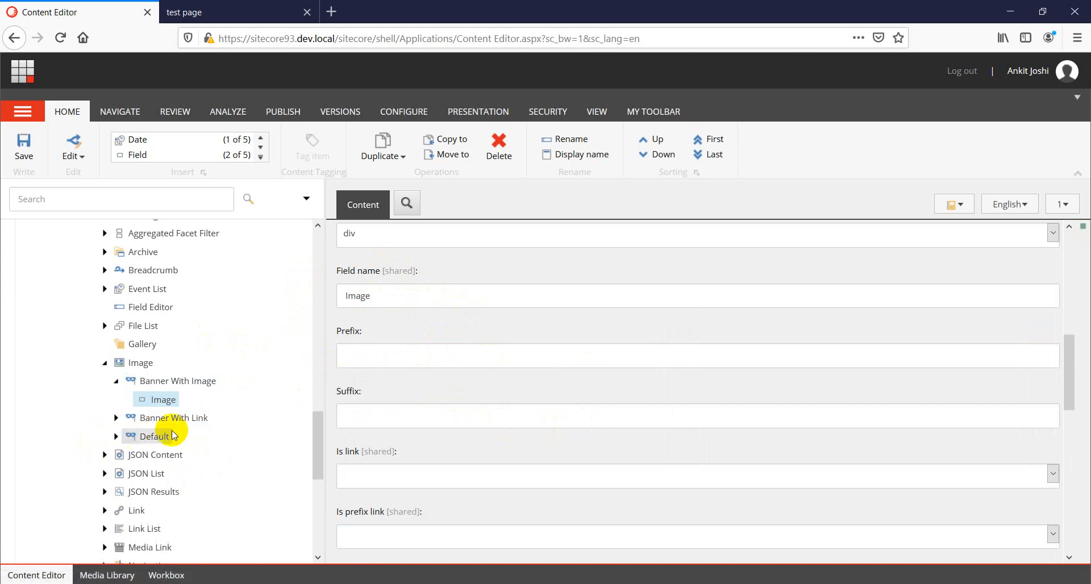
pyautogui.click(116, 382)
pyautogui.click(116, 382)
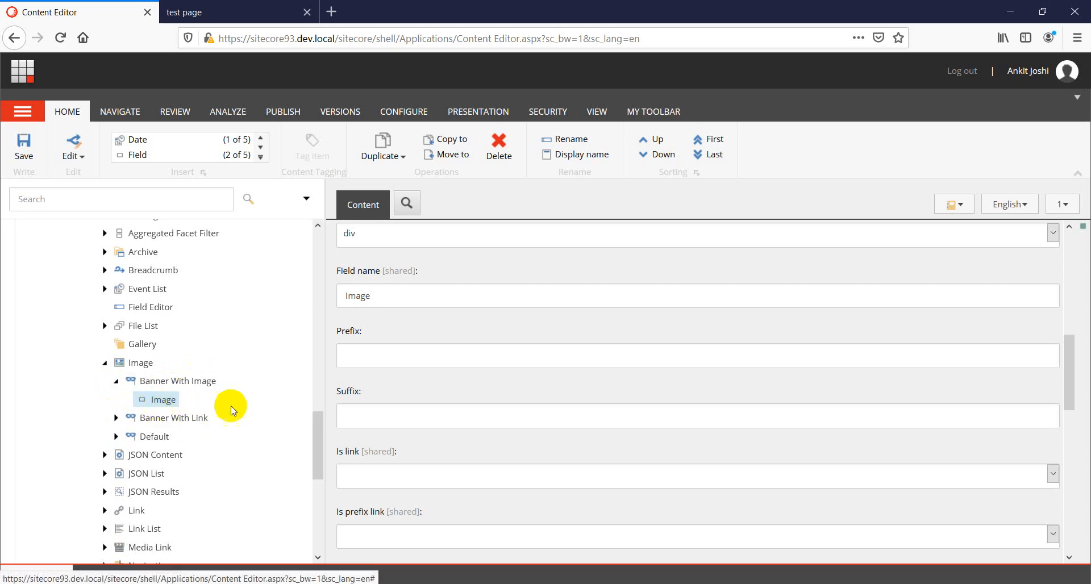
pyautogui.scroll(1, 383, 410)
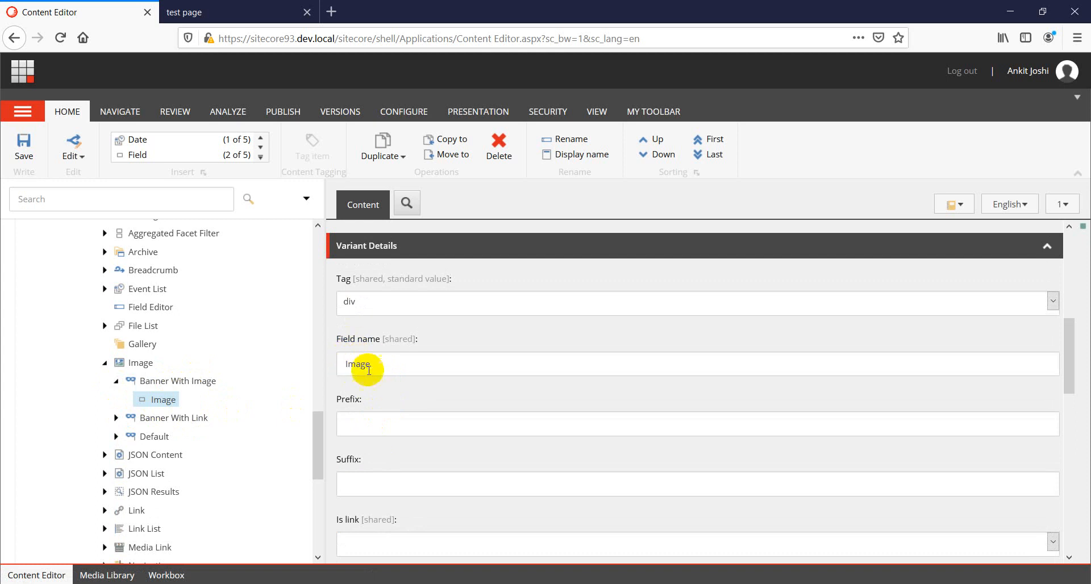
# Reload the test page in Experience Editor, set the Image (Reusable) component's variant to Banner With Image, and save.
pyautogui.click(210, 11)
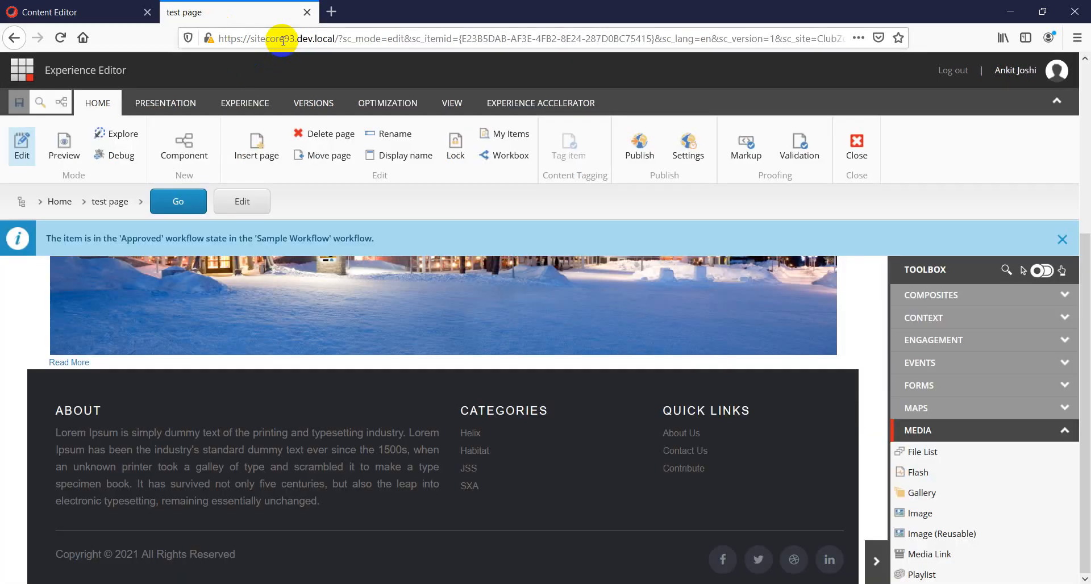
pyautogui.press('F5')
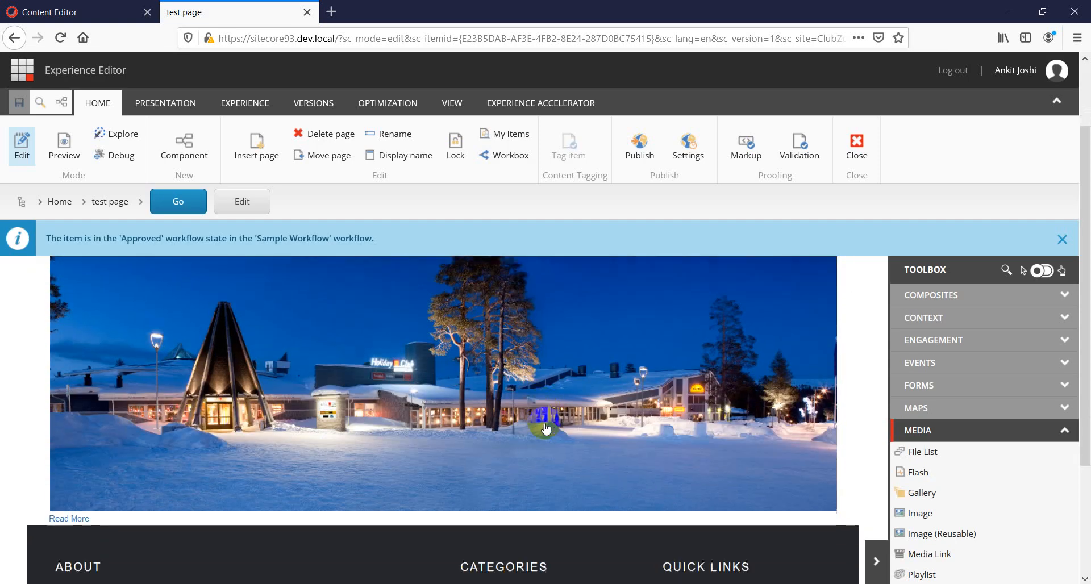
pyautogui.scroll(-1, 546, 430)
pyautogui.click(441, 387)
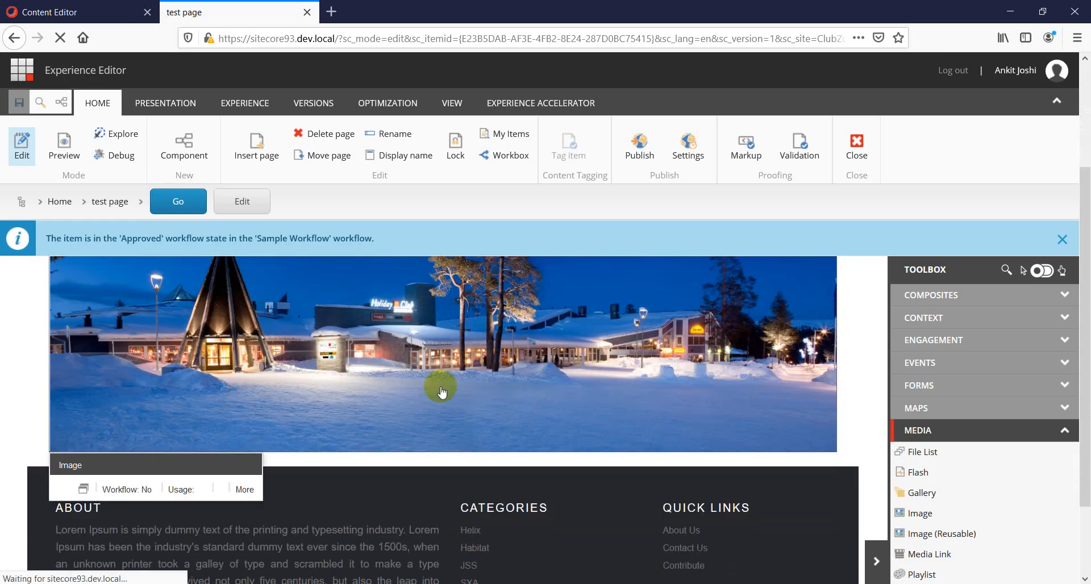
pyautogui.click(286, 497)
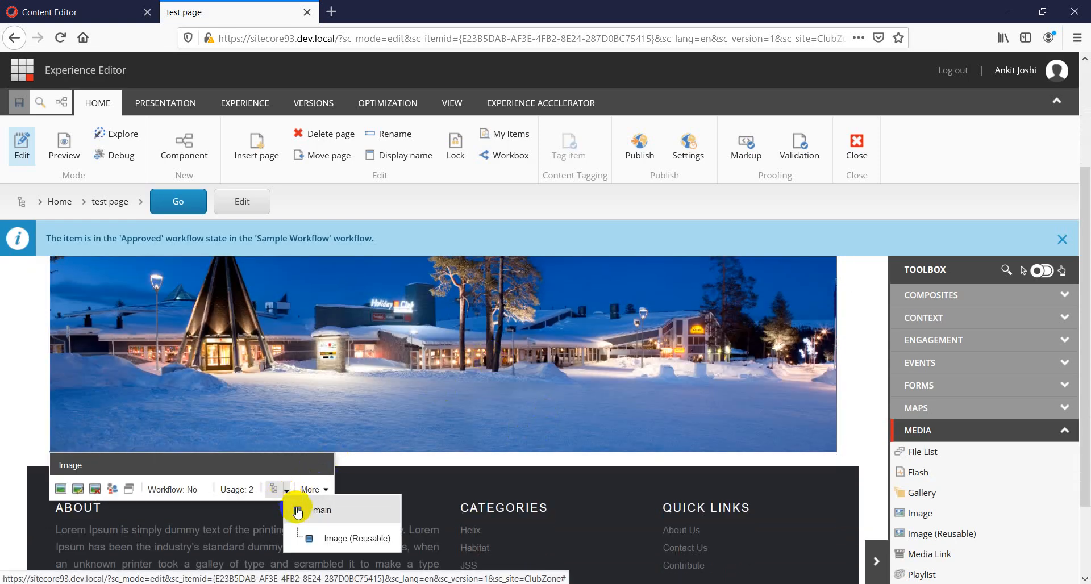
pyautogui.click(321, 534)
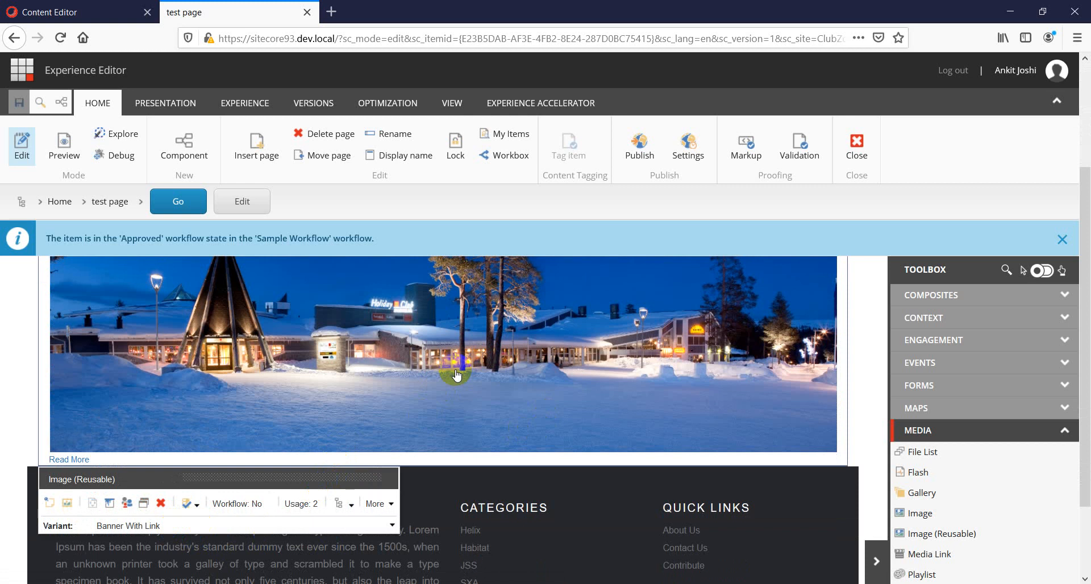
pyautogui.scroll(-1, 454, 377)
pyautogui.click(181, 451)
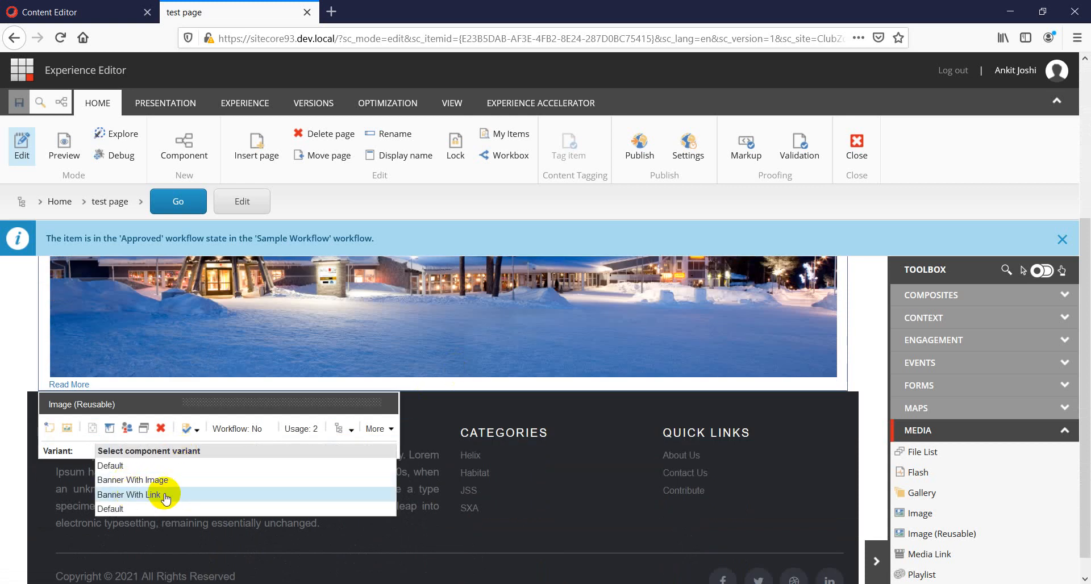
pyautogui.click(153, 482)
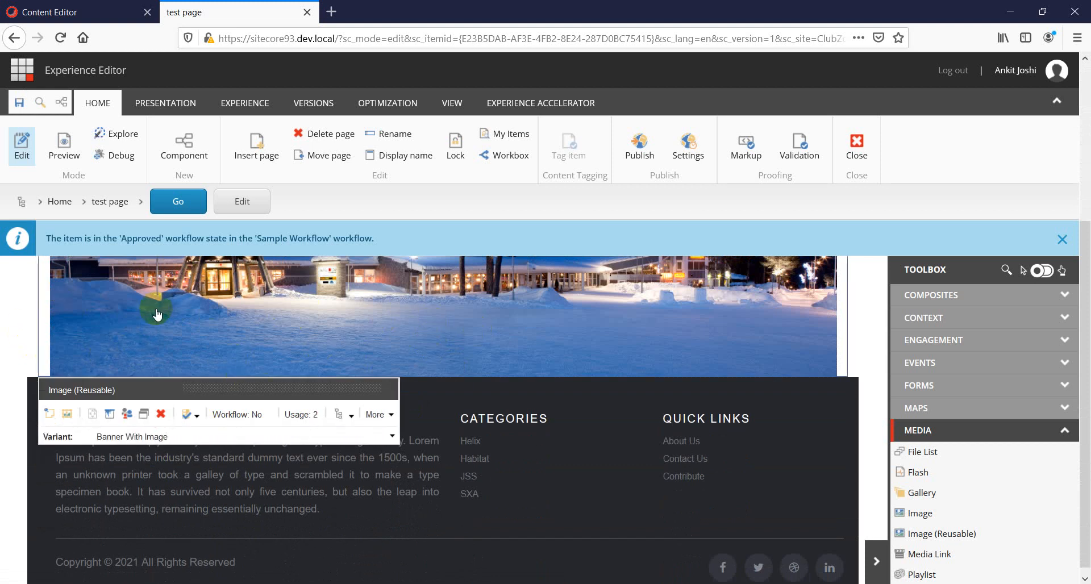
pyautogui.click(18, 104)
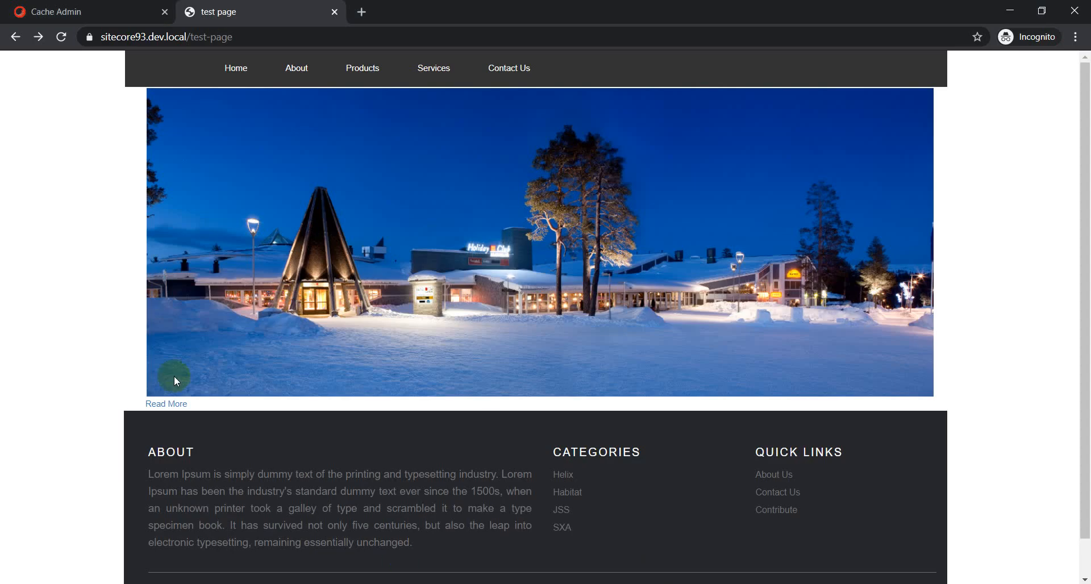
# Reload the published test page in Chrome to view the Banner With Image variant.
pyautogui.rightClick(11, 178)
pyautogui.click(98, 391)
pyautogui.click(172, 407)
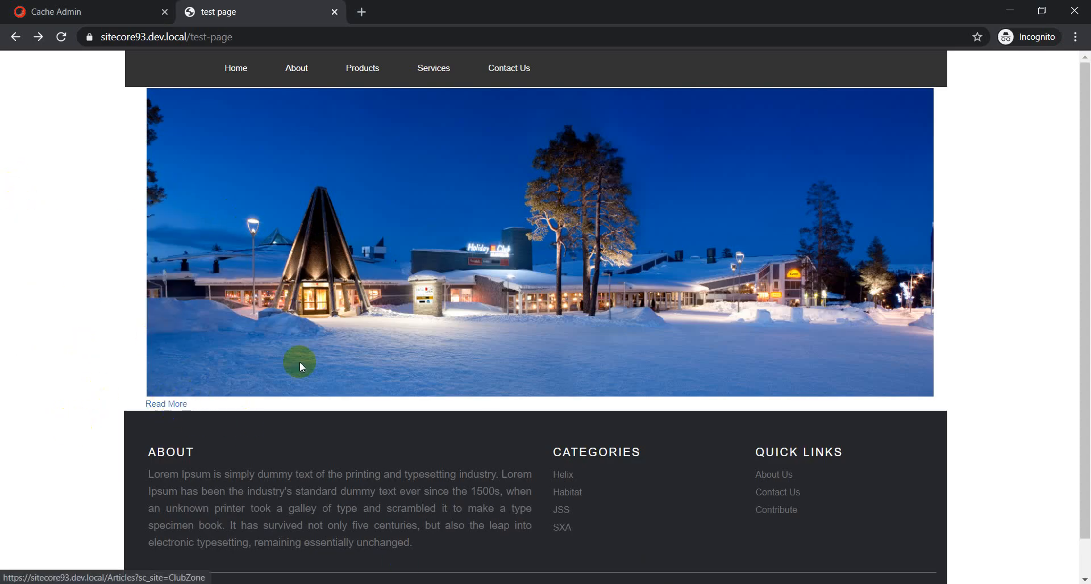
pyautogui.rightClick(48, 242)
pyautogui.click(71, 288)
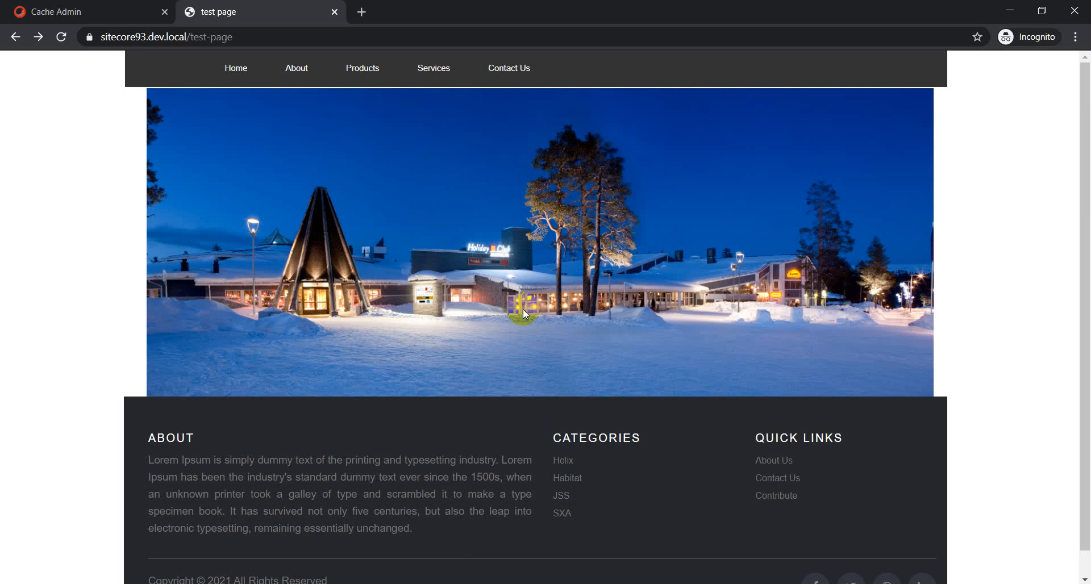
# Switch the Image (Reusable) component's variant back to Banner With Link in Experience Editor and save.
pyautogui.hotkey('alt', 'Tab')
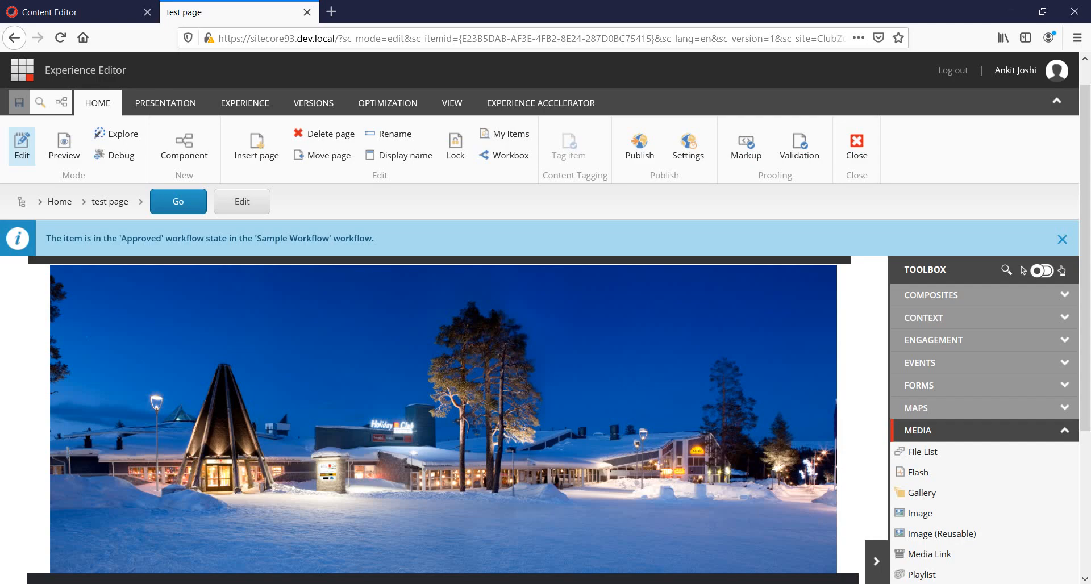
pyautogui.scroll(-3, 397, 480)
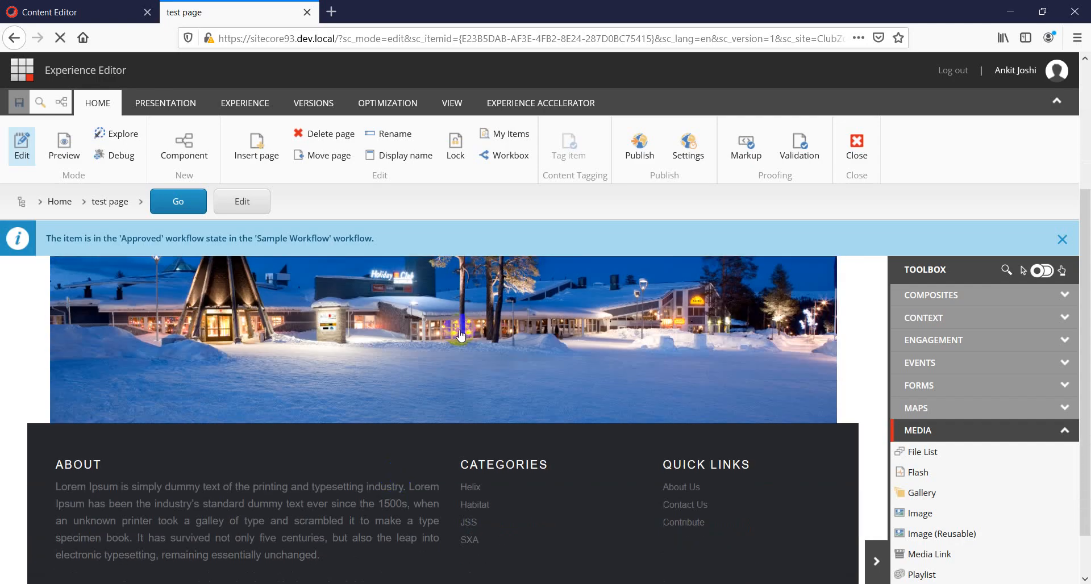
pyautogui.click(460, 335)
pyautogui.click(283, 460)
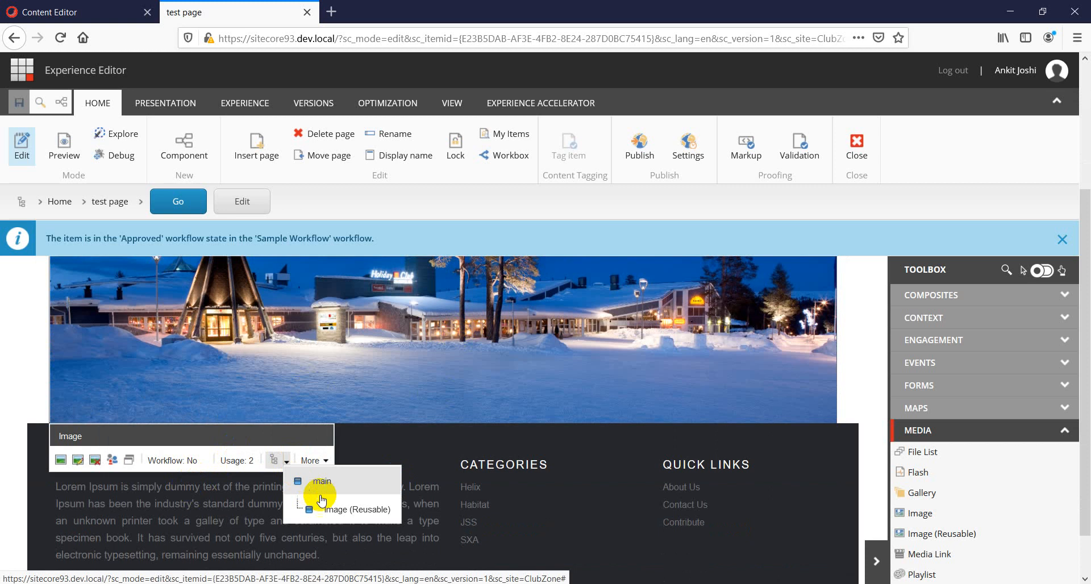
pyautogui.click(341, 509)
pyautogui.click(199, 483)
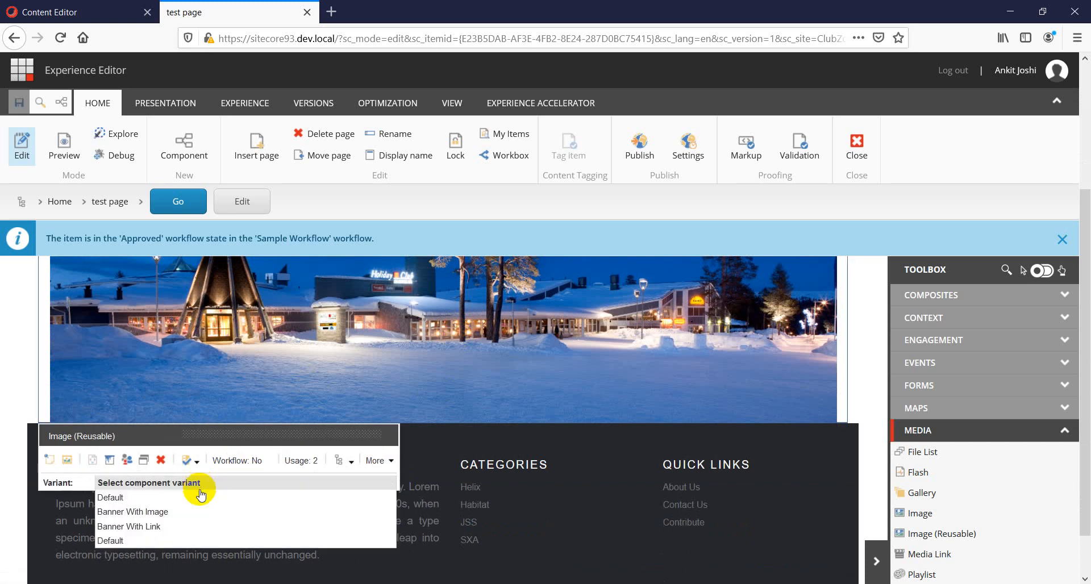
pyautogui.click(152, 513)
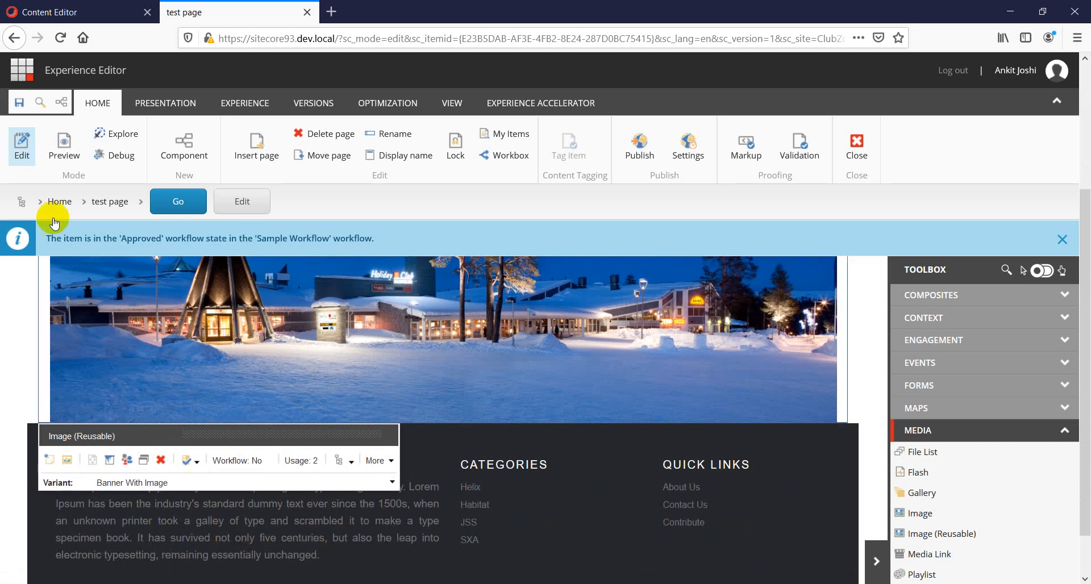
pyautogui.click(21, 104)
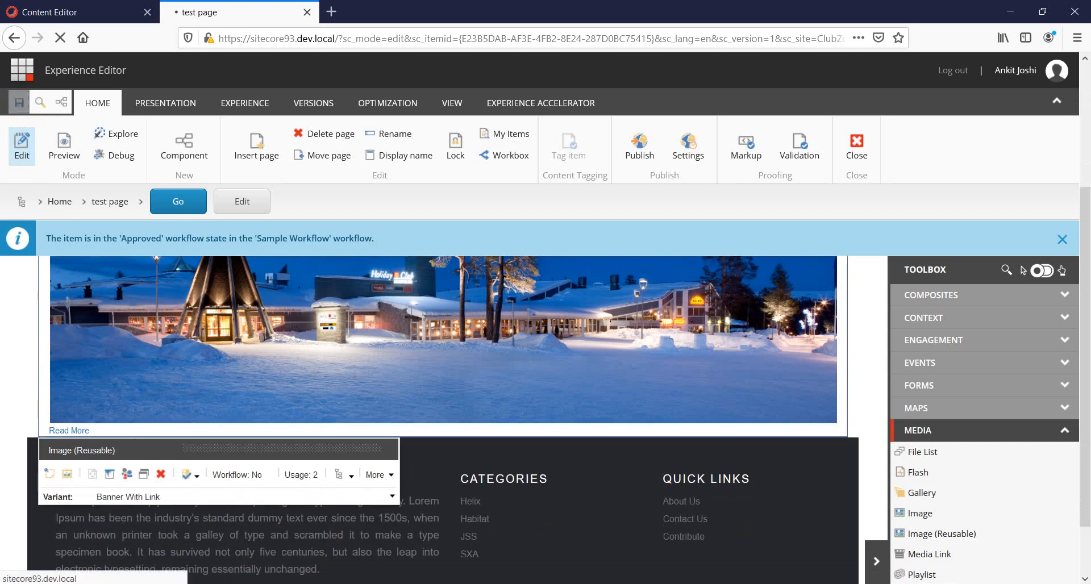
# Reload the published test page in Chrome to view the Banner With Link variant.
pyautogui.hotkey('alt', 'Tab')
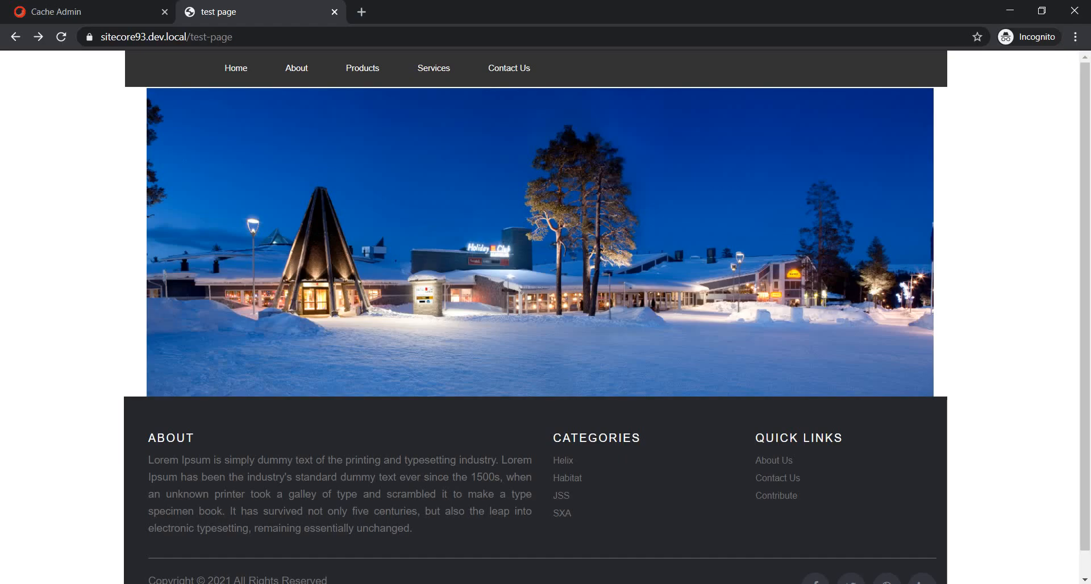
pyautogui.rightClick(34, 251)
pyautogui.click(61, 299)
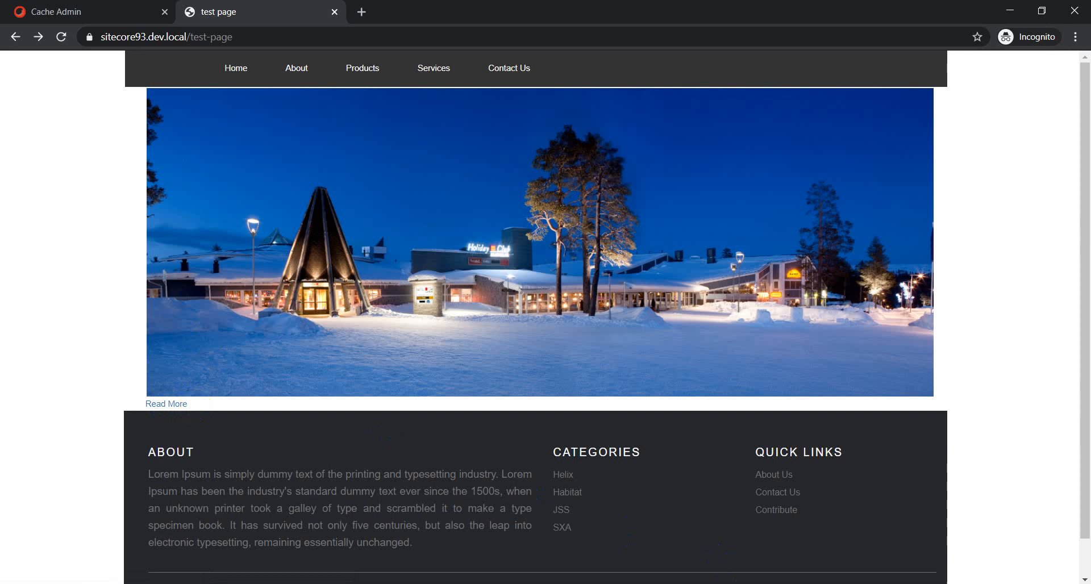
# Return to Content Editor and expand the Banner With Link variant to view its fields.
pyautogui.click(790, 535)
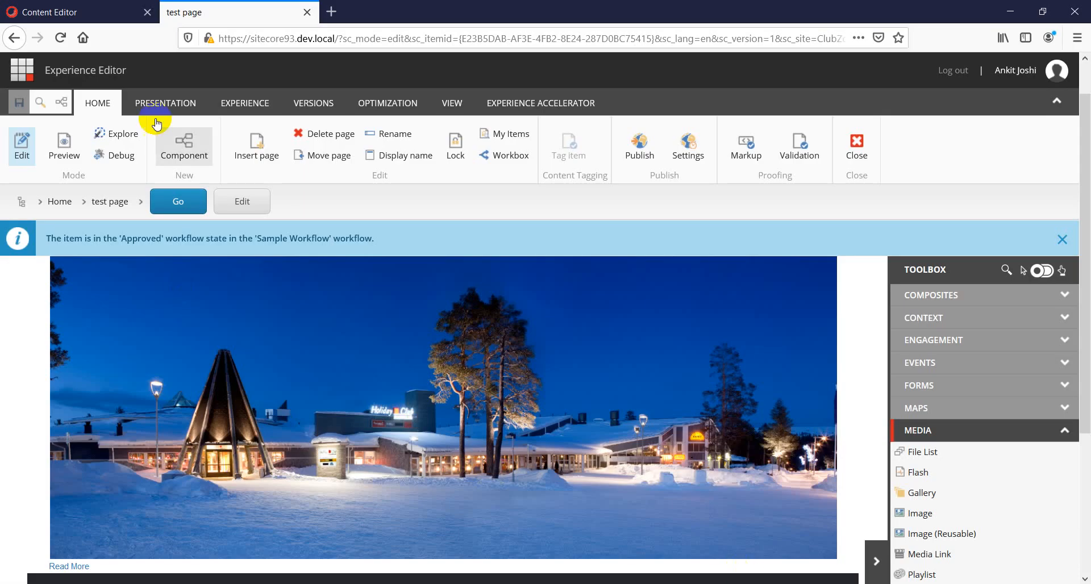
pyautogui.click(84, 16)
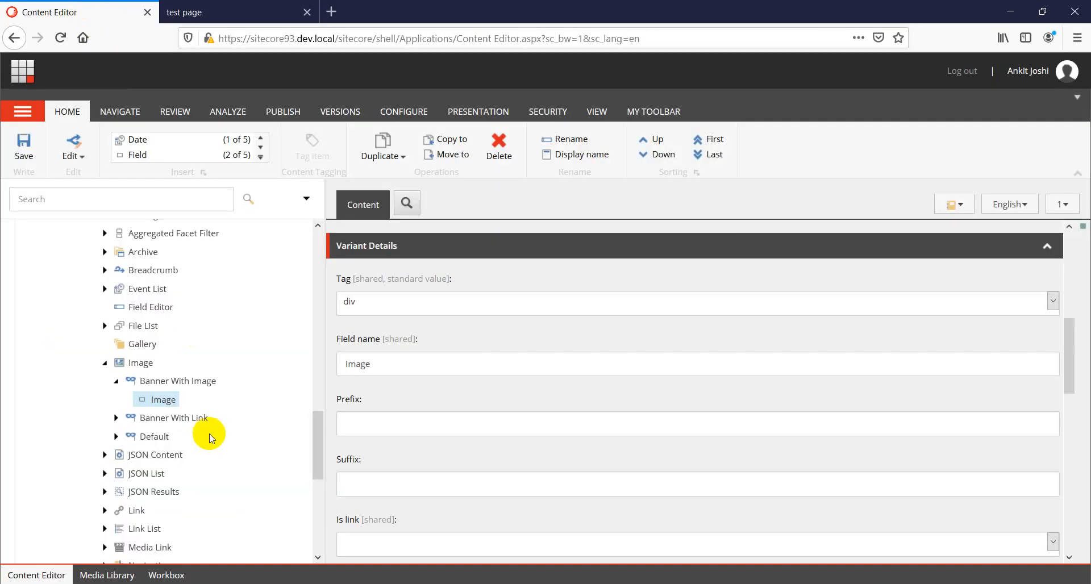
pyautogui.click(116, 418)
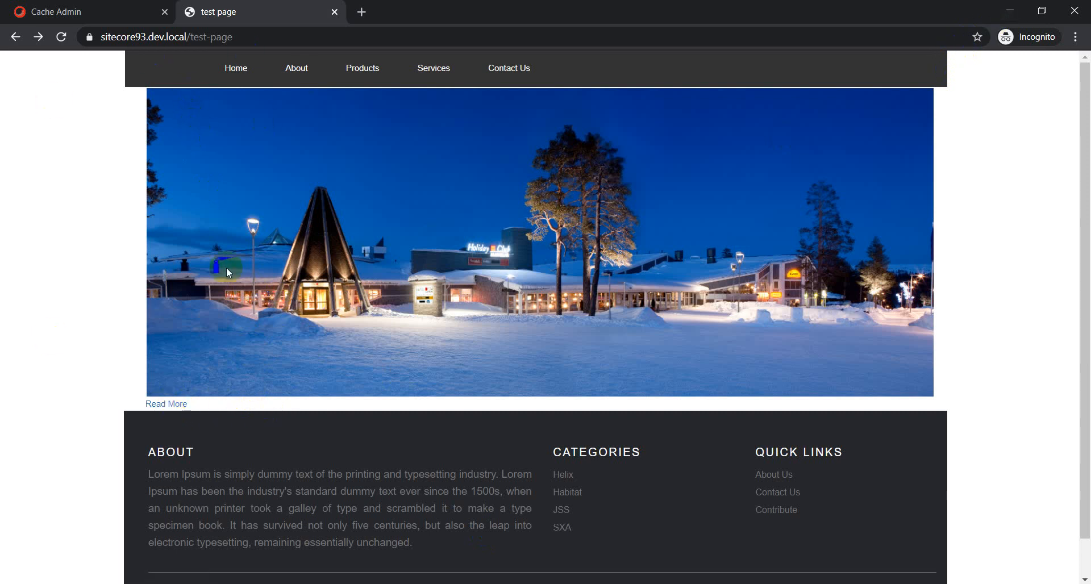
pyautogui.click(1010, 10)
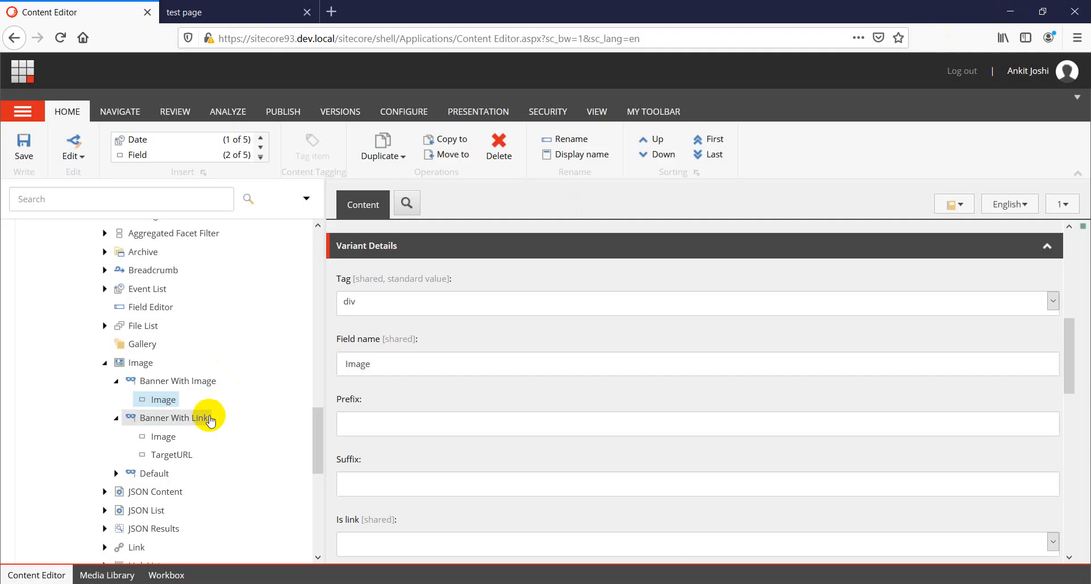
# Sort the TargetURL field first within the Banner With Link variant, above the Image field.
pyautogui.click(172, 455)
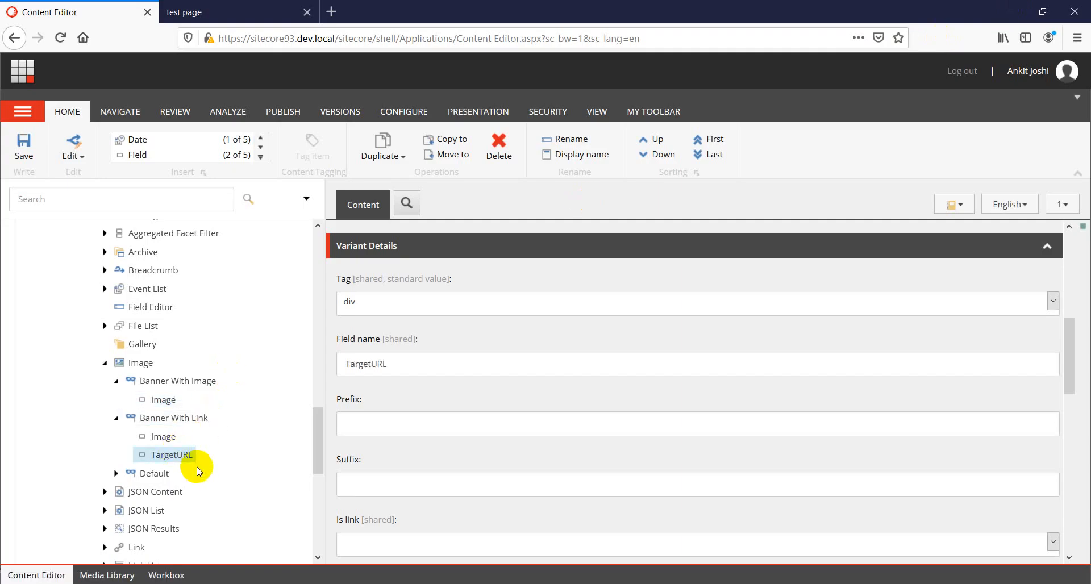
pyautogui.rightClick(166, 459)
pyautogui.moveTo(219, 457)
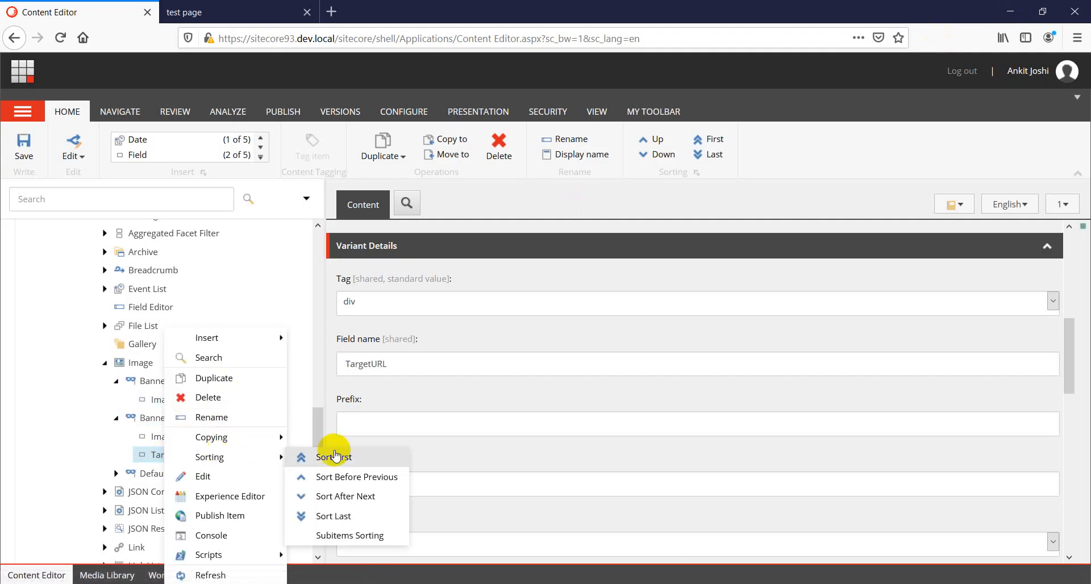
pyautogui.click(334, 457)
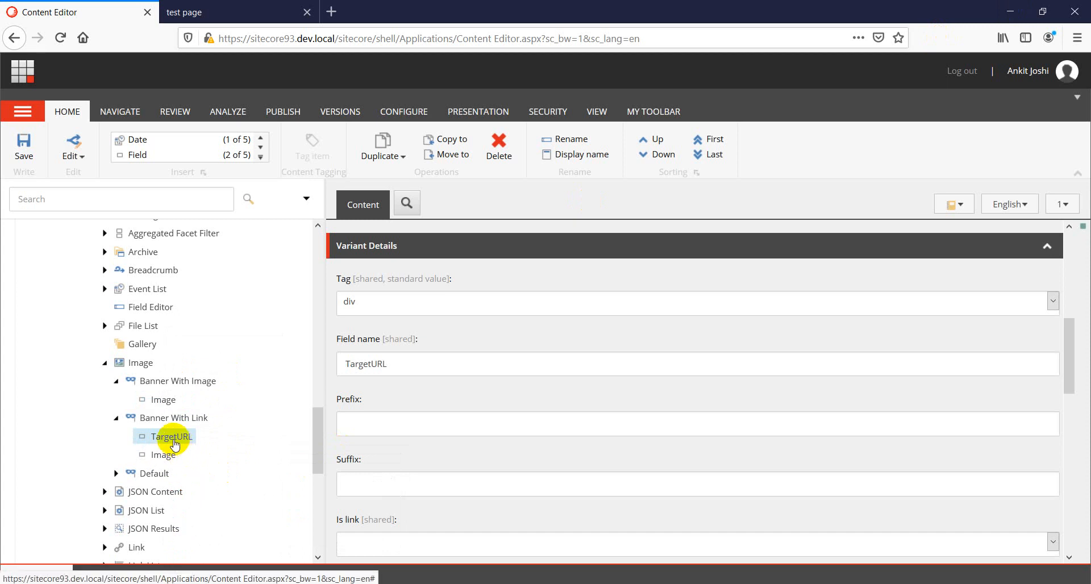
# Reload the published test page in Chrome to view the reordered Banner With Link variant.
pyautogui.doubleClick(119, 418)
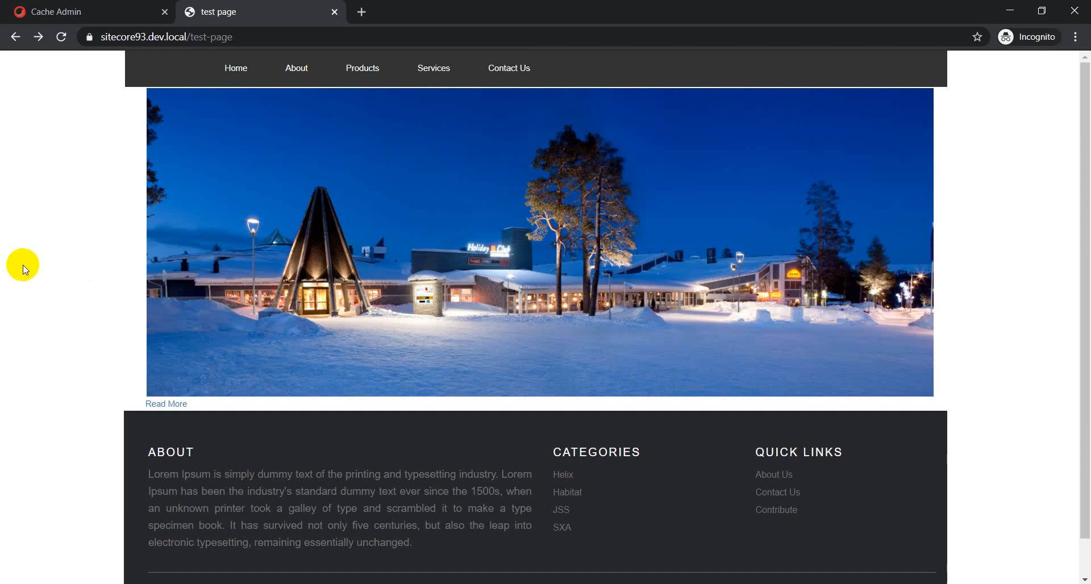
pyautogui.rightClick(22, 266)
pyautogui.click(55, 314)
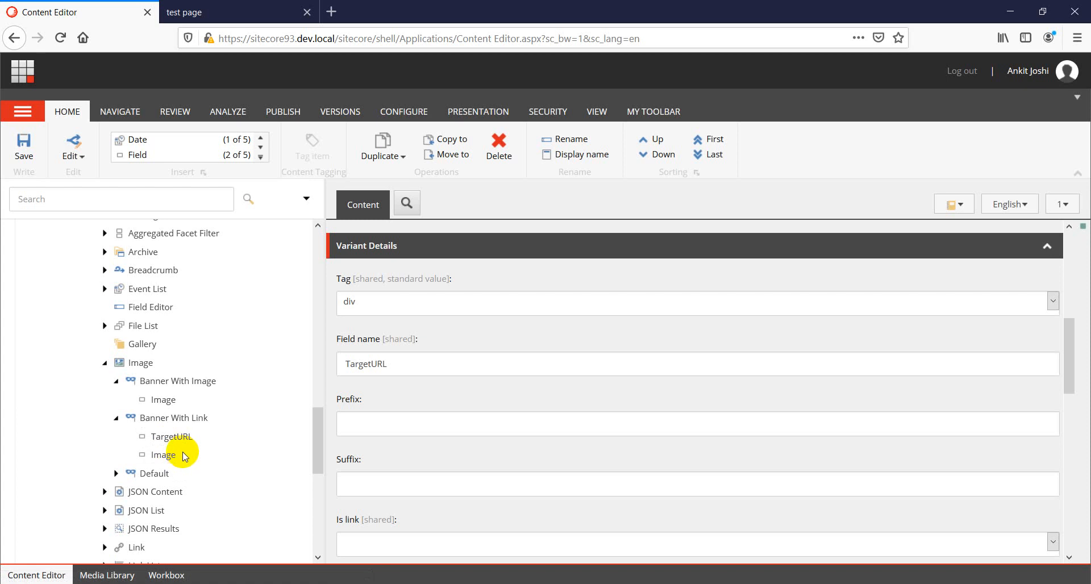
# Insert a Section item named Banner Section 1 under the Banner With Link variant.
pyautogui.rightClick(173, 419)
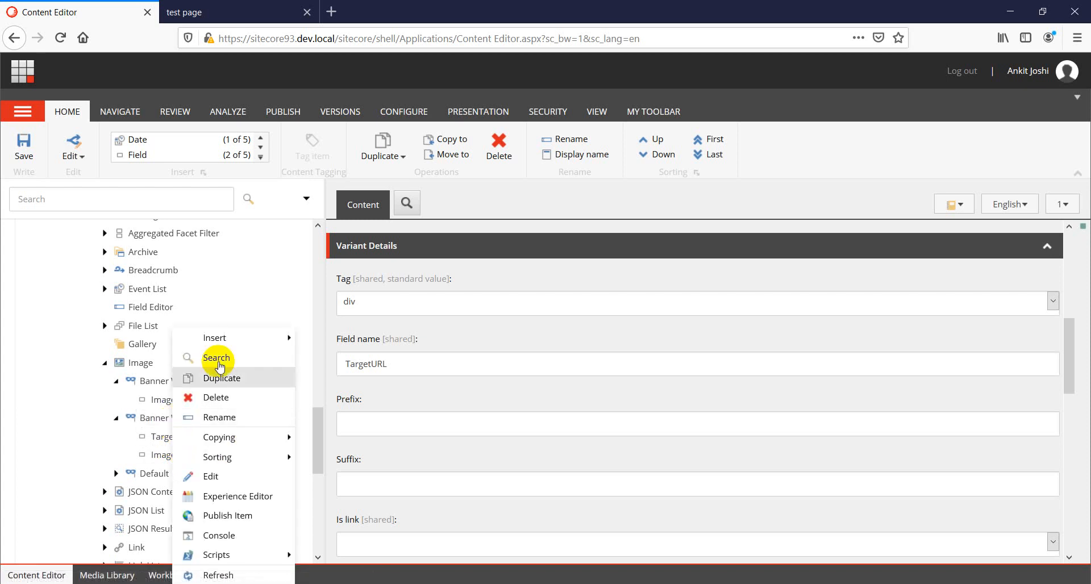
pyautogui.moveTo(215, 347)
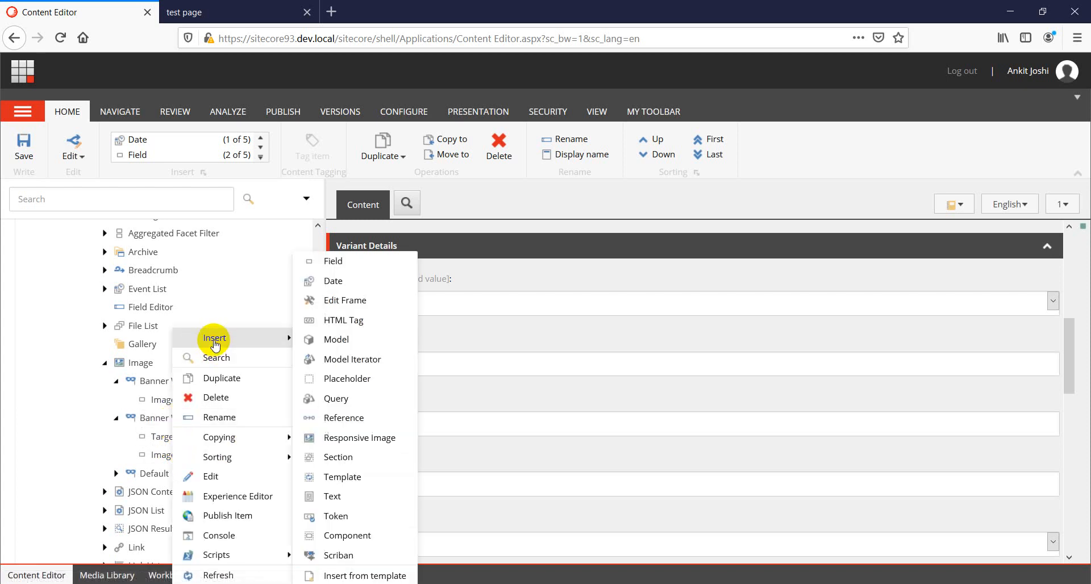
pyautogui.click(335, 457)
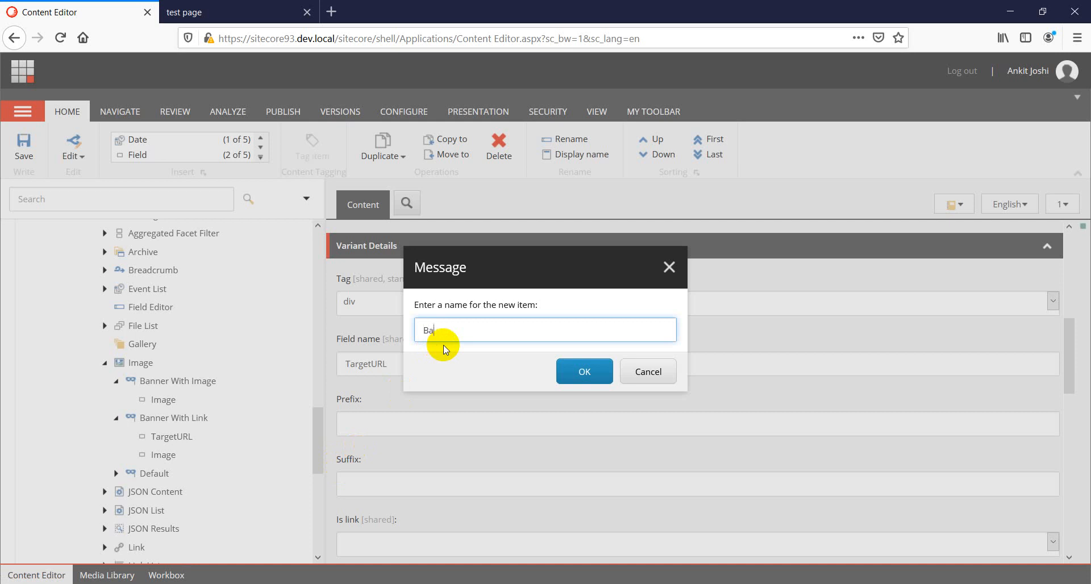
pyautogui.write('Banner Section 1')
pyautogui.hotkey('ctrl', 'a')
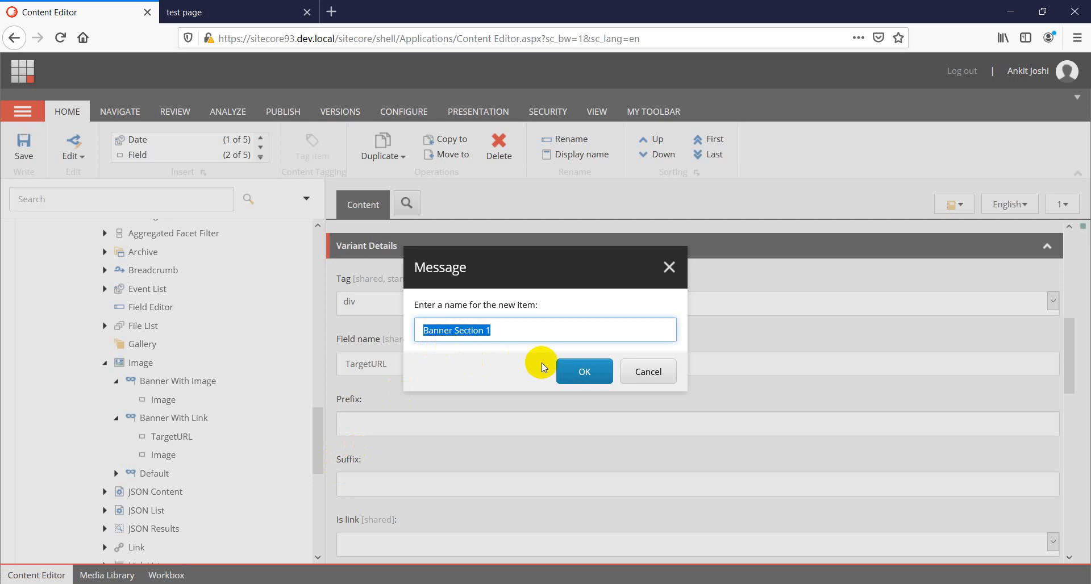
pyautogui.click(569, 371)
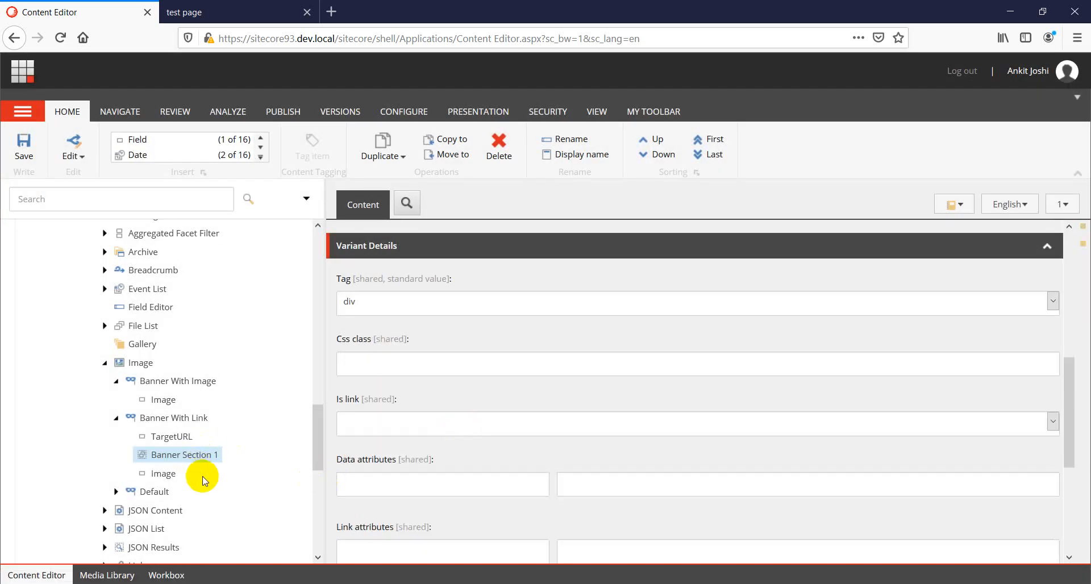
# Move the TargetURL field into Banner Section 1.
pyautogui.moveTo(182, 438); pyautogui.dragTo(205, 456)
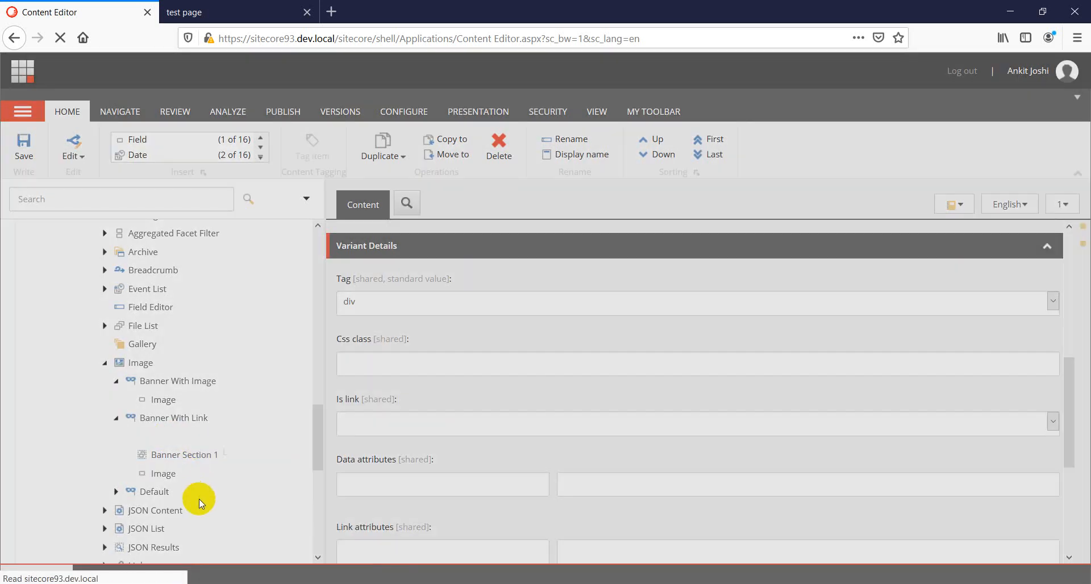
pyautogui.click(606, 370)
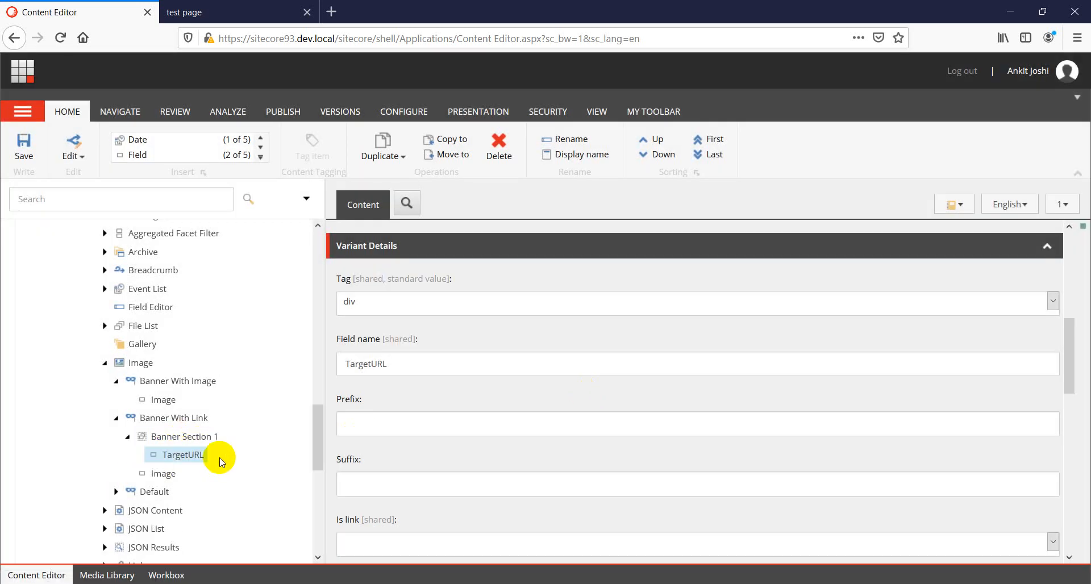
# Insert a second Section item named Banner Section 2 under the Banner With Link variant.
pyautogui.rightClick(172, 424)
pyautogui.moveTo(215, 338)
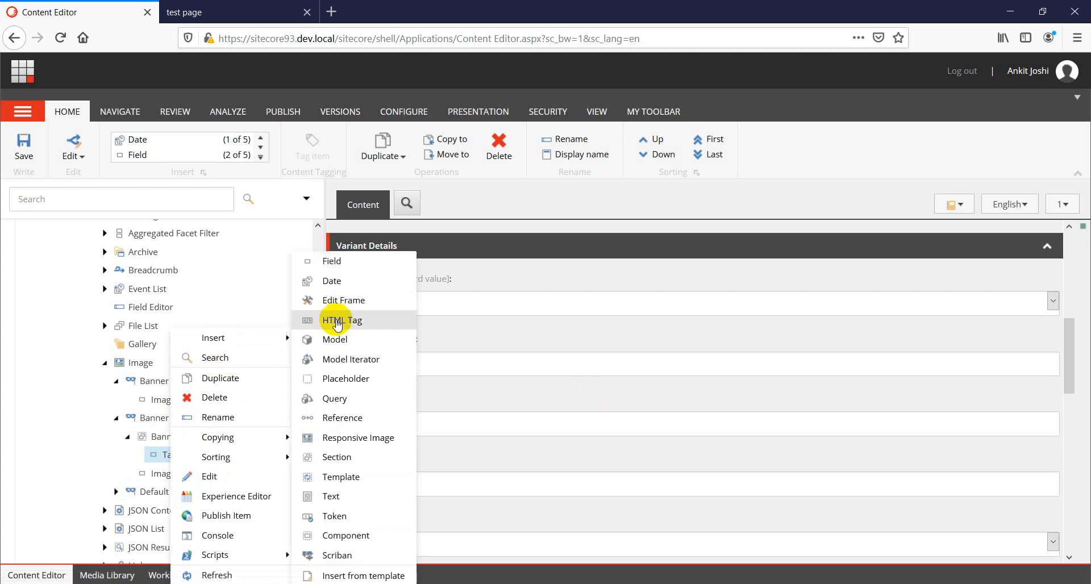
pyautogui.click(341, 457)
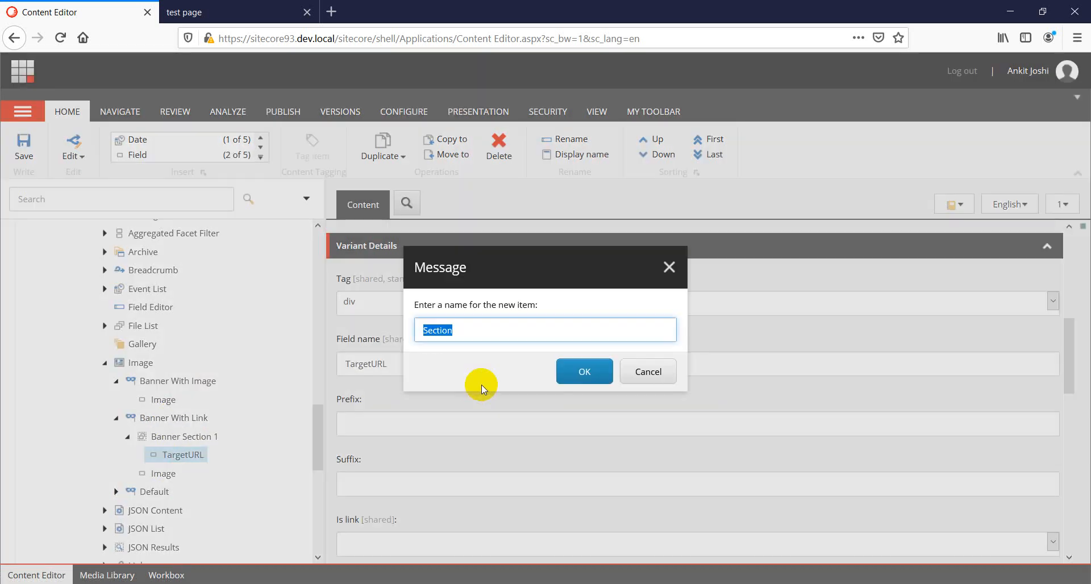
pyautogui.write('Banner Section 2')
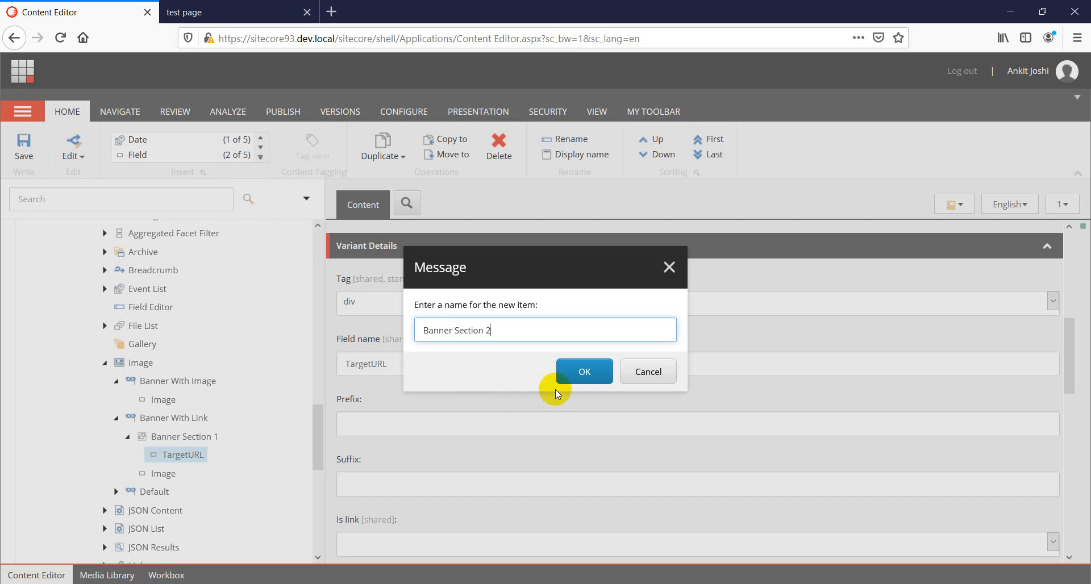
pyautogui.click(578, 372)
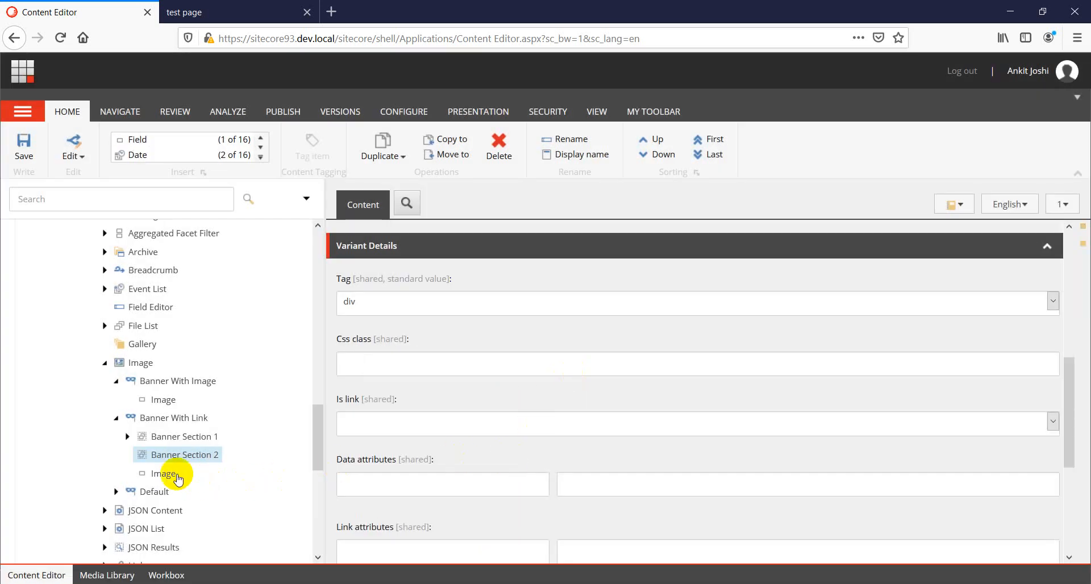
# Move the Image field into Banner Section 2 and expand both sections to show their fields.
pyautogui.moveTo(178, 474); pyautogui.dragTo(205, 459)
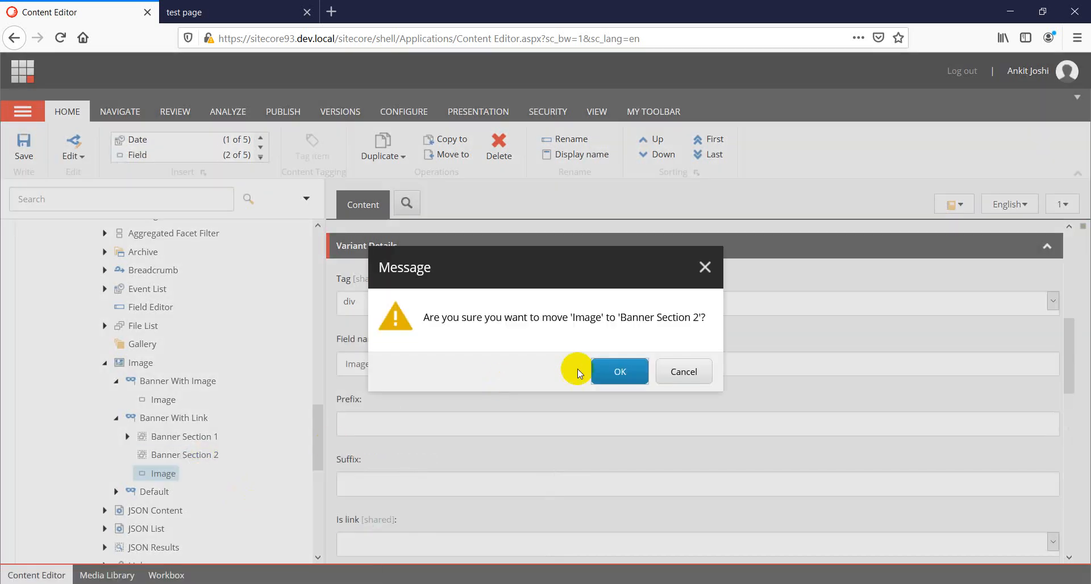
pyautogui.click(627, 370)
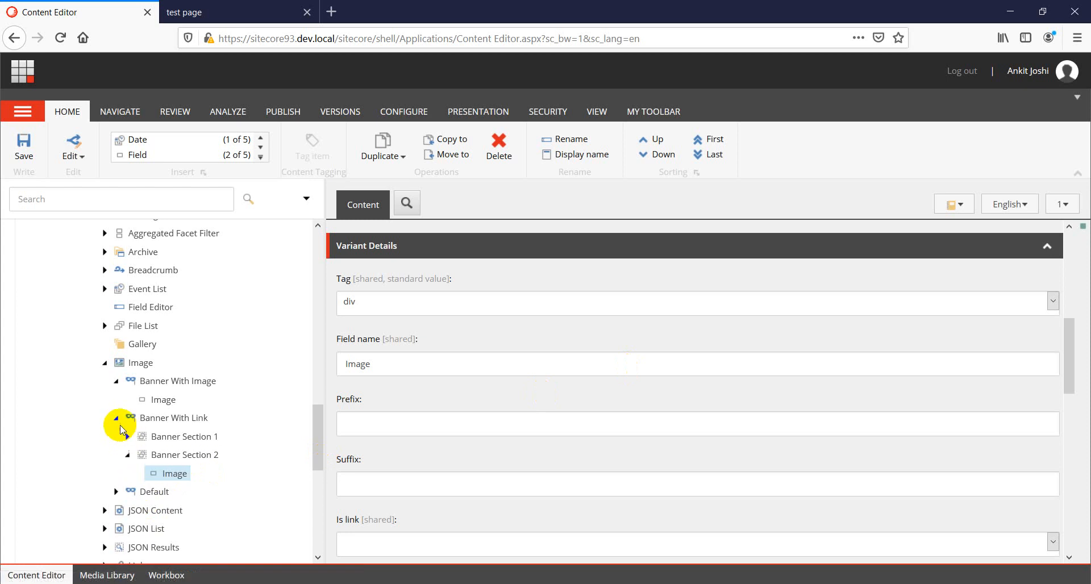
pyautogui.click(127, 455)
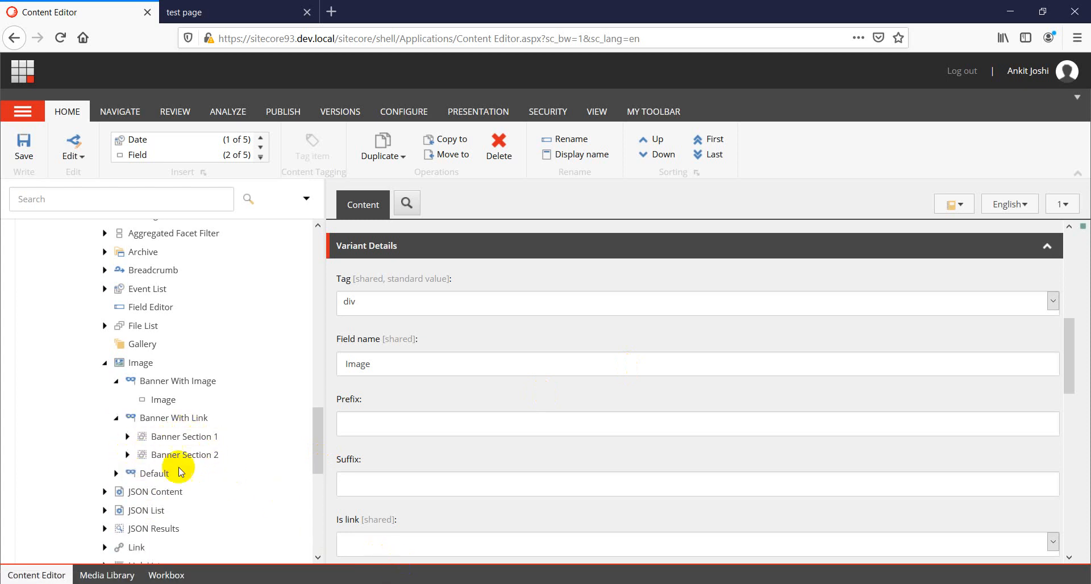
pyautogui.click(126, 436)
pyautogui.click(127, 474)
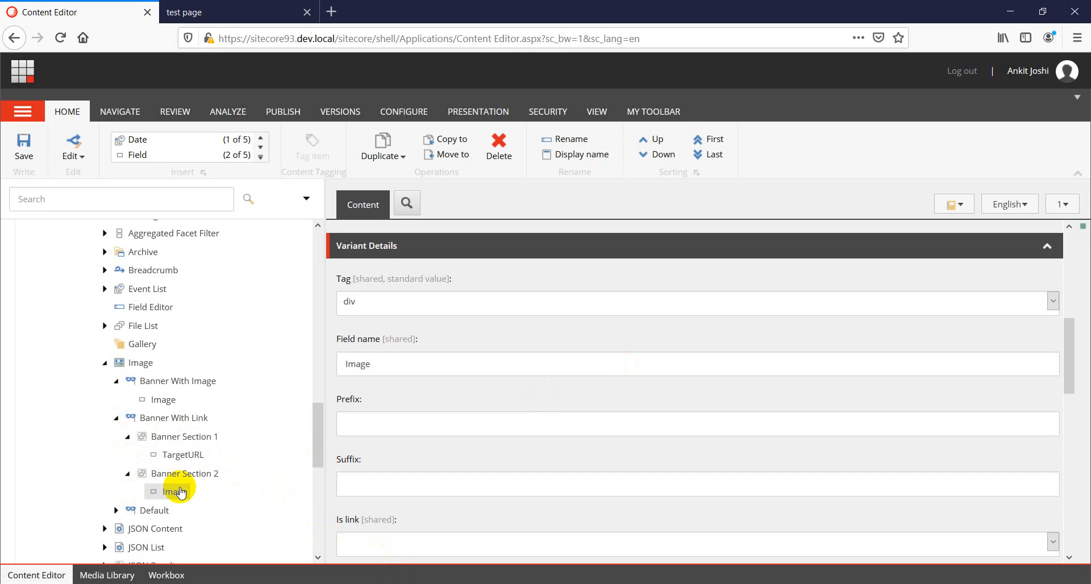
# Reload the published test page in Chrome to view the sectioned Banner With Link variant.
pyautogui.hotkey('alt', 'Tab')
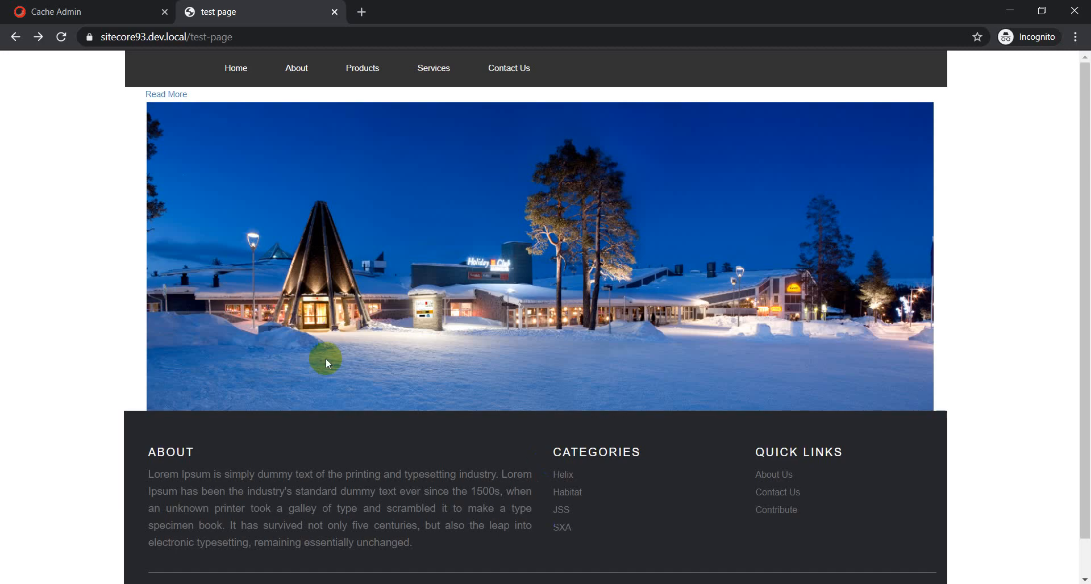
pyautogui.rightClick(37, 244)
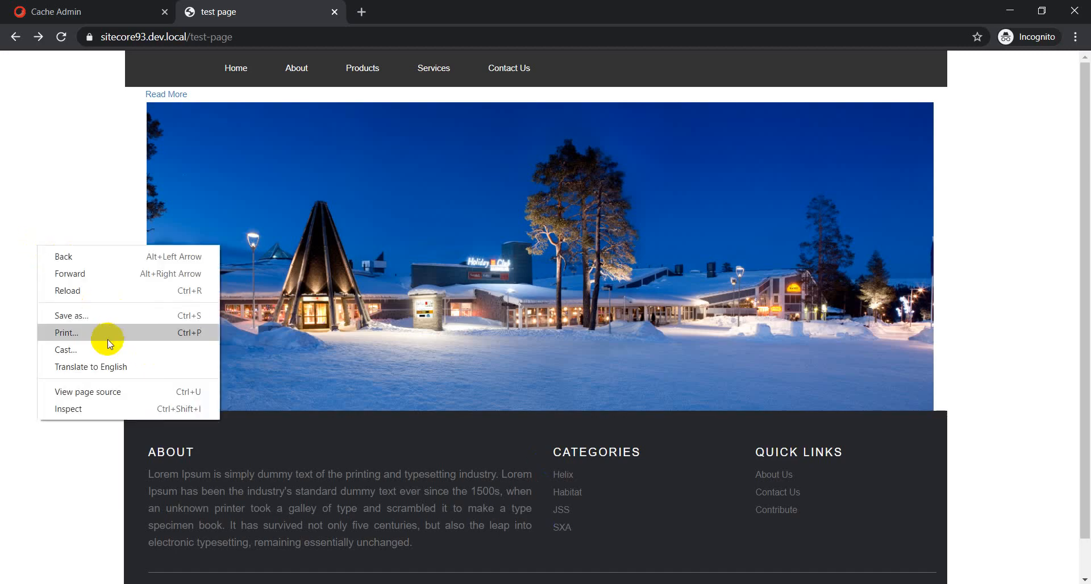
pyautogui.click(67, 288)
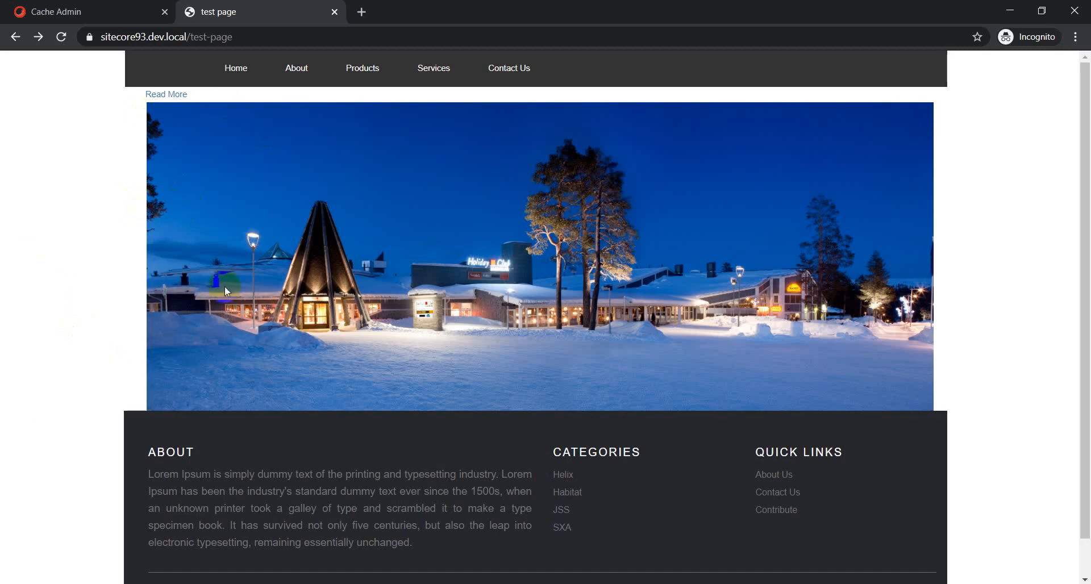
# Inspect the Read More link's markup in DevTools, expanding the component's nested div elements.
pyautogui.rightClick(166, 95)
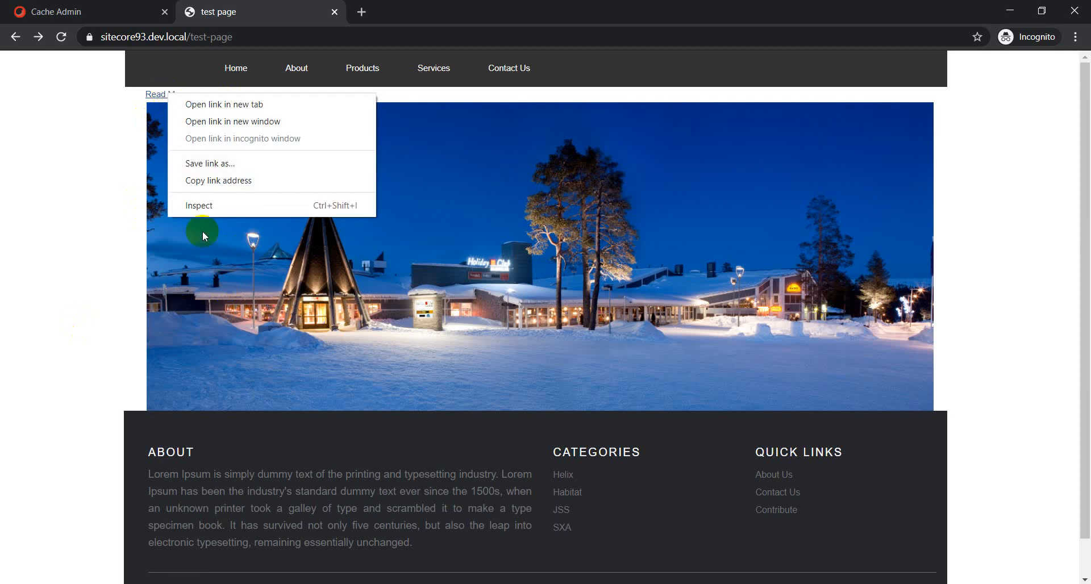
pyautogui.click(196, 205)
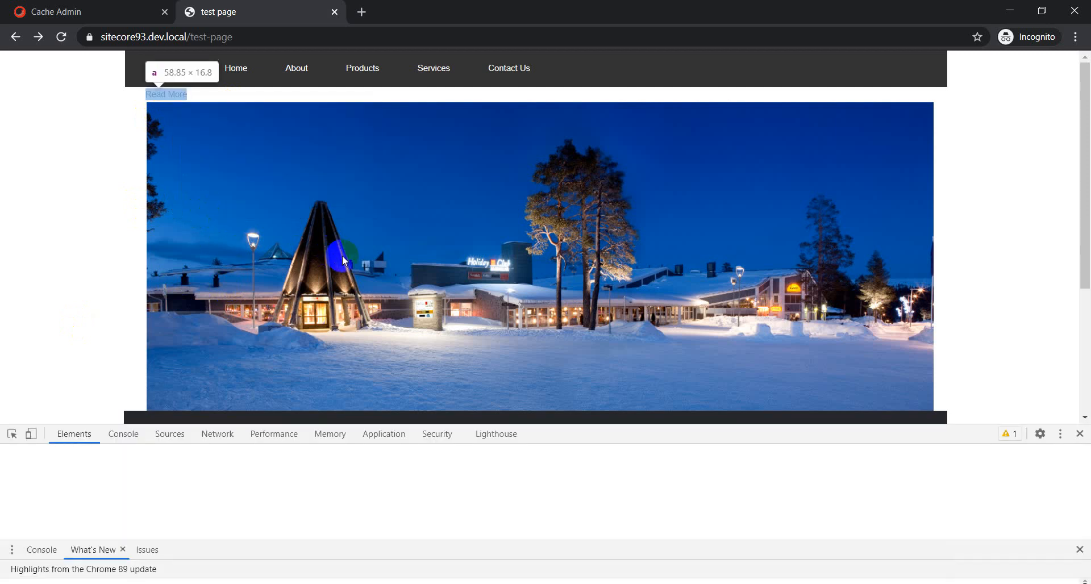
pyautogui.moveTo(974, 426); pyautogui.dragTo(933, 218)
pyautogui.scroll(1, 151, 382)
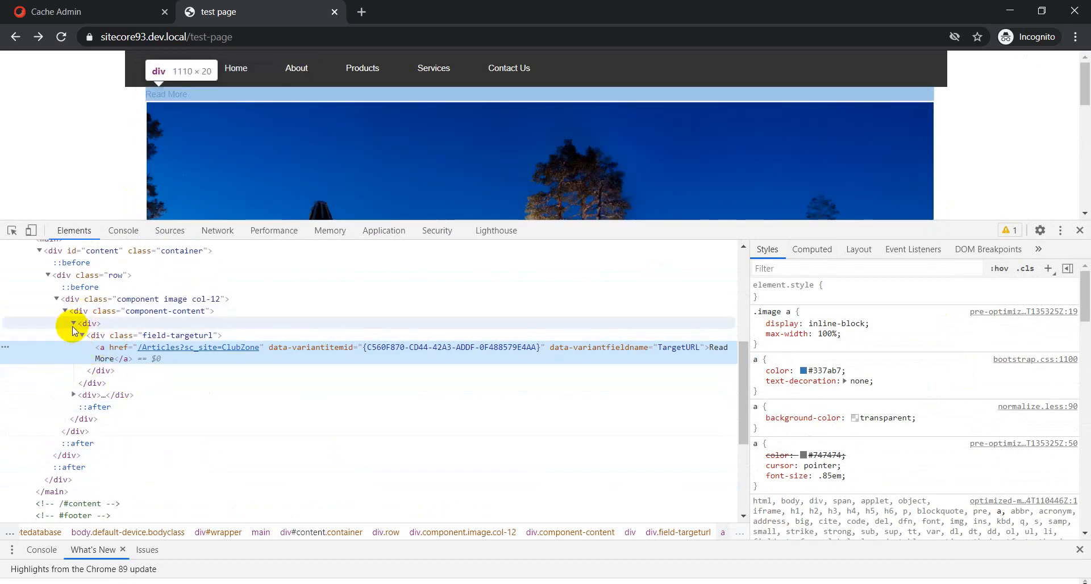
pyautogui.click(74, 324)
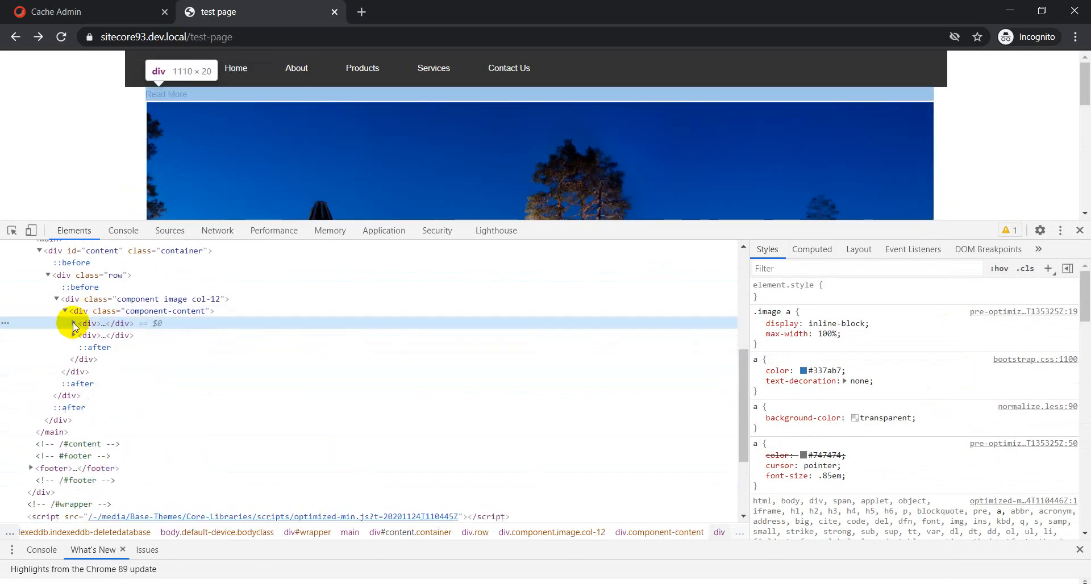
pyautogui.click(74, 323)
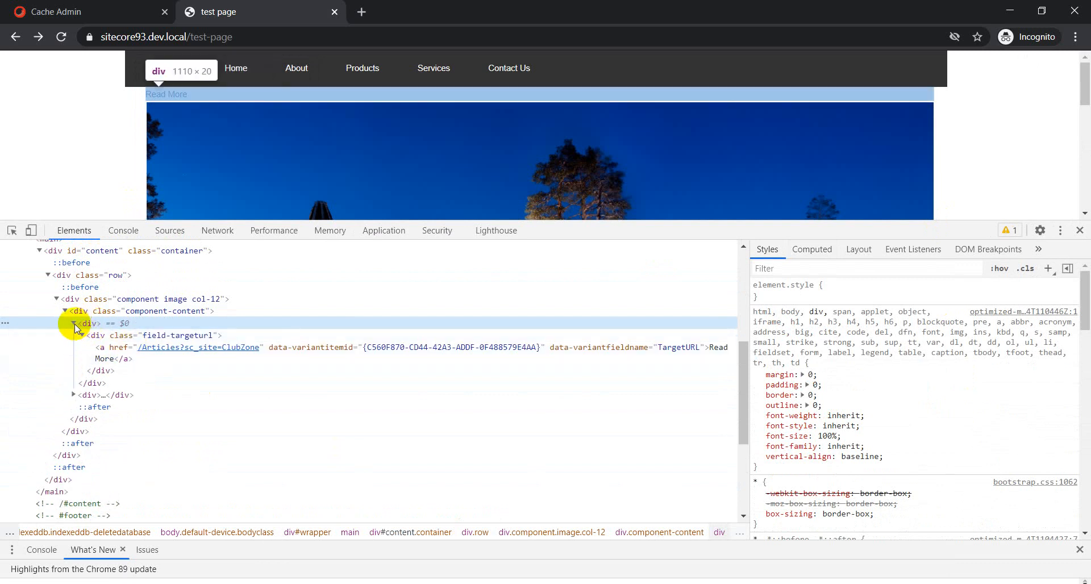
pyautogui.click(74, 323)
pyautogui.click(74, 336)
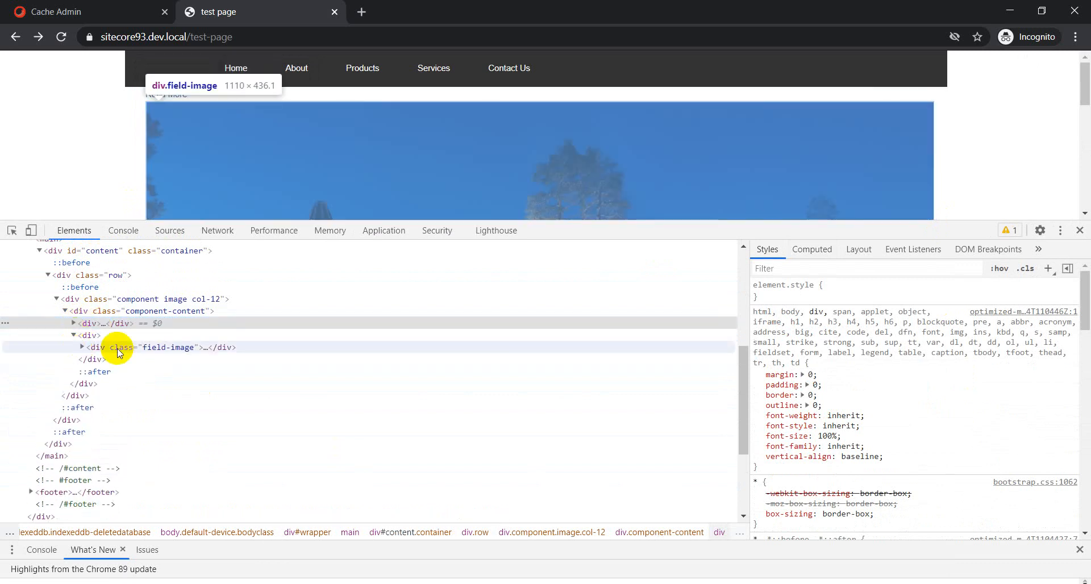
pyautogui.click(74, 337)
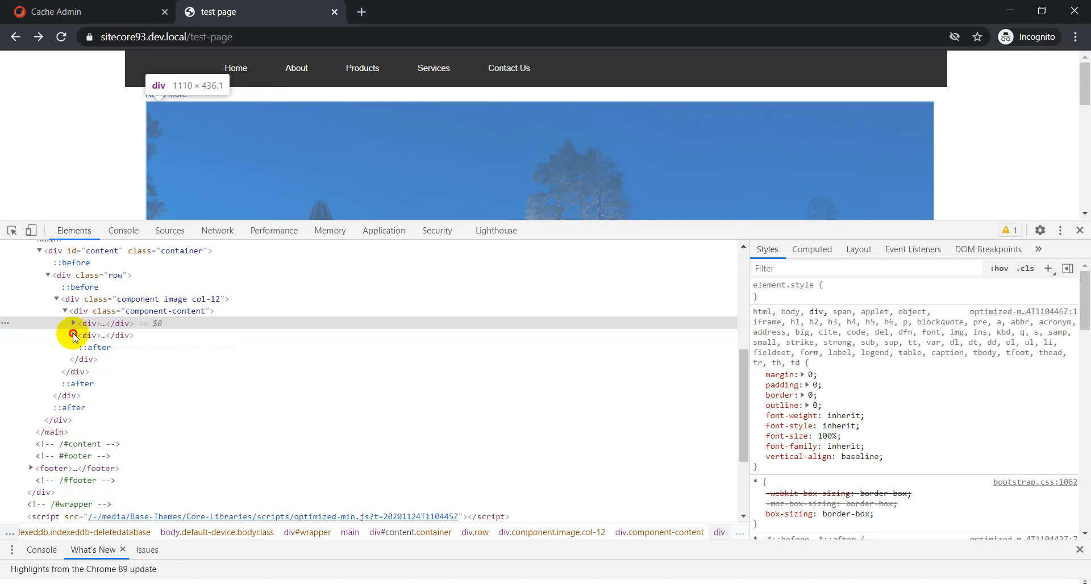
pyautogui.click(74, 335)
pyautogui.click(74, 323)
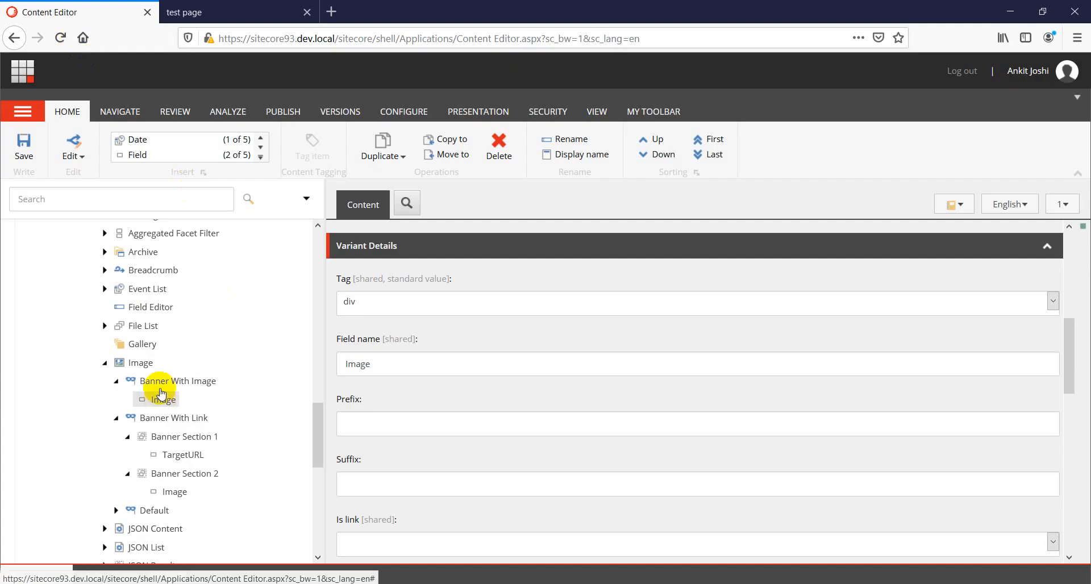
# Set Banner Section 1's CSS class to section1Class.
pyautogui.click(216, 438)
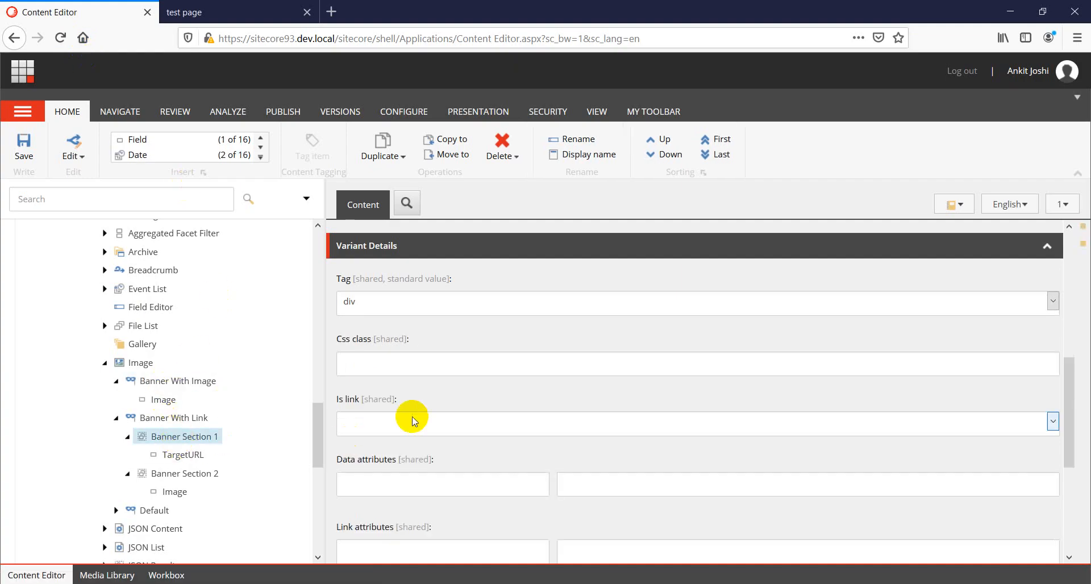
pyautogui.click(364, 369)
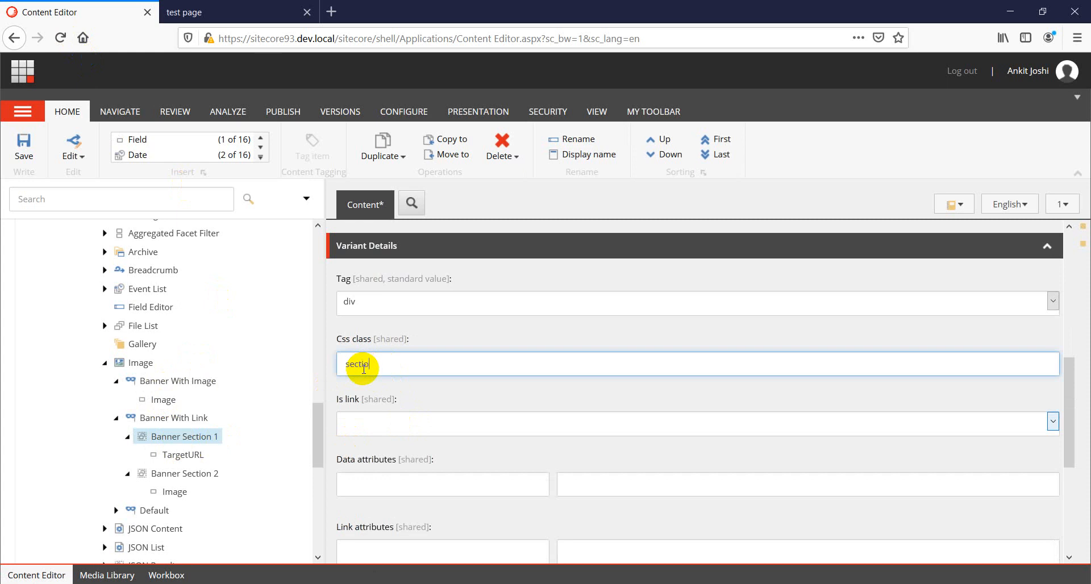
pyautogui.doubleClick(364, 369)
pyautogui.hotkey('ctrl', 'c')
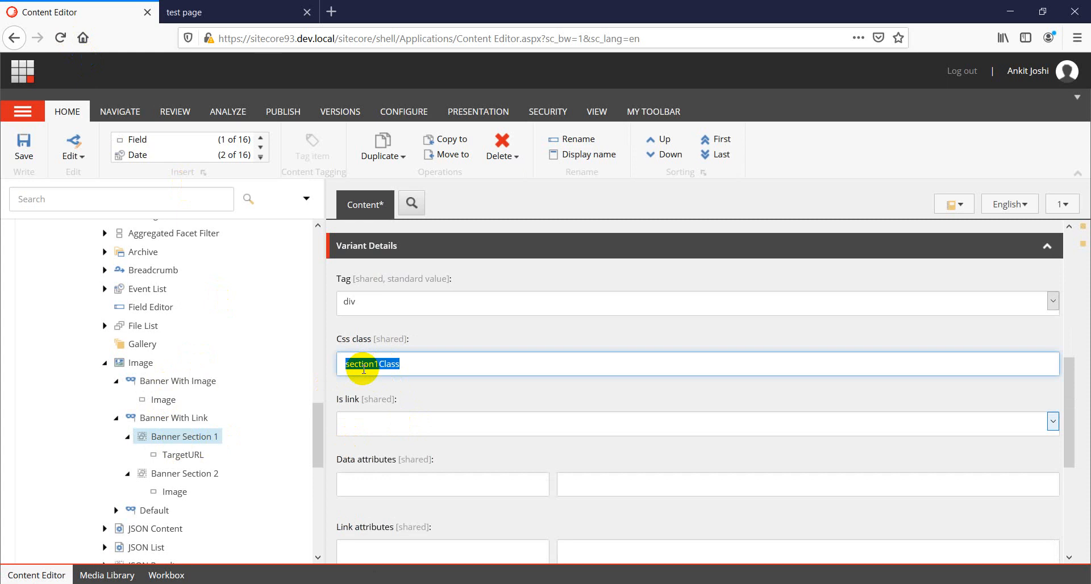
pyautogui.click(170, 476)
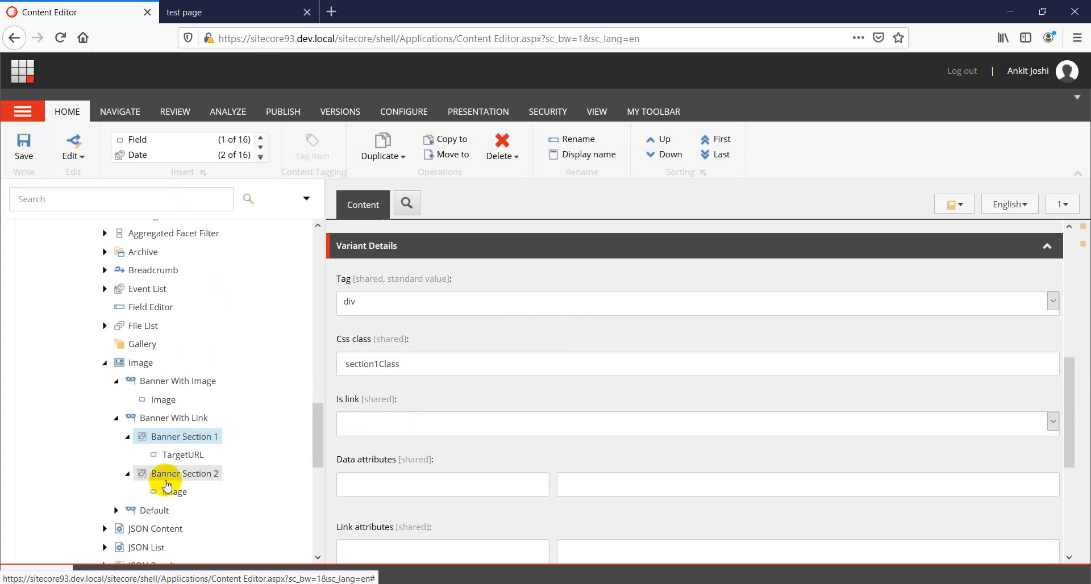
# Set Banner Section 2's CSS class to section2Class and save it.
pyautogui.click(375, 367)
pyautogui.hotkey('ctrl', 'v')
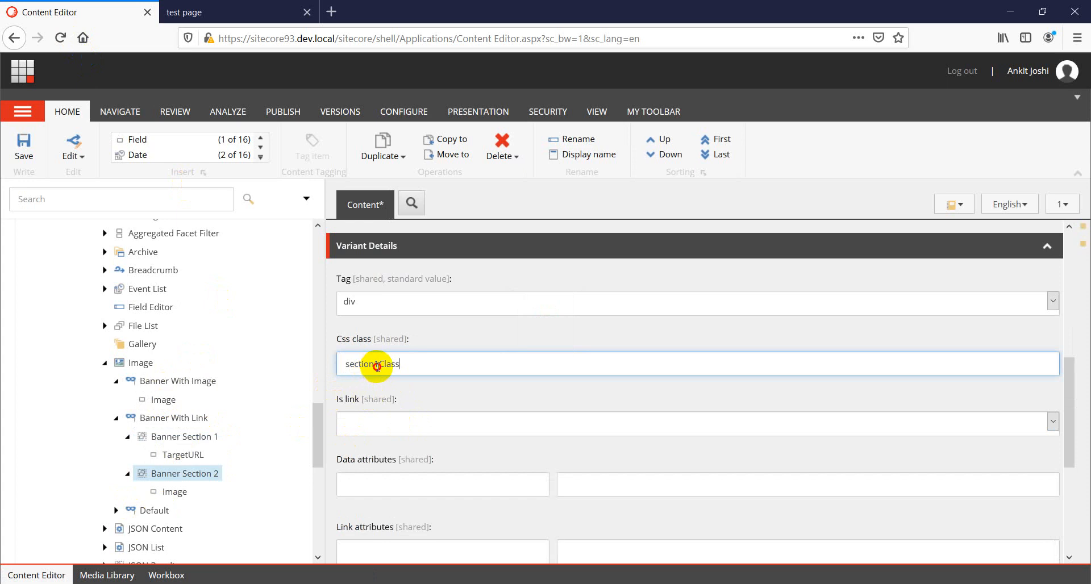
pyautogui.hotkey('ctrl', 's')
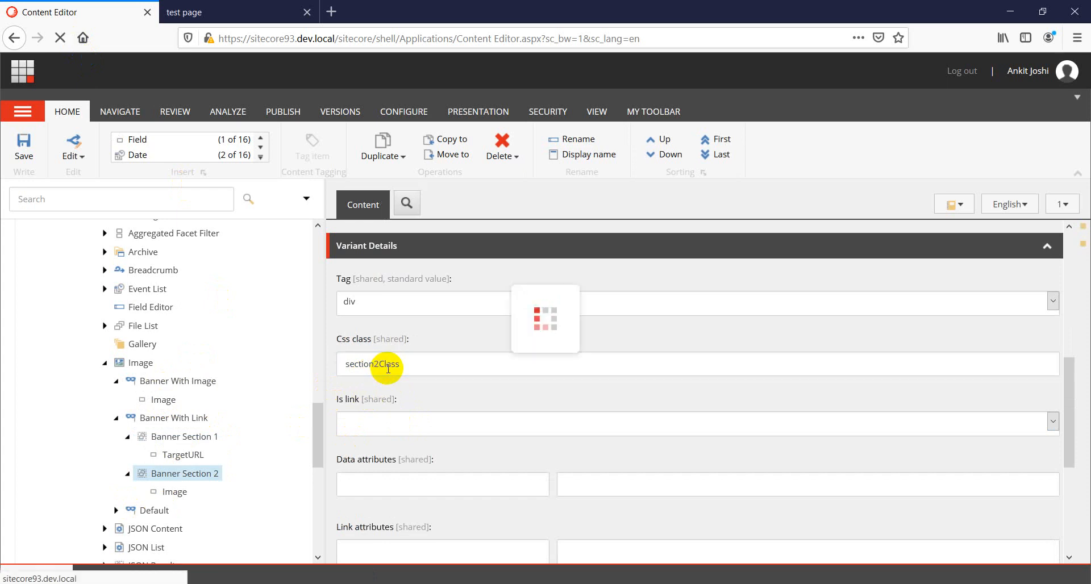
pyautogui.moveTo(421, 364); pyautogui.dragTo(318, 369)
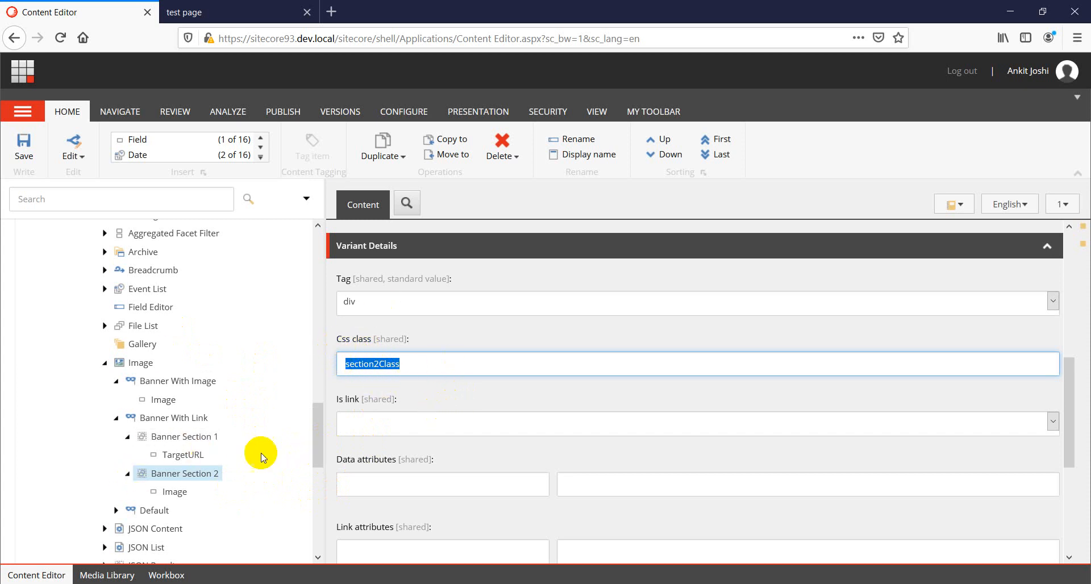
# Reload the test page and inspect the section1Class div's nested Read More link markup in DevTools.
pyautogui.click(172, 470)
pyautogui.hotkey('alt', 'Tab')
pyautogui.rightClick(38, 134)
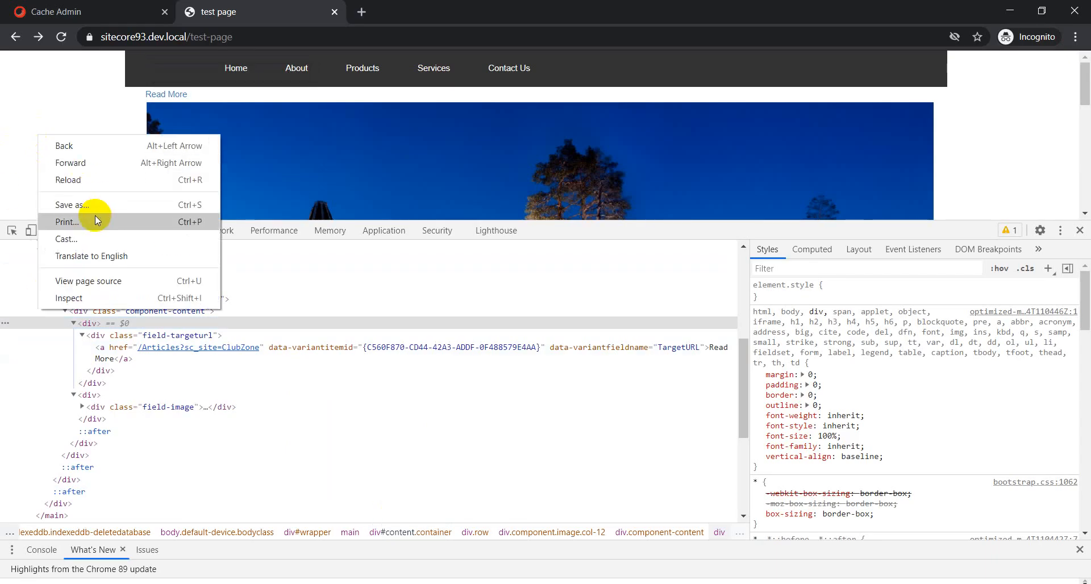
pyautogui.click(75, 184)
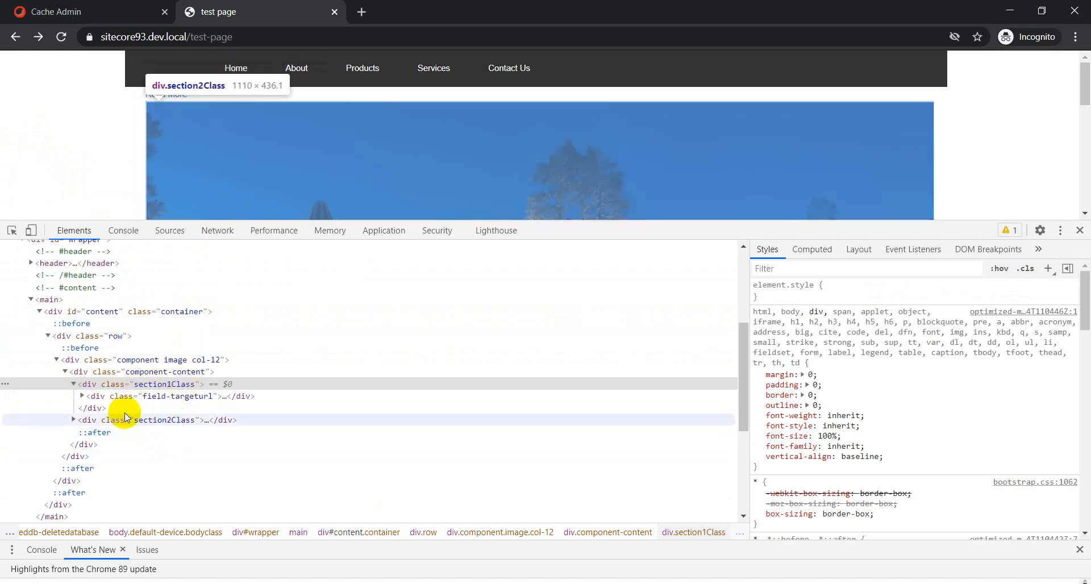
pyautogui.click(81, 397)
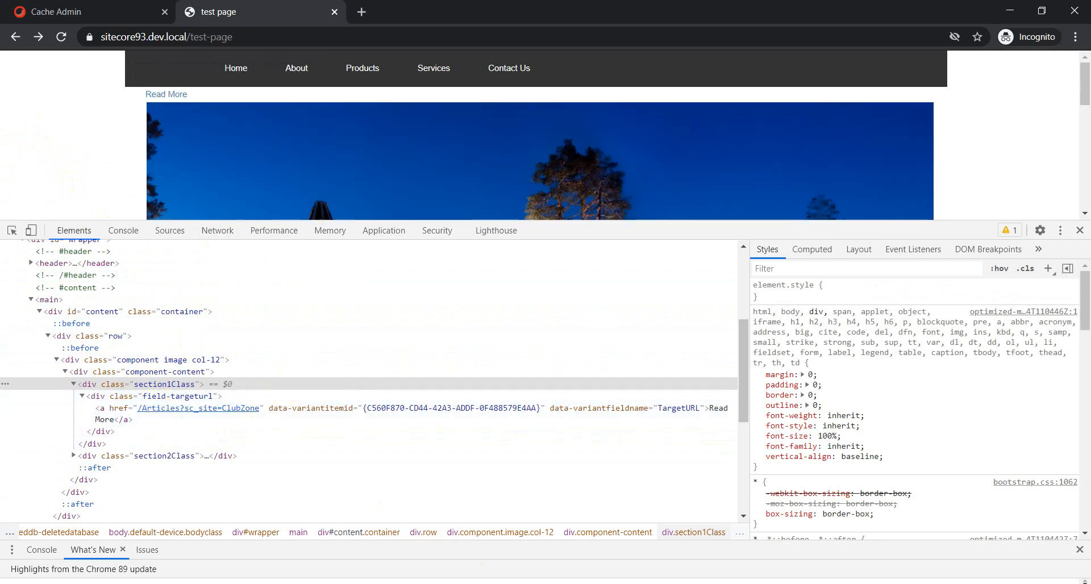
# Set the TargetURL field's CSS class to targetURLClass and save it.
pyautogui.hotkey('alt', 'Tab')
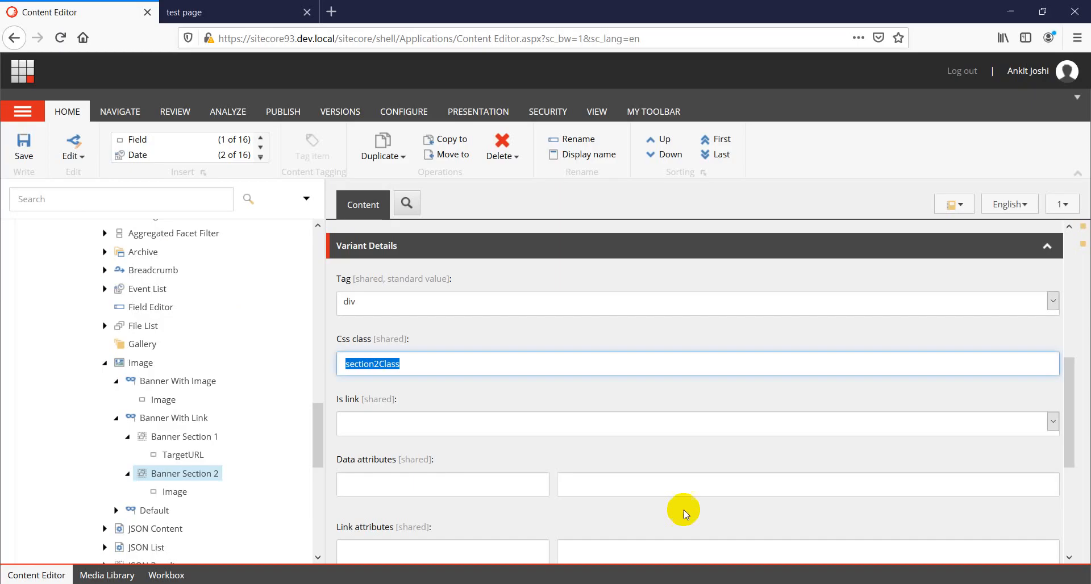
pyautogui.click(181, 456)
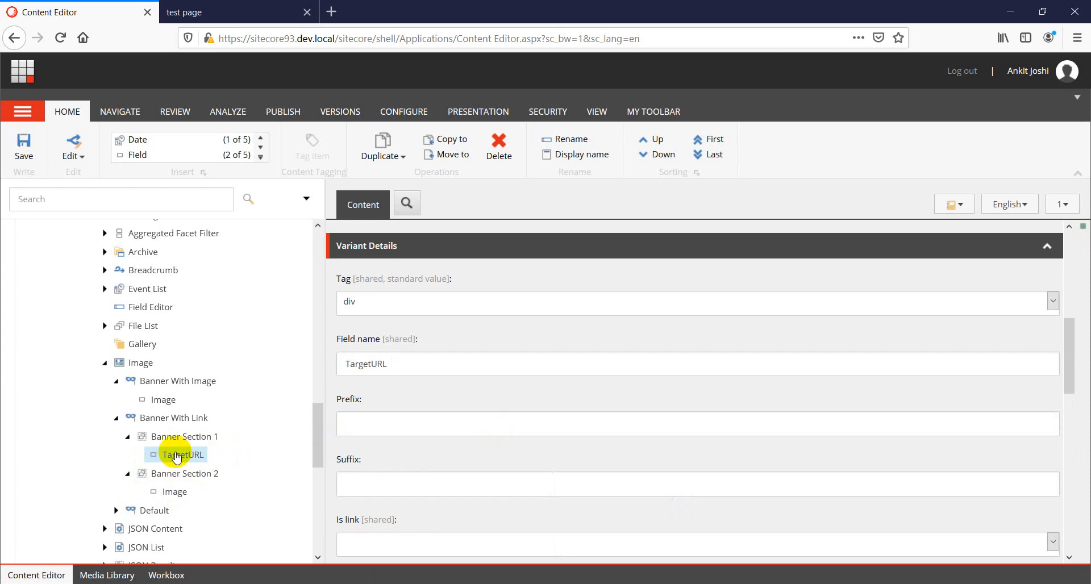
pyautogui.scroll(-2, 401, 473)
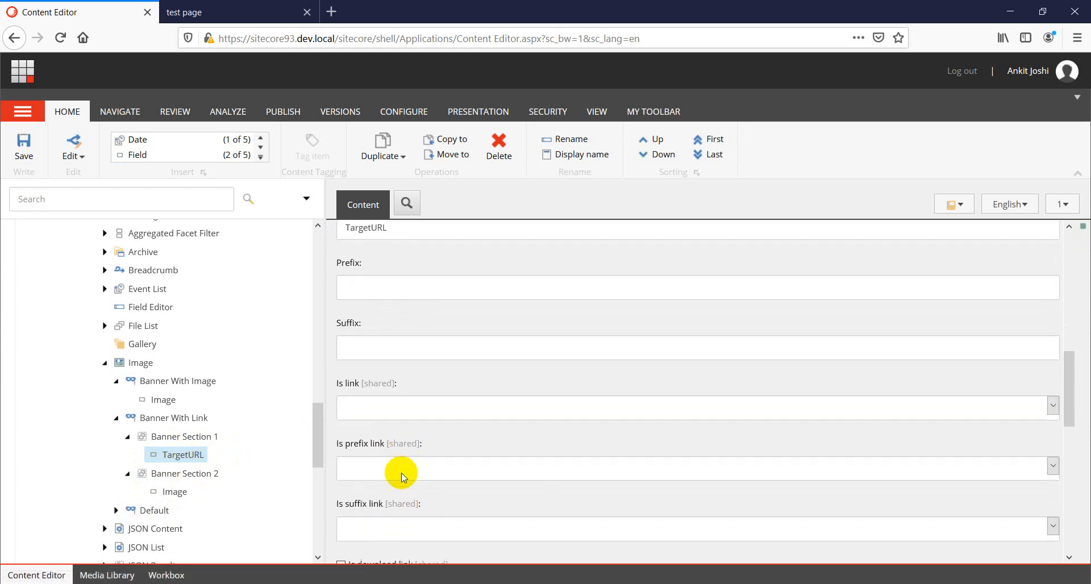
pyautogui.scroll(-3, 401, 464)
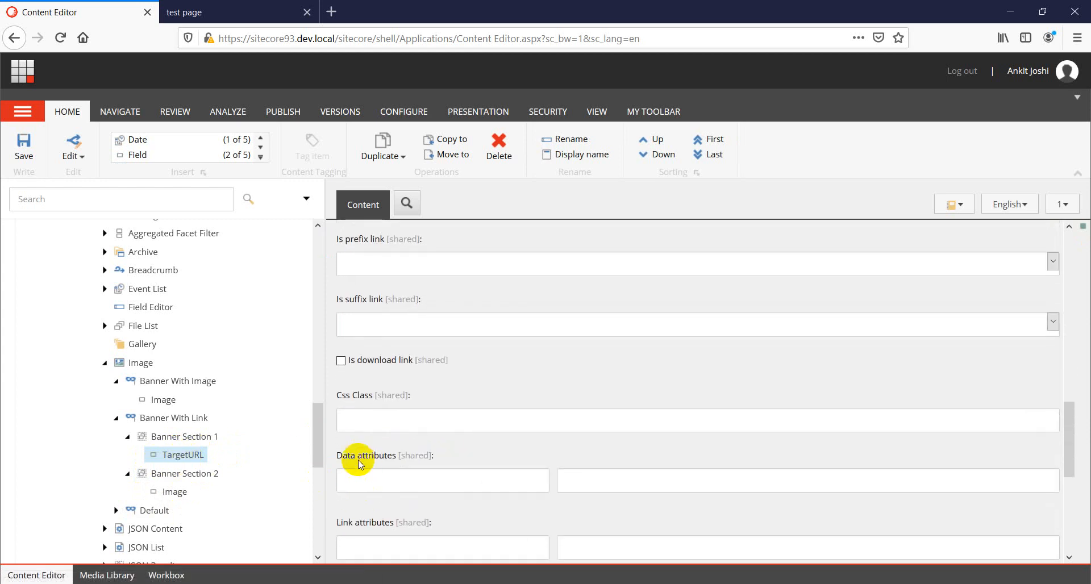
pyautogui.click(357, 417)
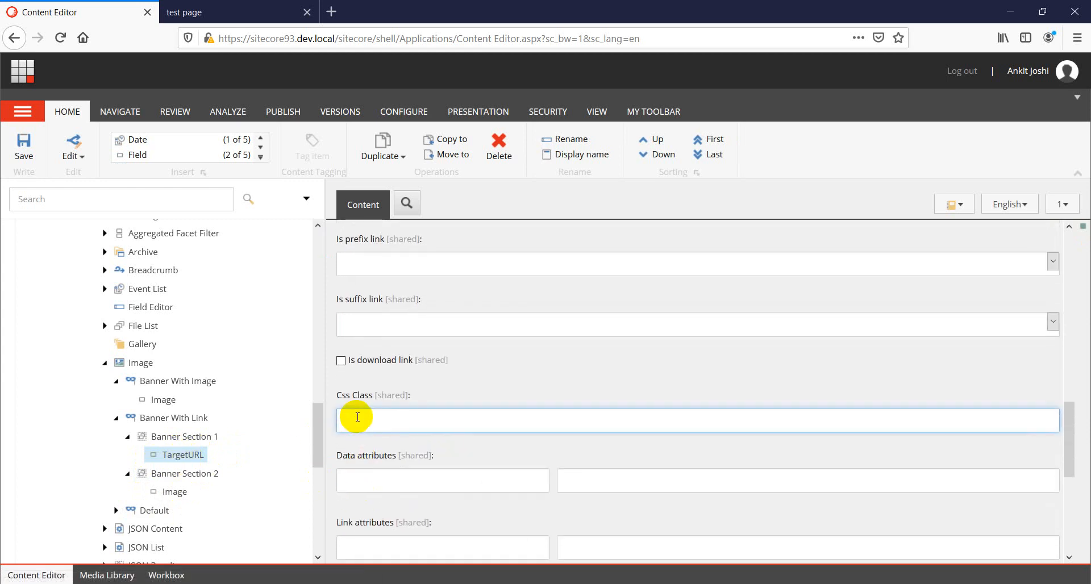
pyautogui.write('targetURLClass')
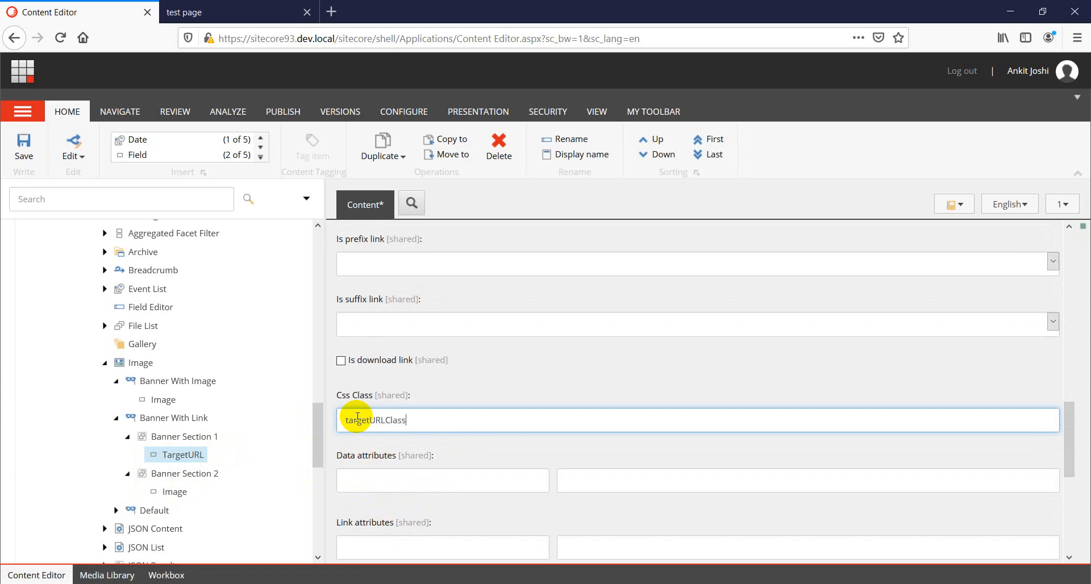
pyautogui.hotkey('ctrl', 's')
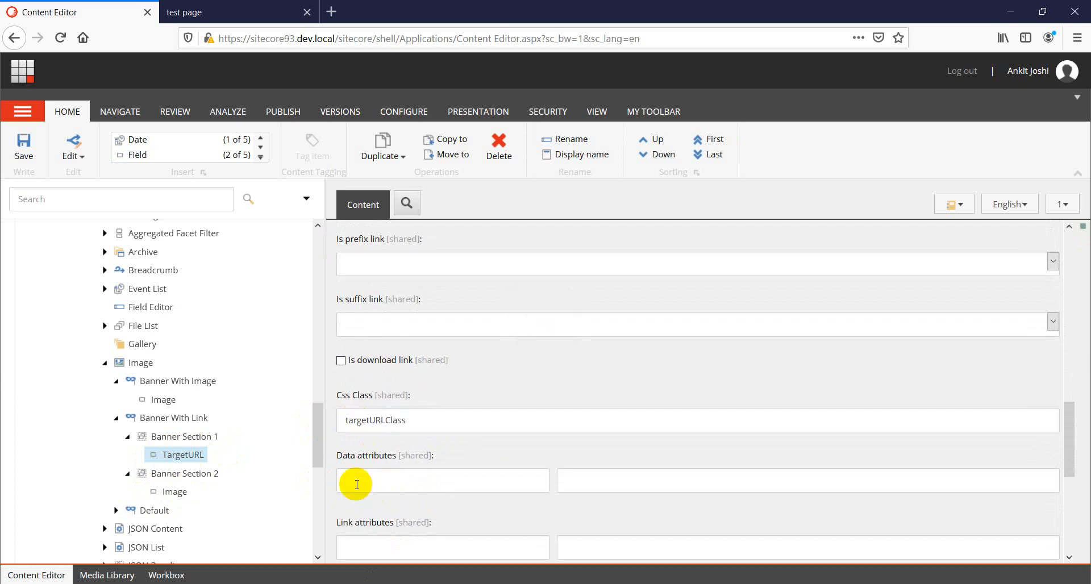
# Add a data attribute named mode with value mobile to the TargetURL field and save.
pyautogui.click(375, 474)
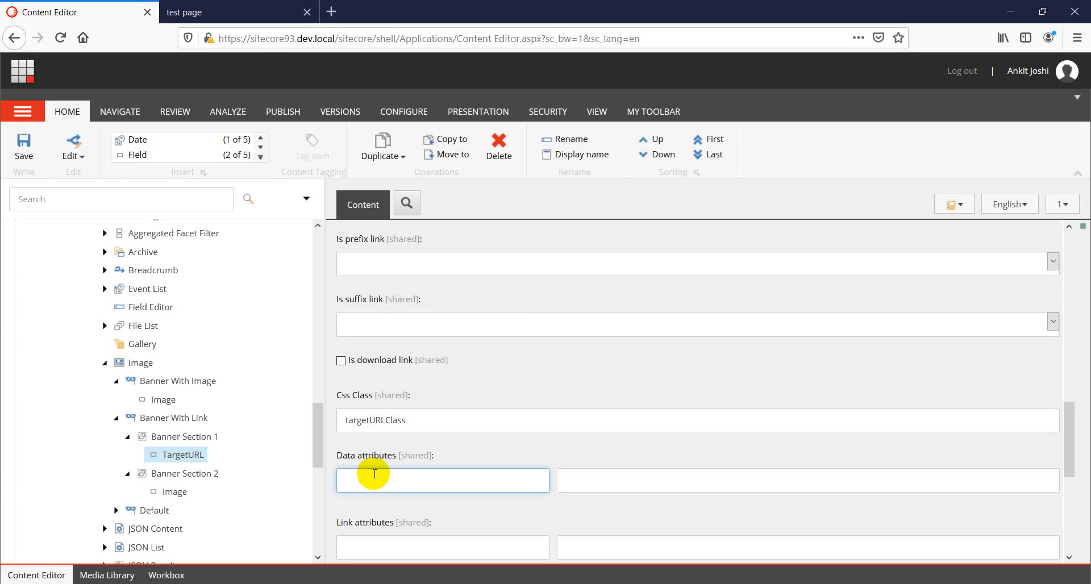
pyautogui.write('mode')
pyautogui.press('Tab')
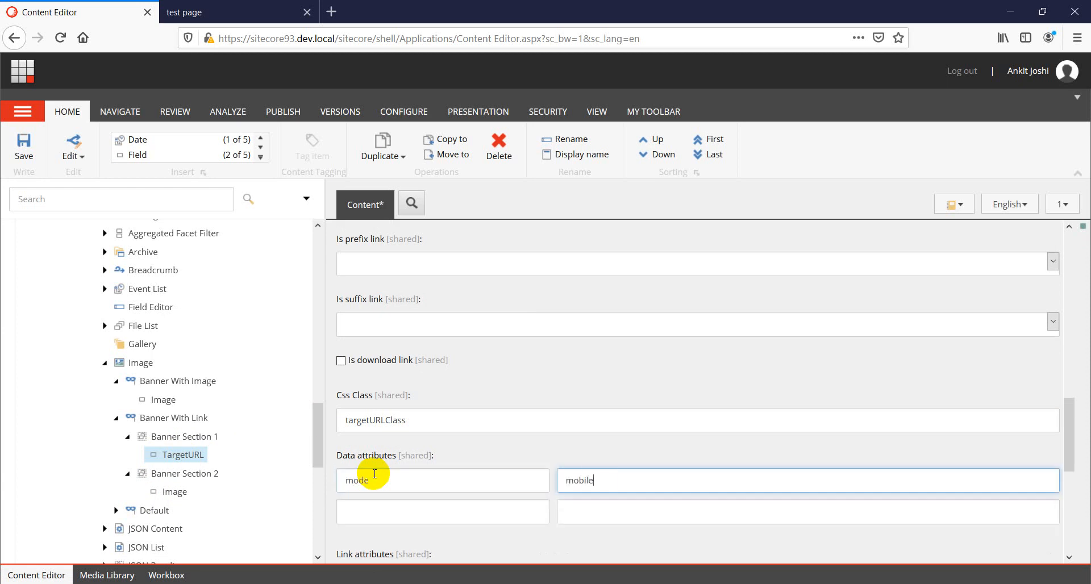
pyautogui.hotkey('ctrl', 's')
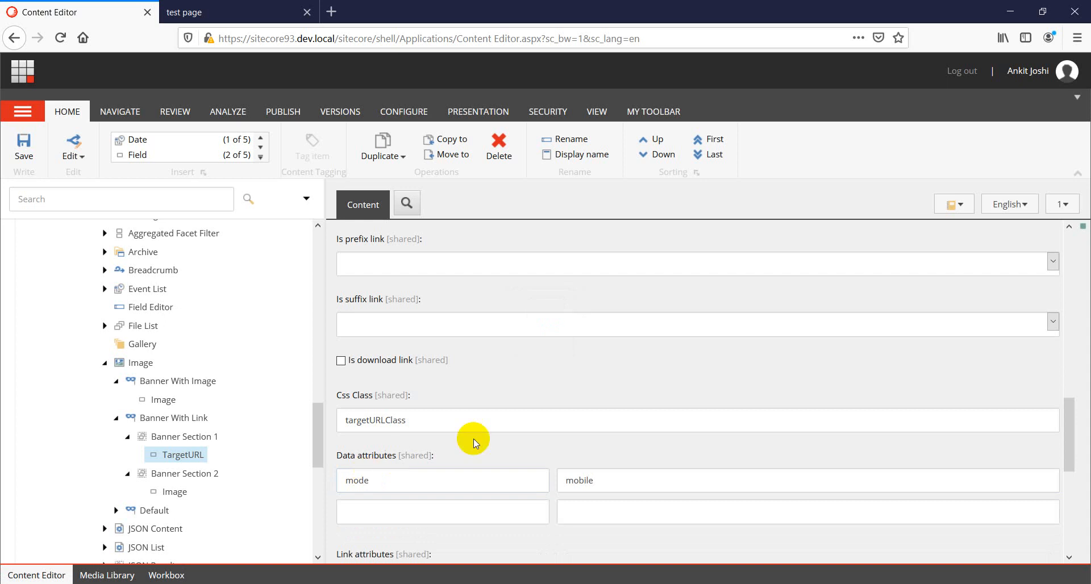
# Reload the test page to check the TargetURL div's classes in DevTools.
pyautogui.hotkey('alt', 'Tab')
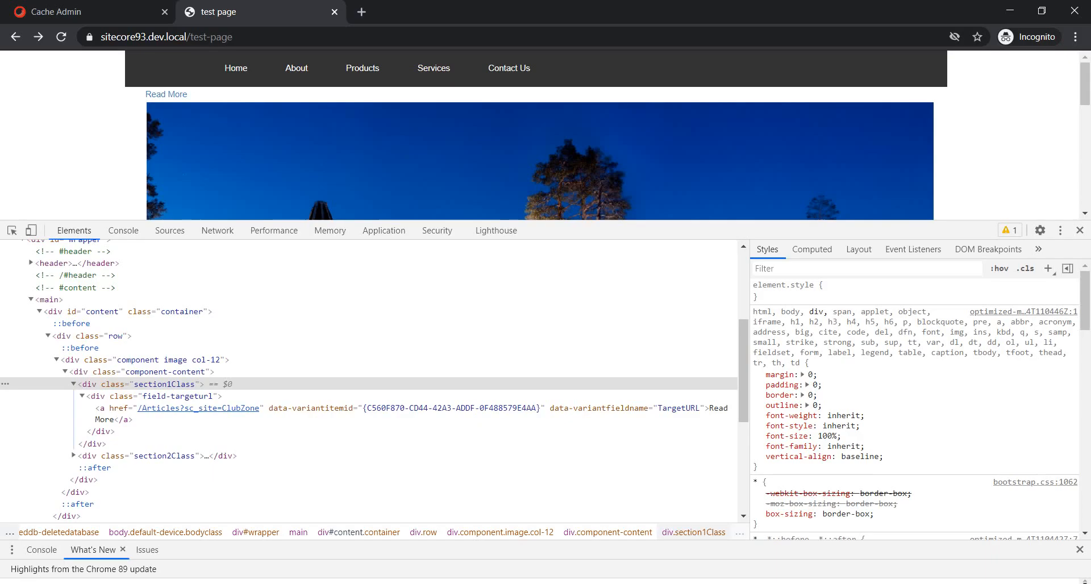
pyautogui.rightClick(62, 149)
pyautogui.click(86, 171)
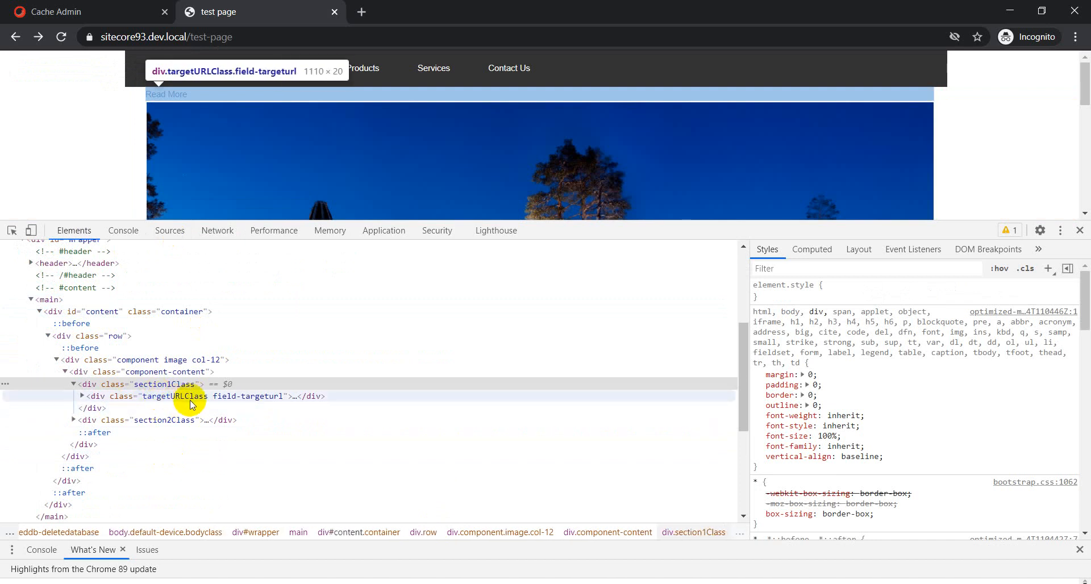
# Expand the targetURLClass div in DevTools to examine its markup.
pyautogui.hotkey('alt', 'Tab')
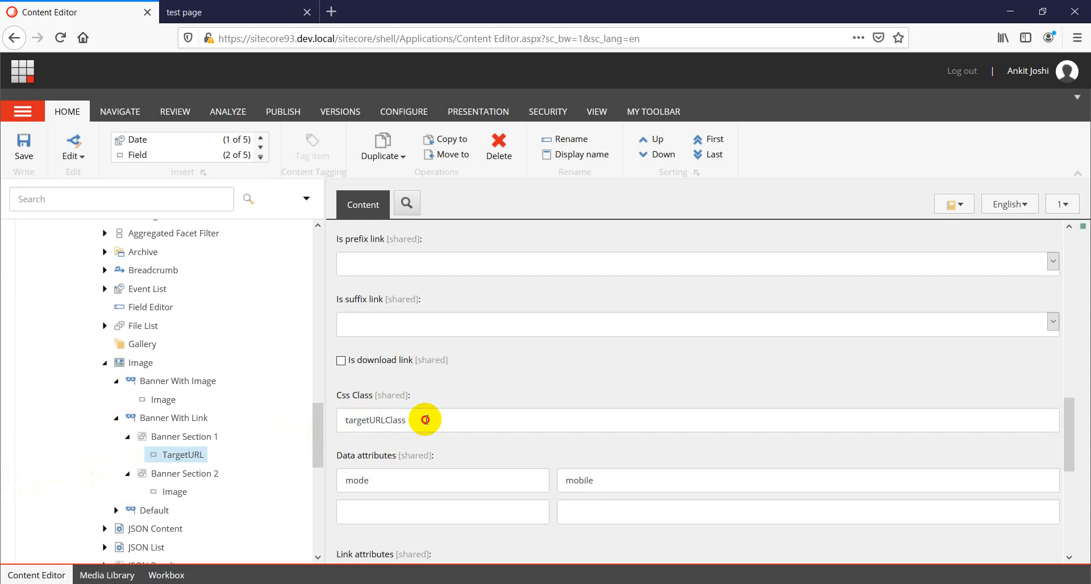
pyautogui.moveTo(426, 419); pyautogui.dragTo(336, 420)
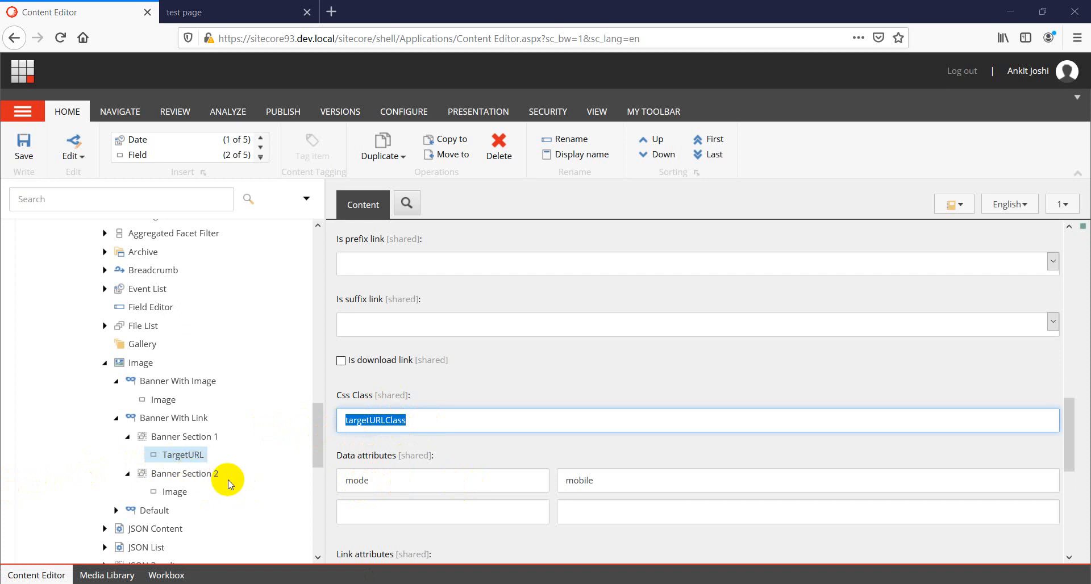
pyautogui.hotkey('alt', 'Tab')
pyautogui.click(83, 396)
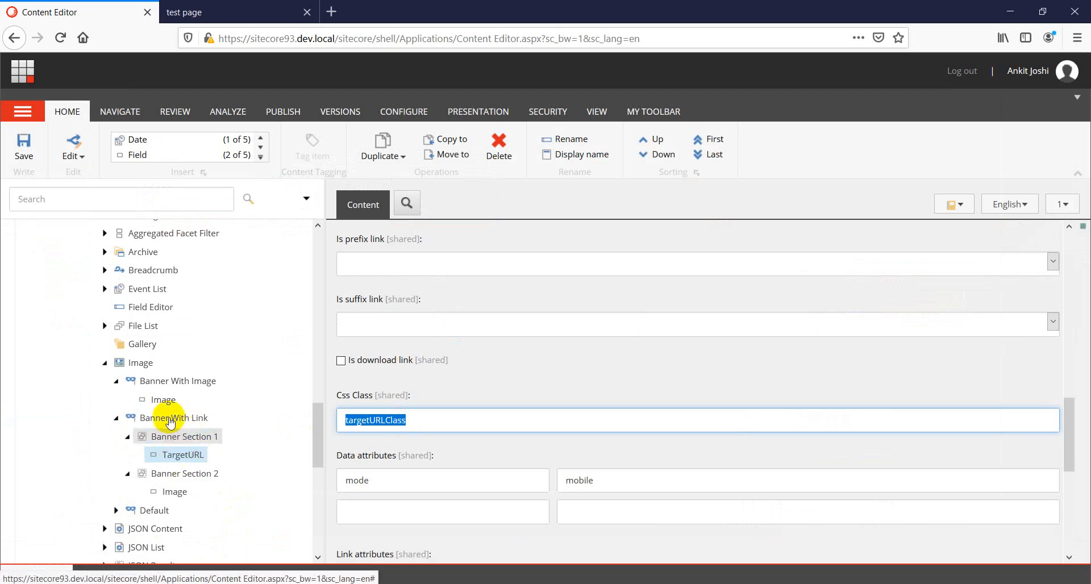
# Set the Banner With Link variant's CSS class to varintLinkClass and save it.
pyautogui.click(172, 424)
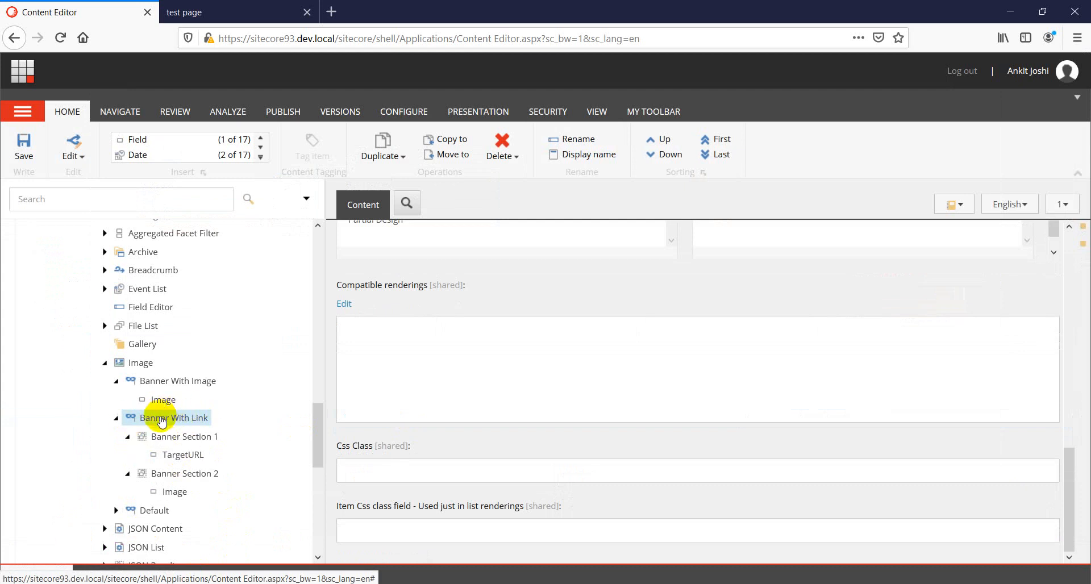
pyautogui.click(365, 470)
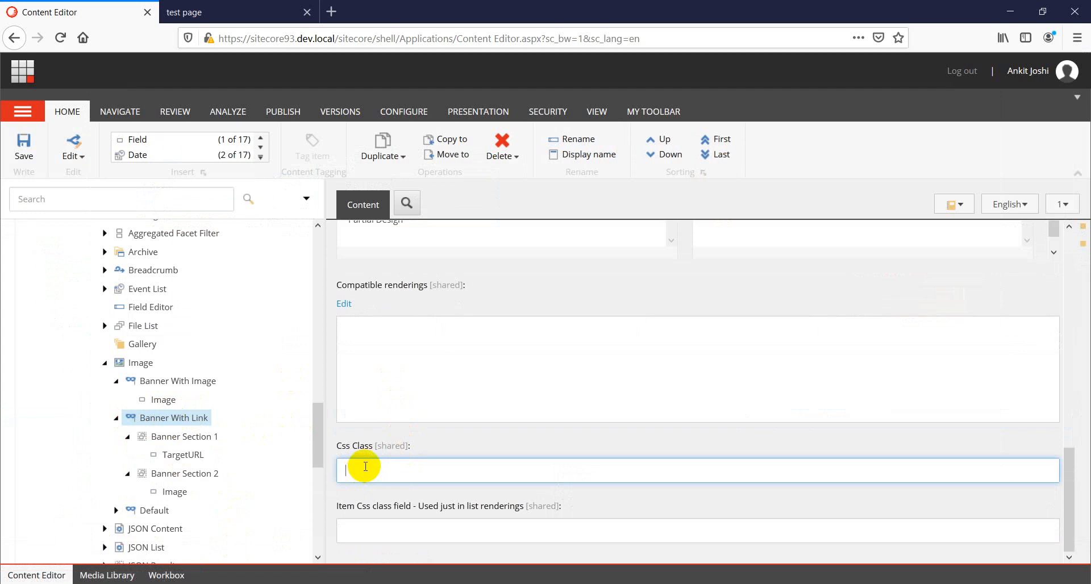
pyautogui.write('varintLinkClass')
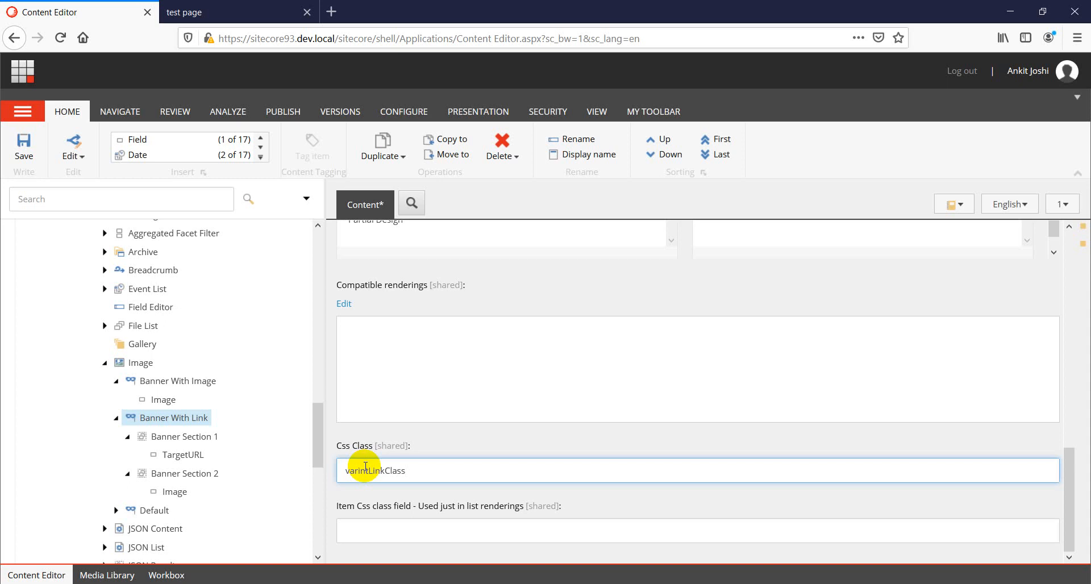
pyautogui.hotkey('ctrl', 's')
# Reload the test page and inspect the component div carrying varintLinkClass and its sections.
pyautogui.hotkey('alt', 'Tab')
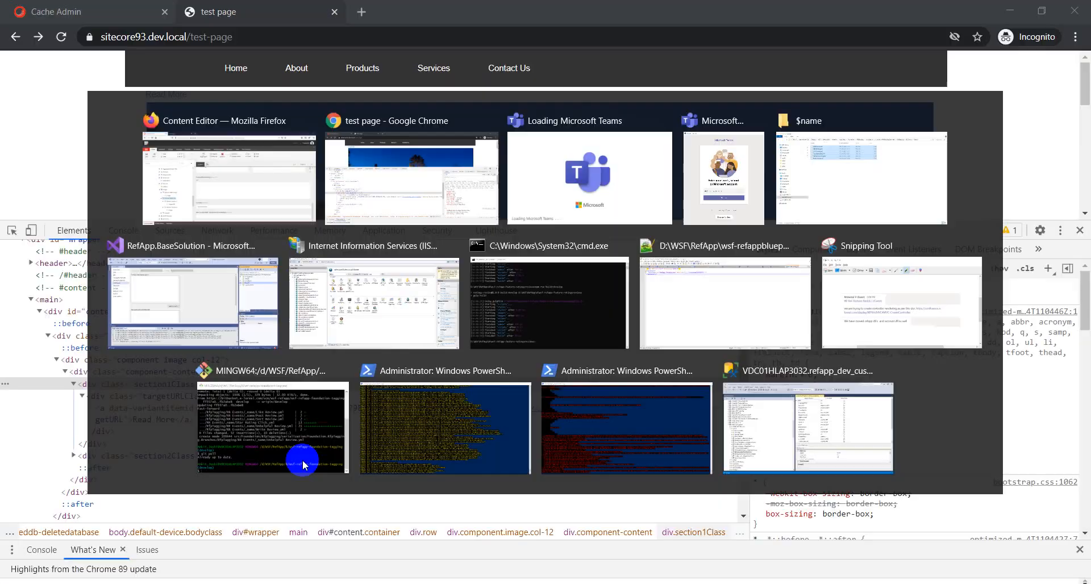
pyautogui.rightClick(59, 145)
pyautogui.click(87, 188)
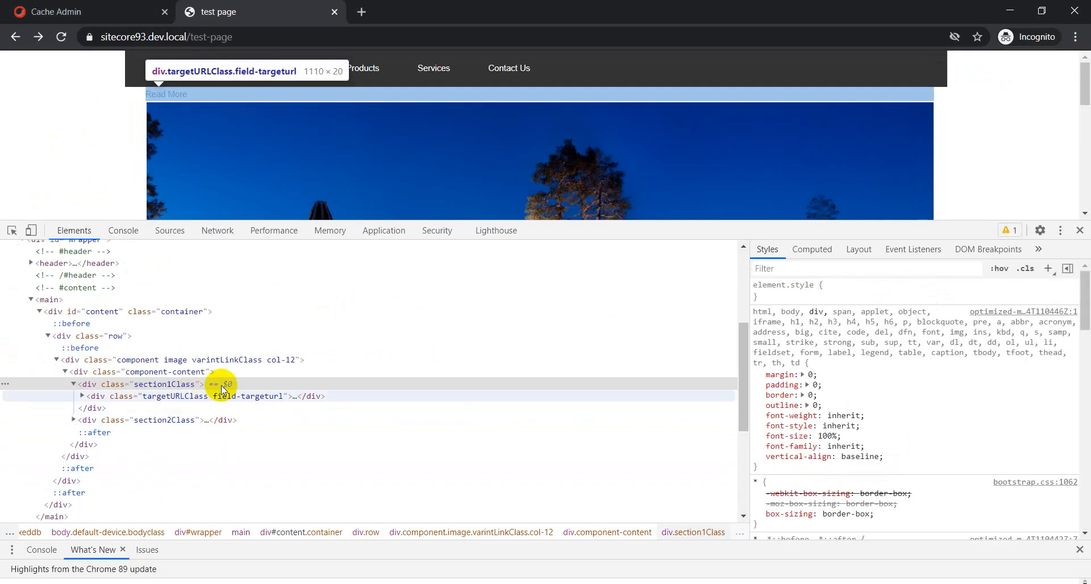
pyautogui.click(56, 360)
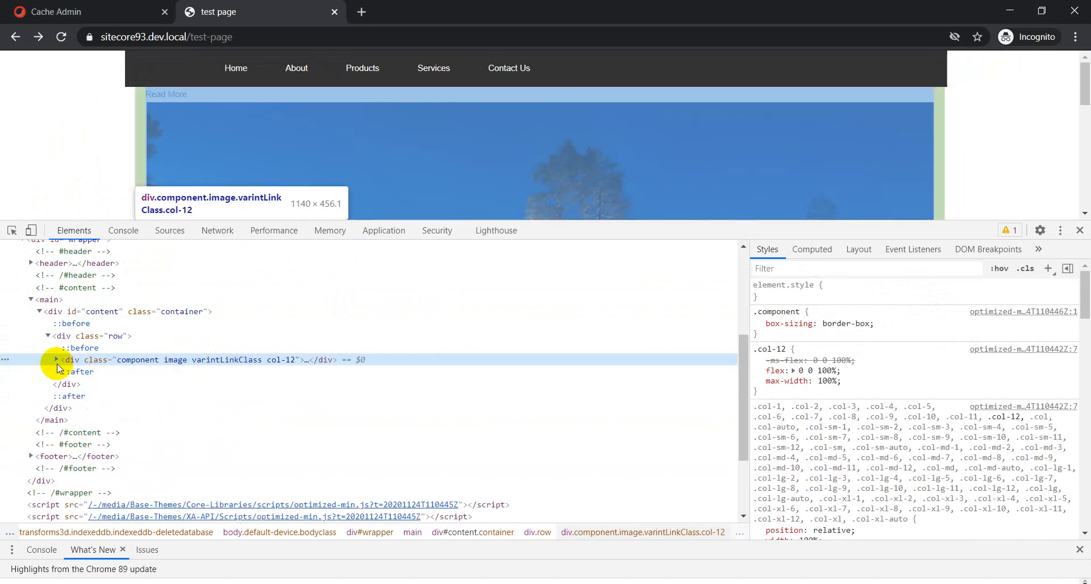
pyautogui.click(56, 359)
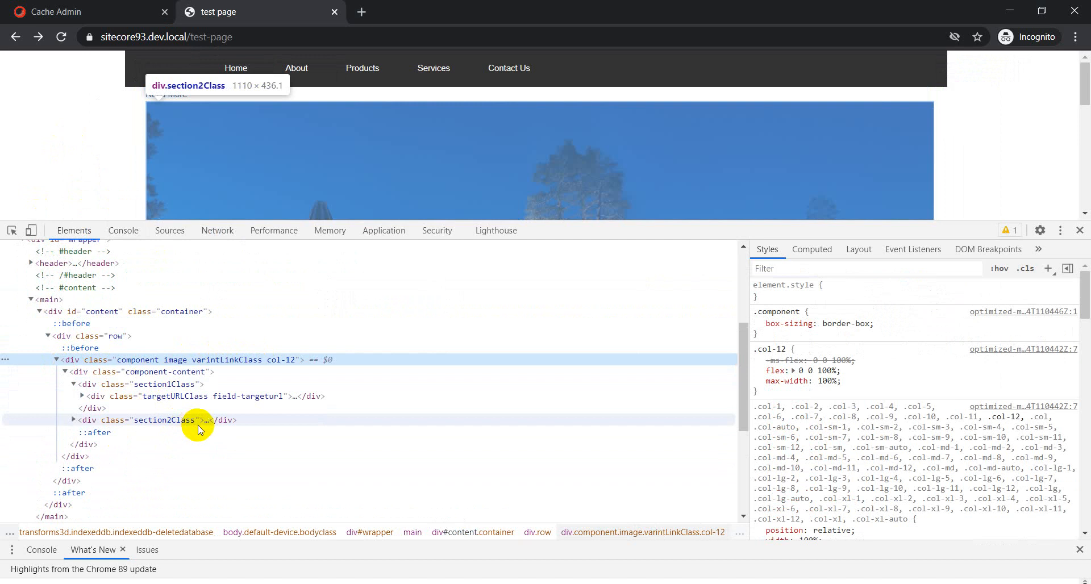
# Open the test page's Image 1 data item to review its image and URL fields.
pyautogui.hotkey('alt', 'Tab')
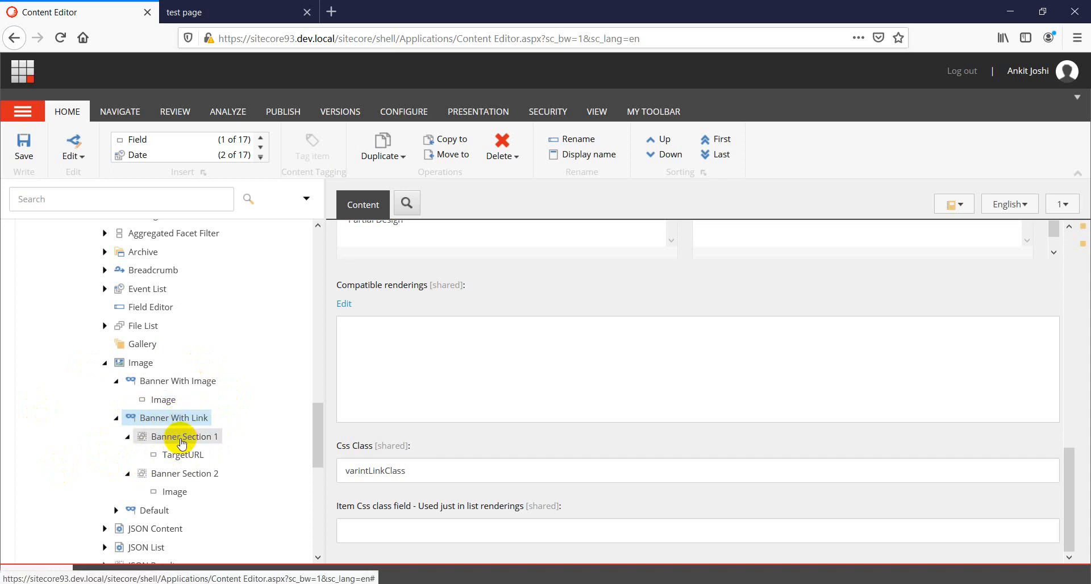
pyautogui.scroll(12, 159, 370)
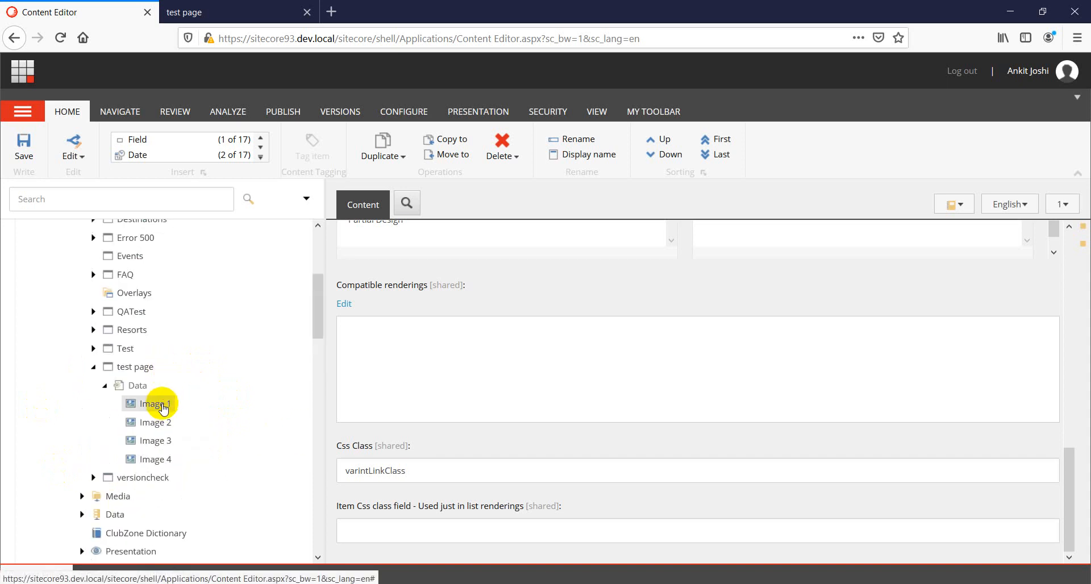
pyautogui.click(163, 405)
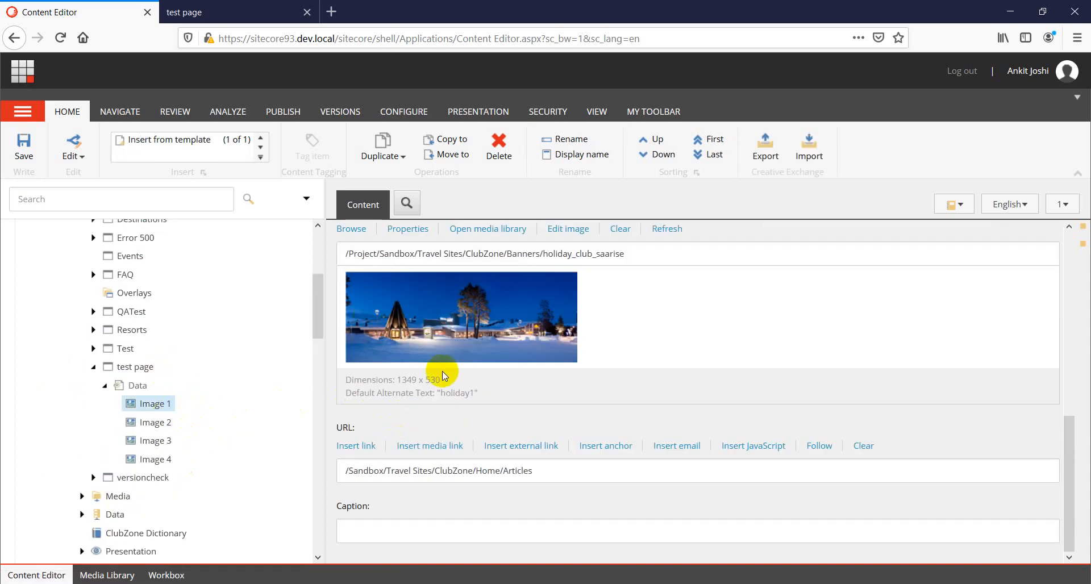
pyautogui.scroll(2, 442, 371)
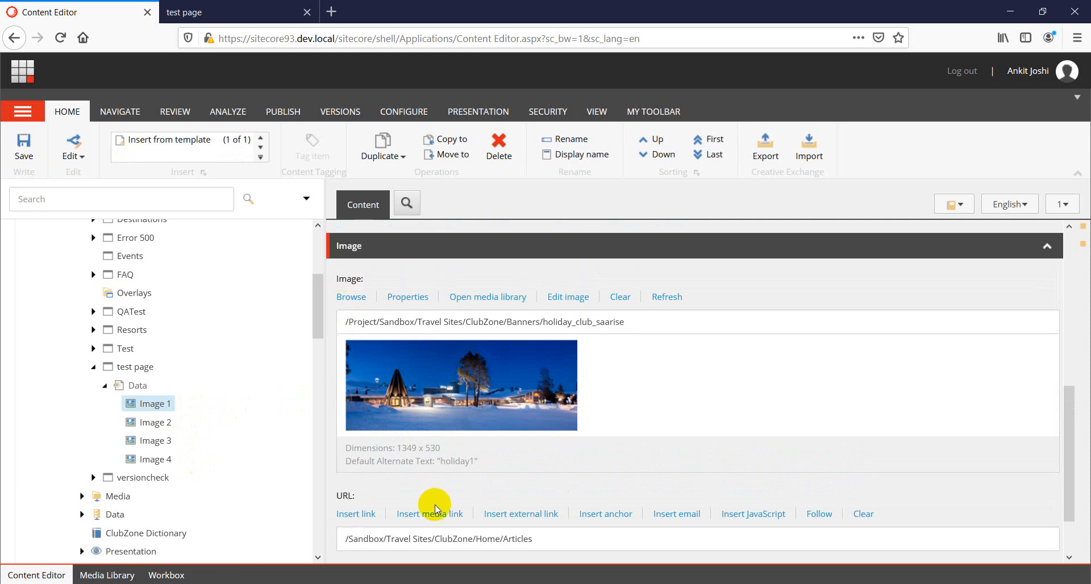
pyautogui.scroll(-2, 437, 508)
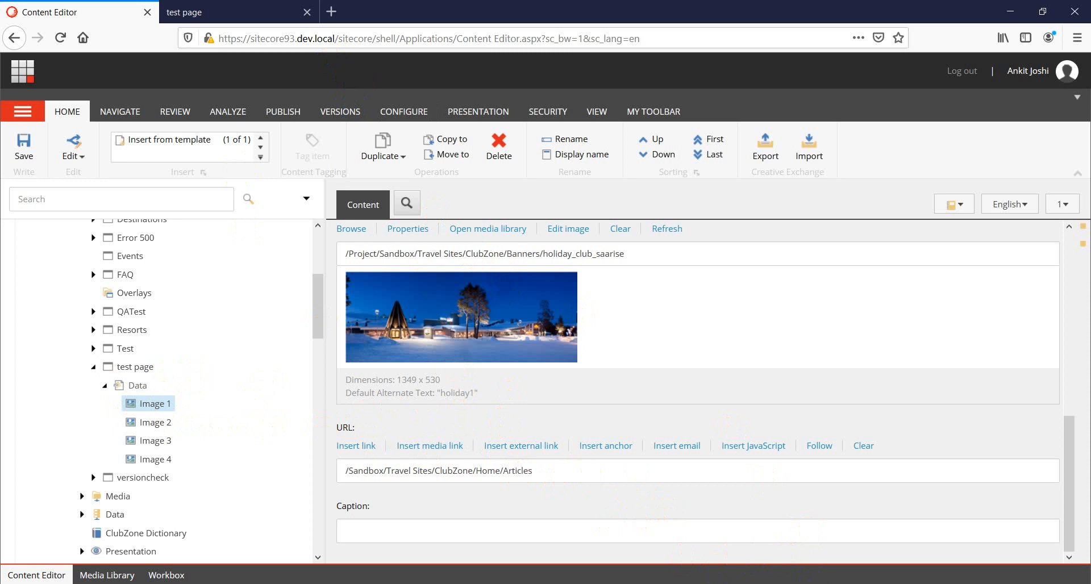
pyautogui.click(789, 583)
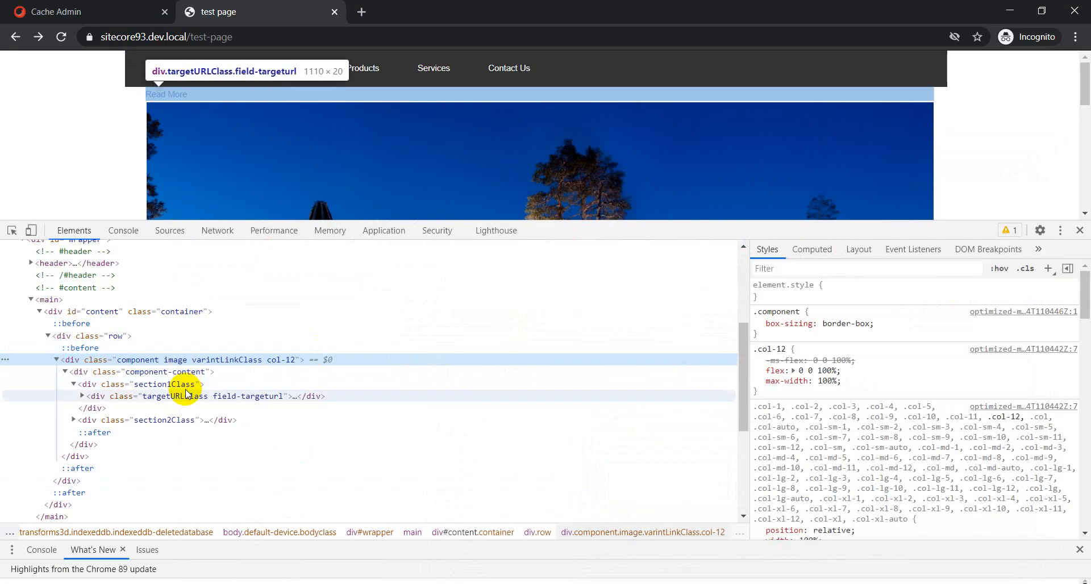
pyautogui.click(103, 13)
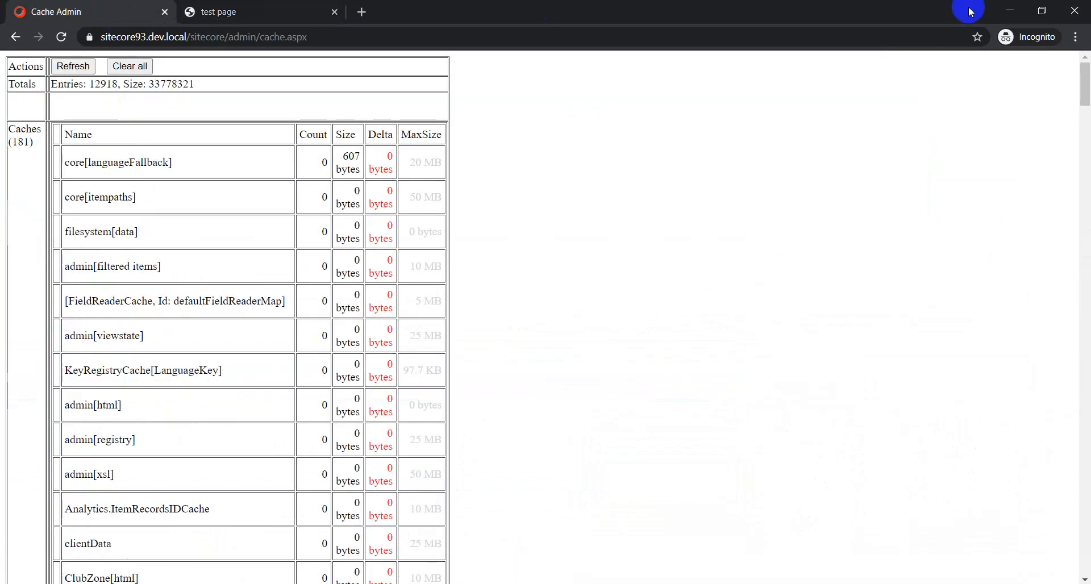
pyautogui.click(1010, 10)
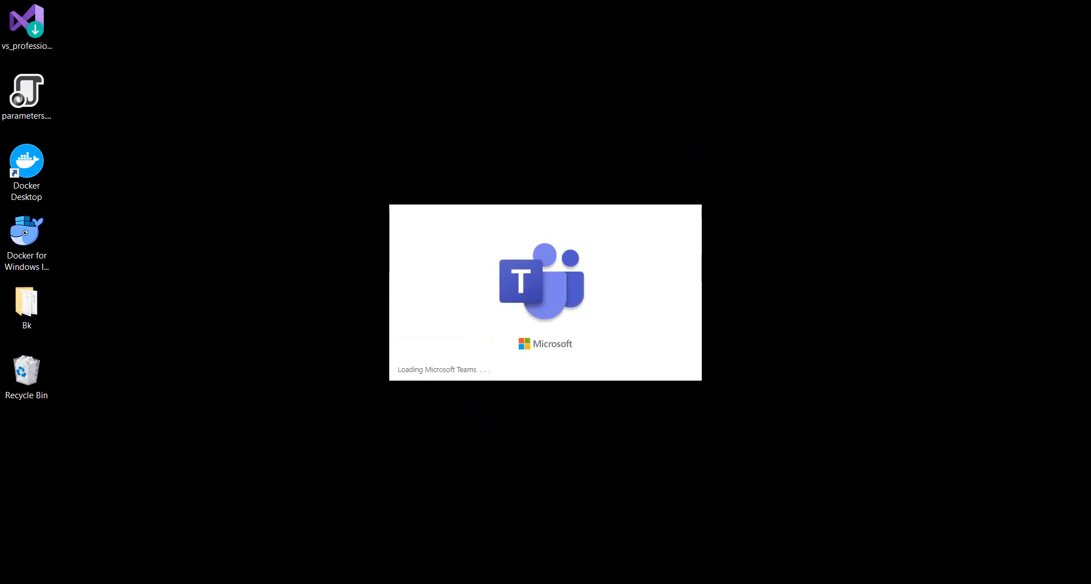
pyautogui.click(763, 583)
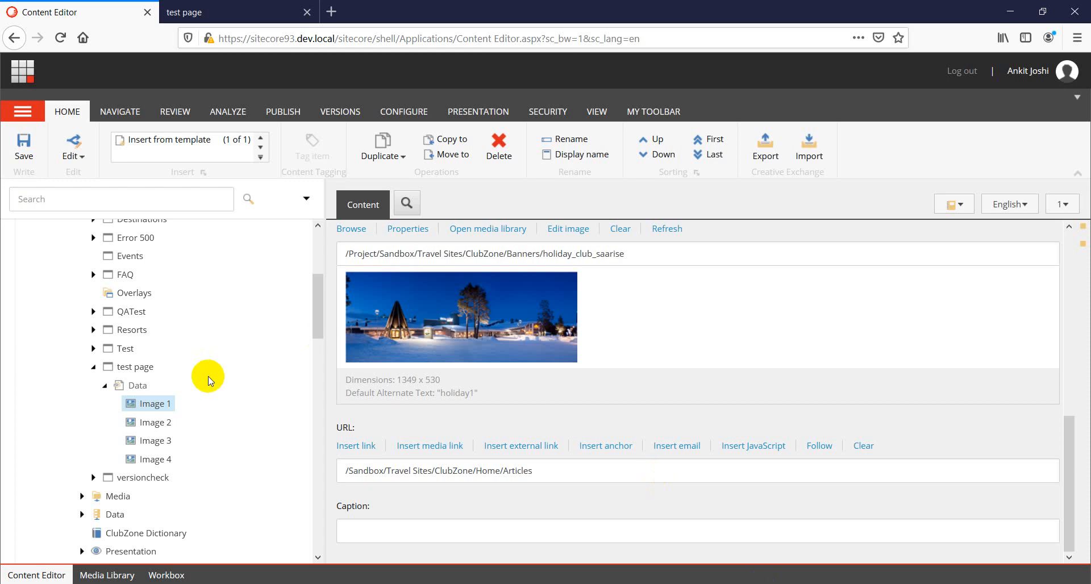